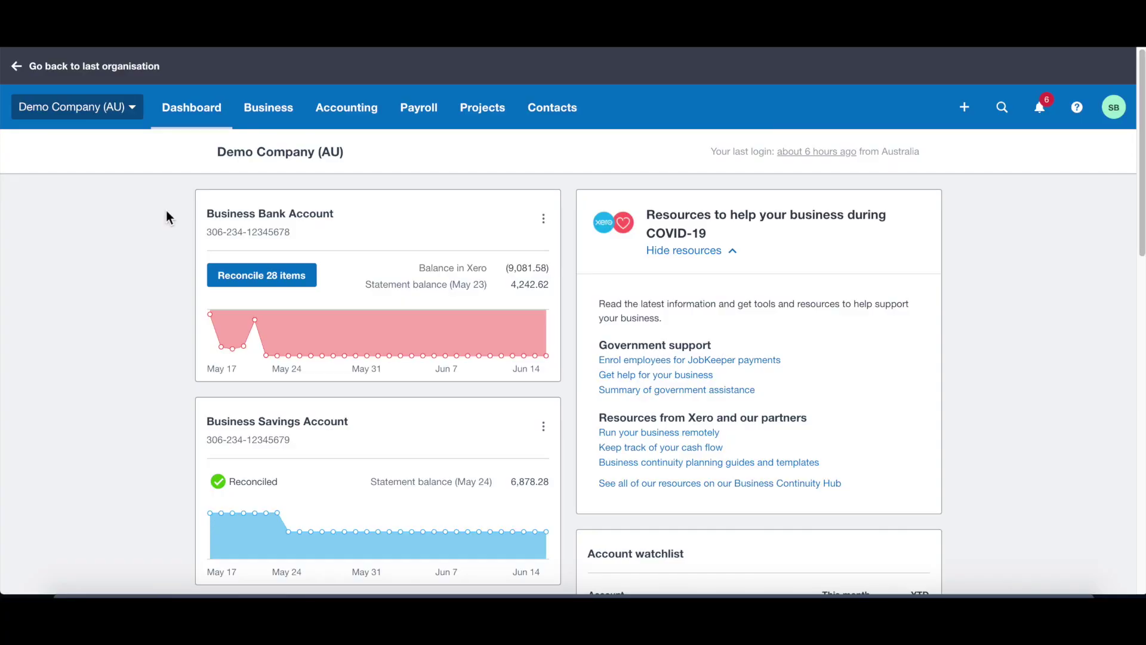
Step: Open Payroll settings and review the Organisation tab's bank, PAYG, wages and superannuation accounts
left_click(109, 109)
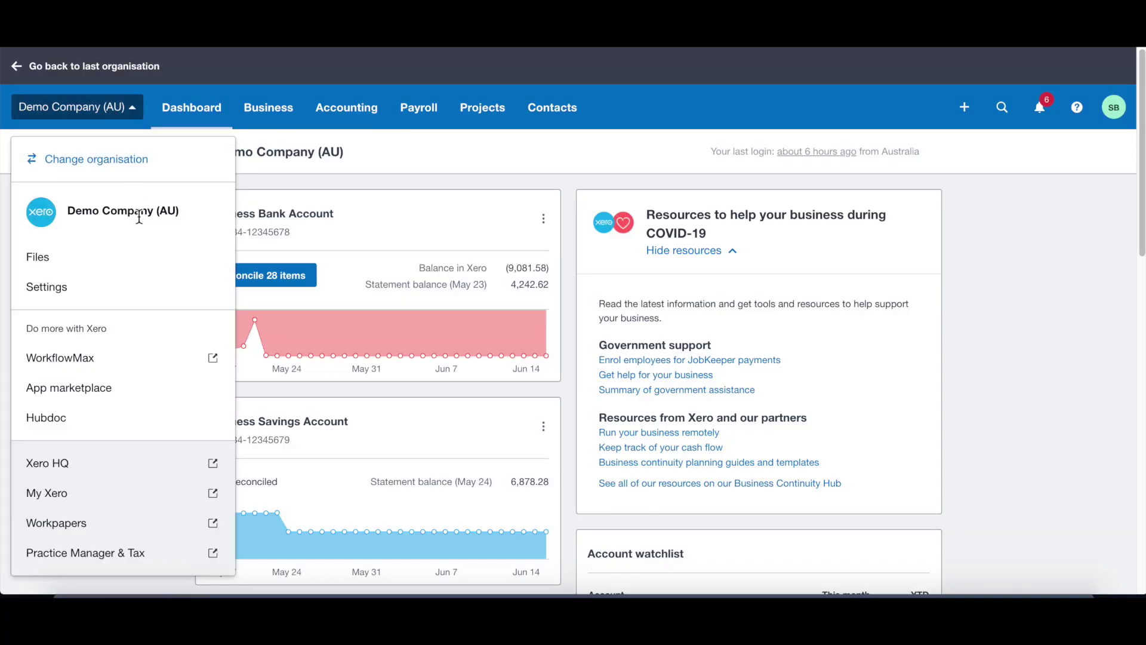
left_click(136, 291)
left_click(756, 408)
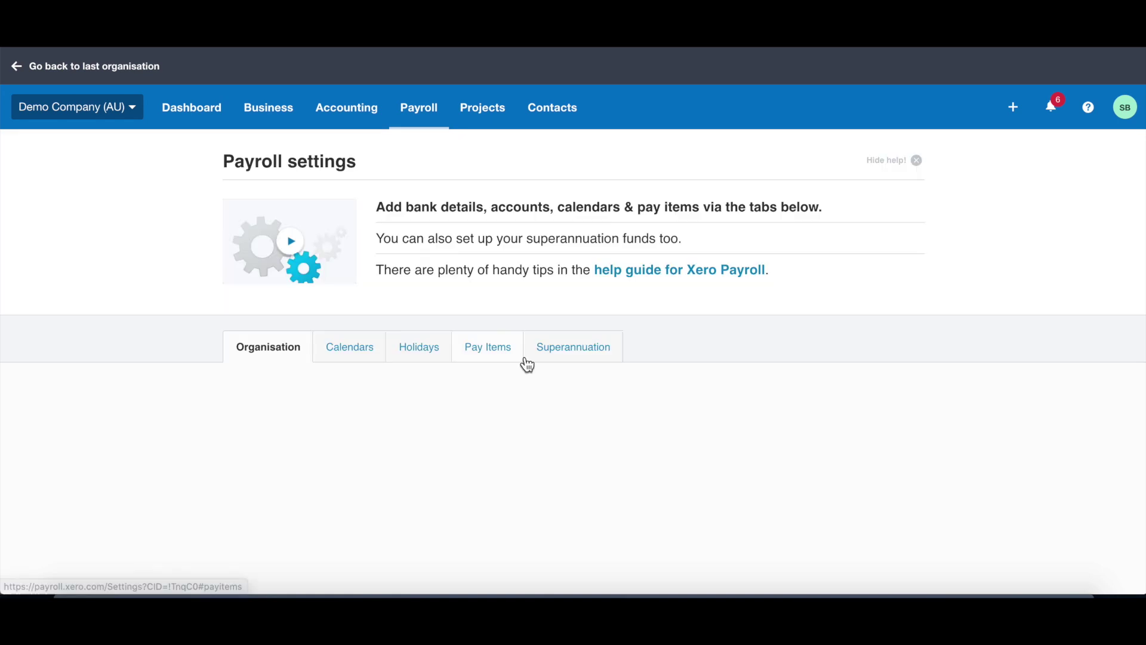
scroll(466, 385, "down", 3)
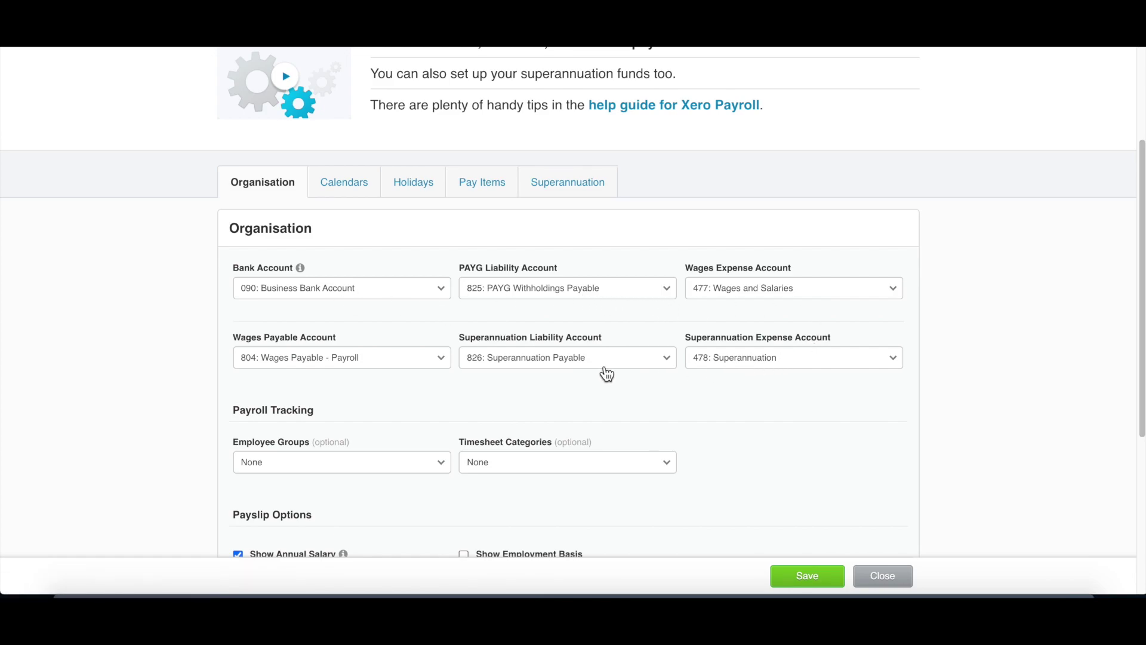
scroll(593, 370, "down", 3)
scroll(594, 366, "up", 3)
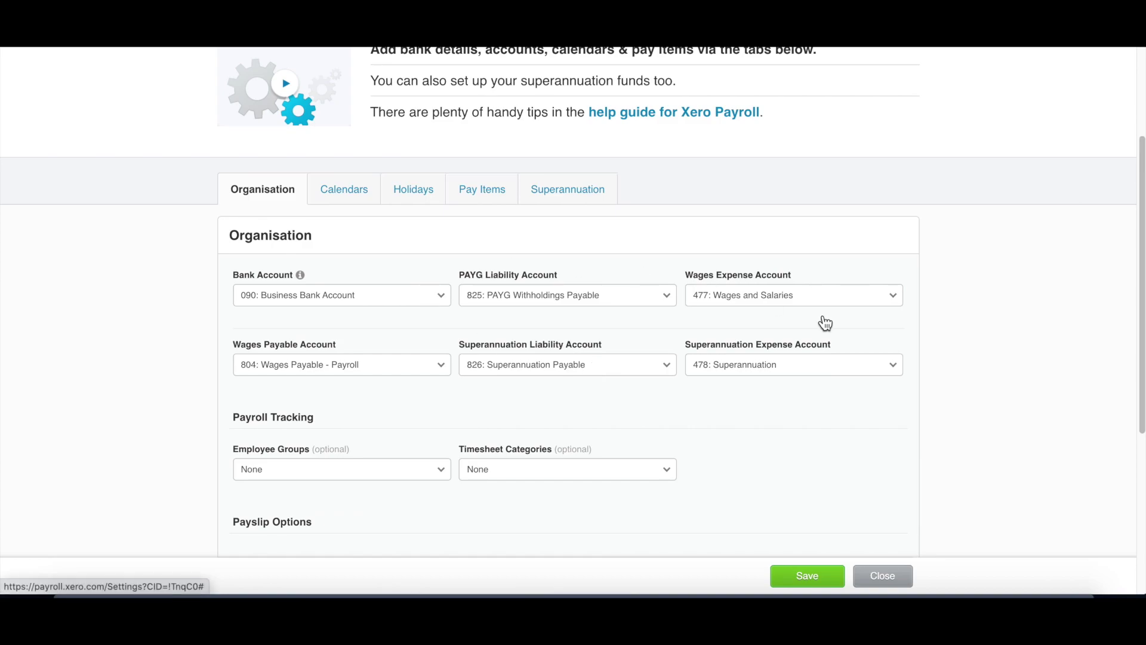
scroll(739, 388, "up", 1)
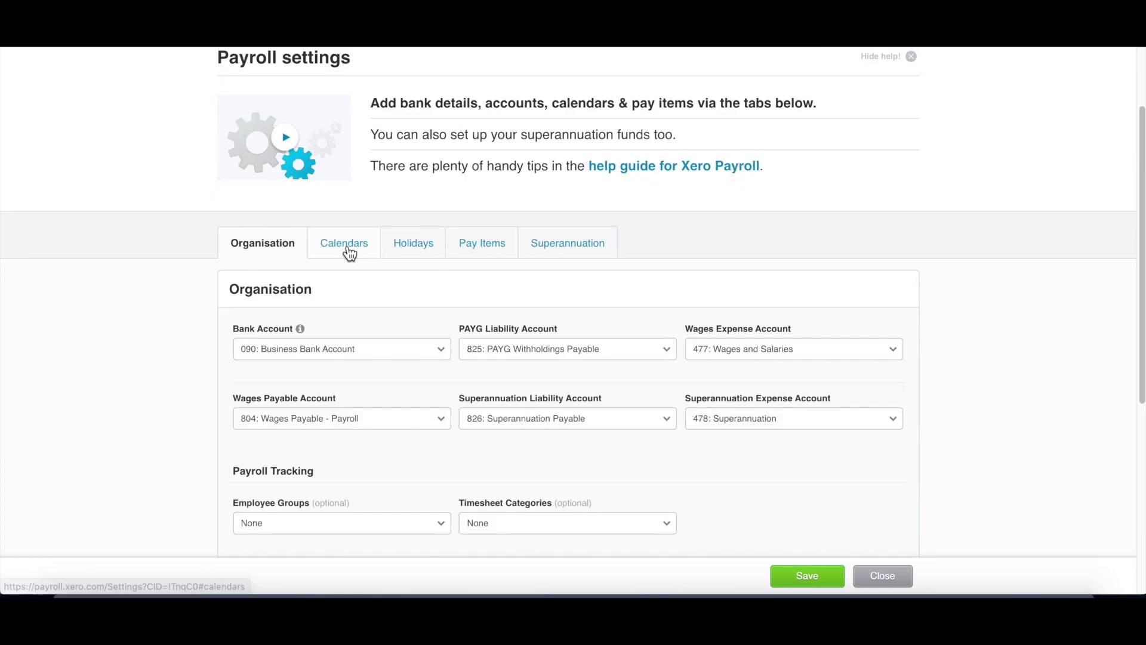
Step: Add a default Monthly pay calendar starting 1 Apr 2020, first payment 15 Jun 2020
left_click(351, 254)
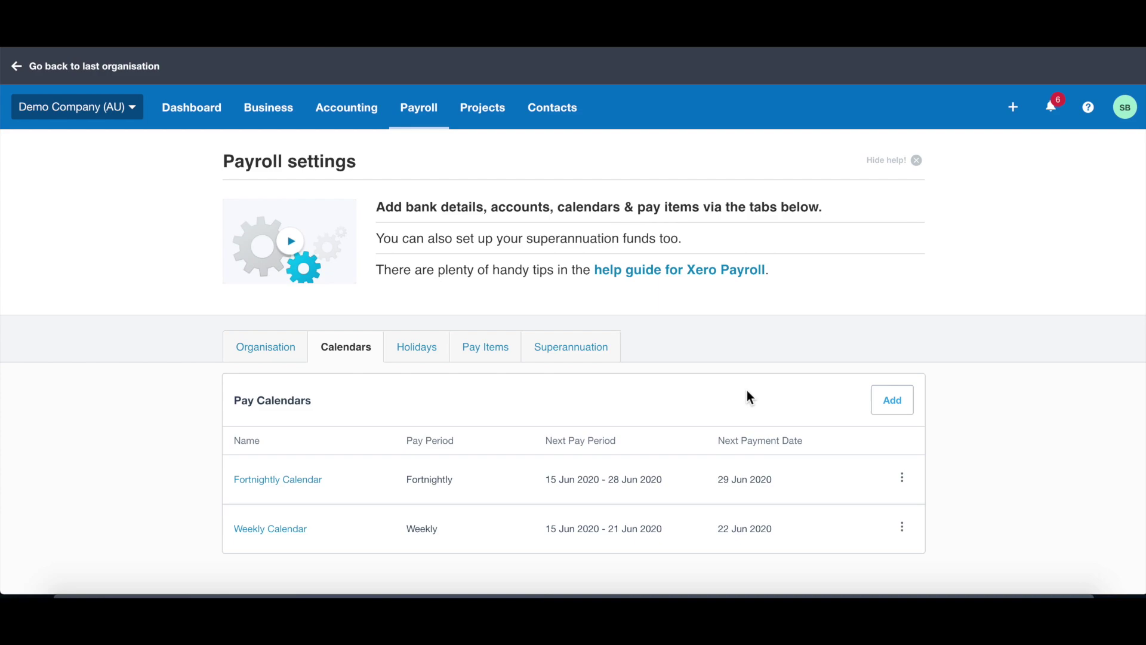
left_click(890, 412)
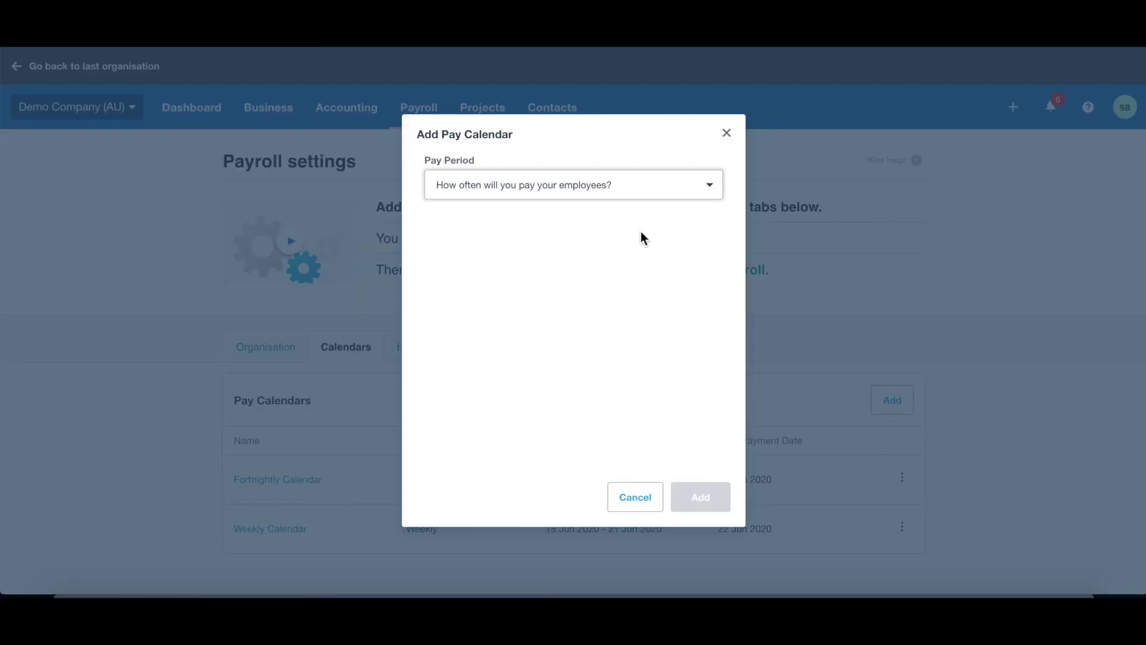
left_click(660, 255)
left_click(605, 250)
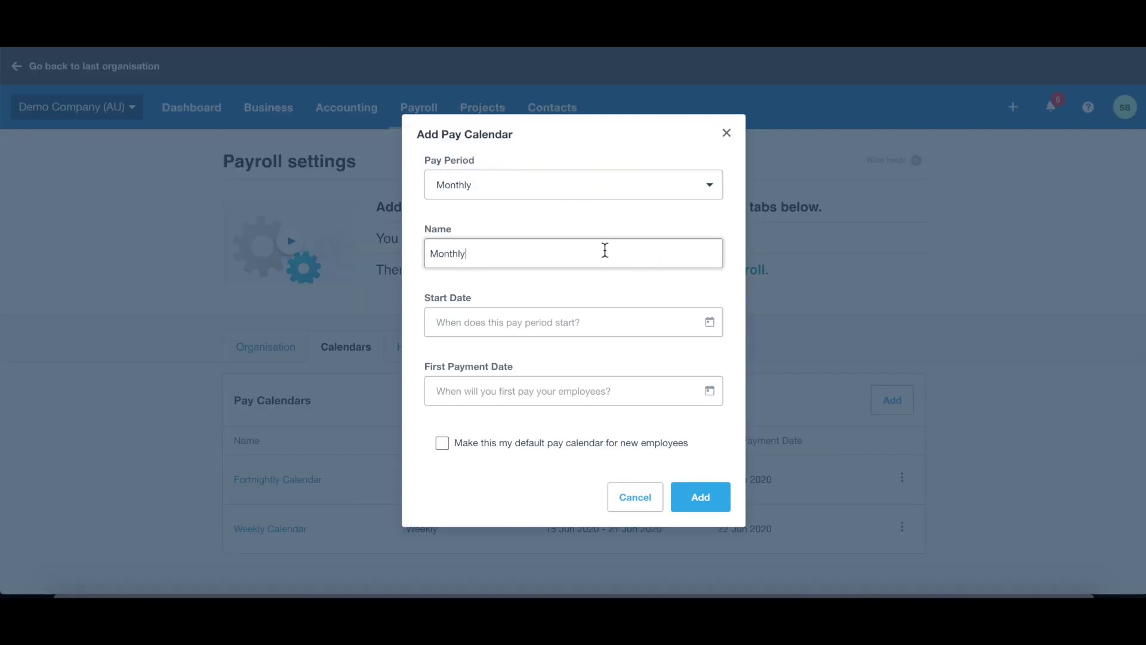
left_click(617, 324)
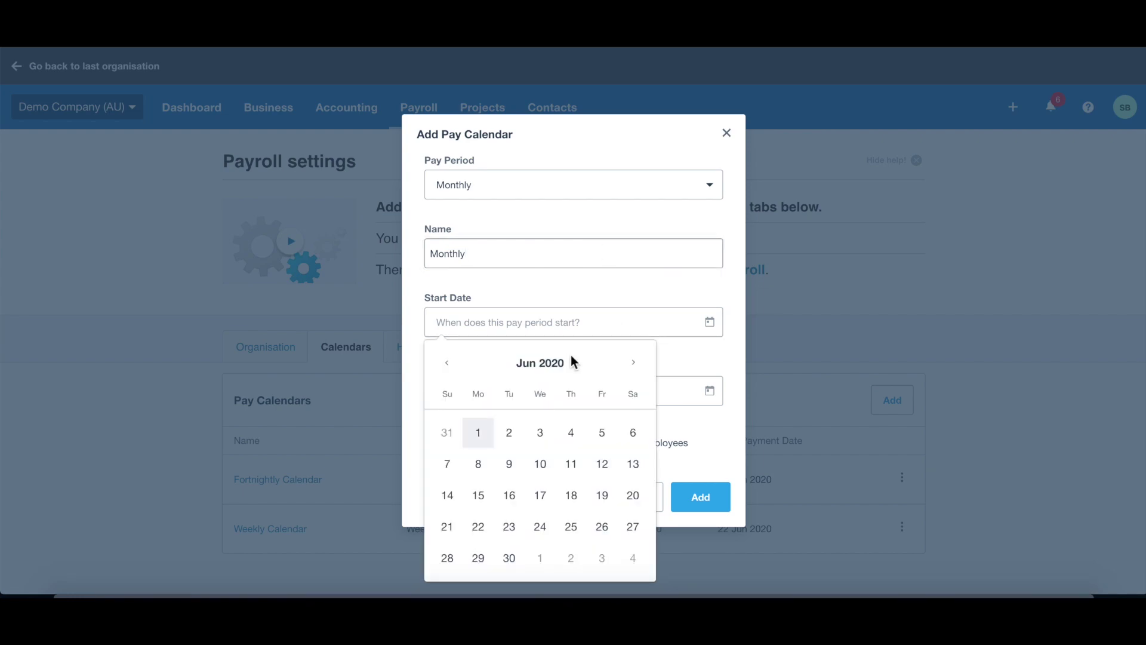
left_click(484, 431)
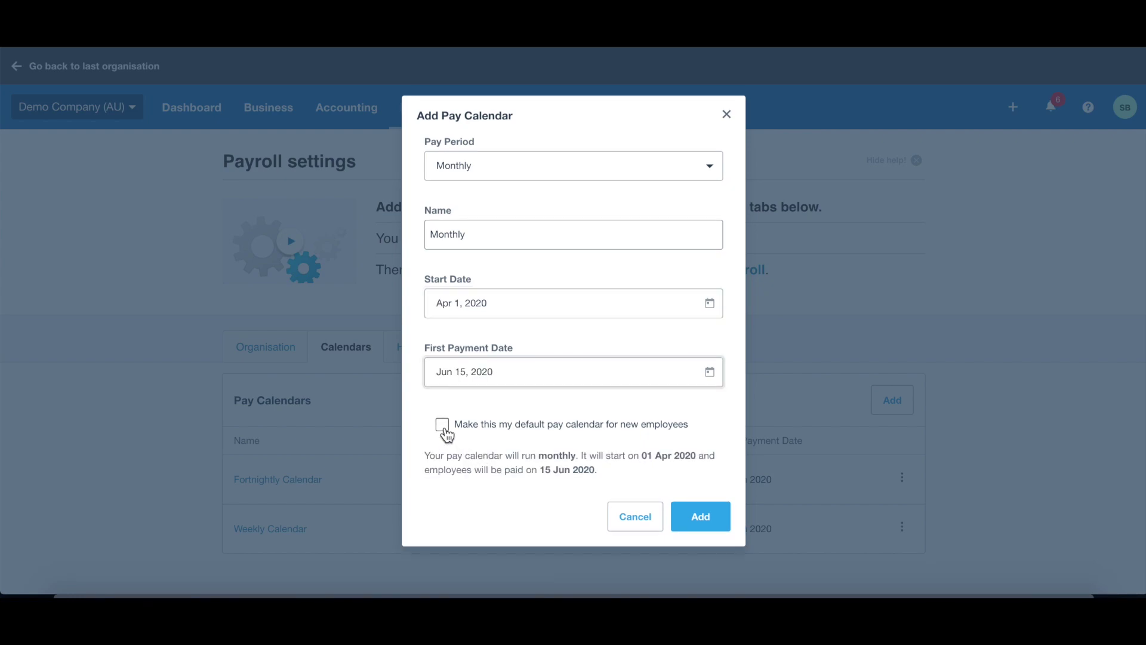
left_click(442, 424)
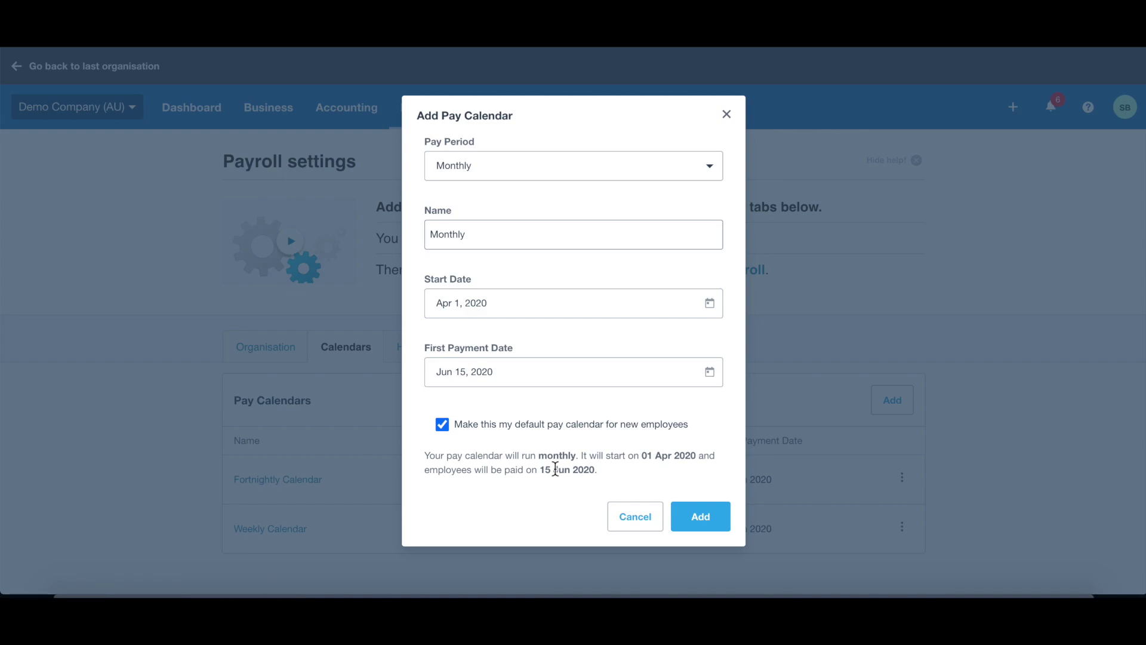
left_click(687, 515)
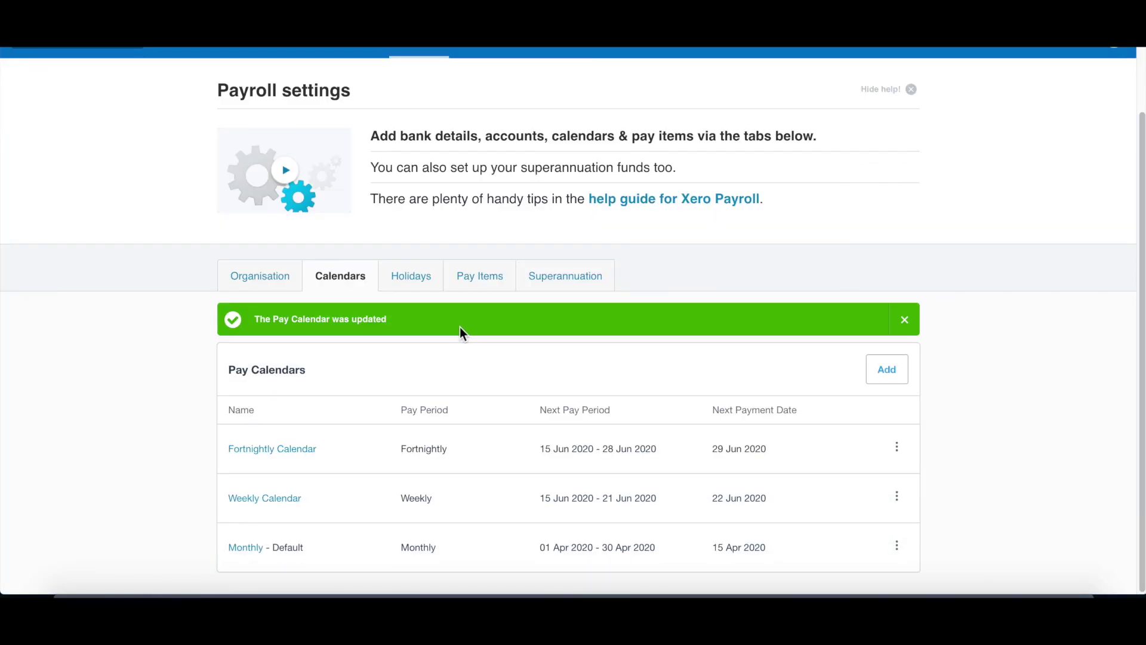
Step: Show the Earnings pay items list and its Add dropdown of earnings types
left_click(480, 275)
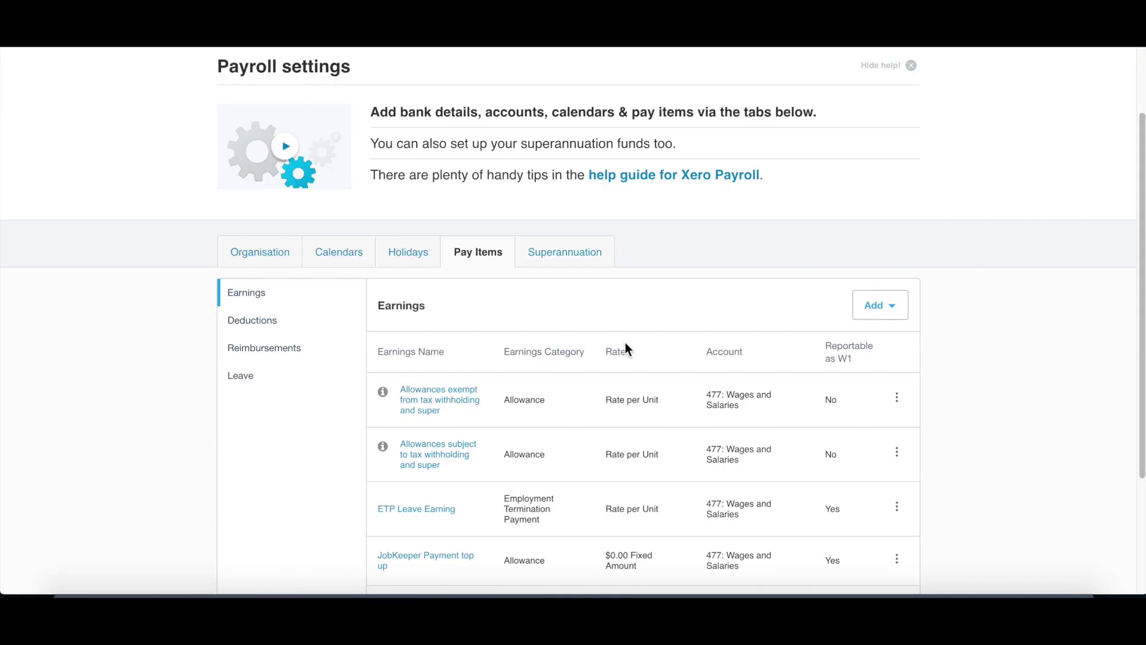
scroll(625, 345, "down", 3)
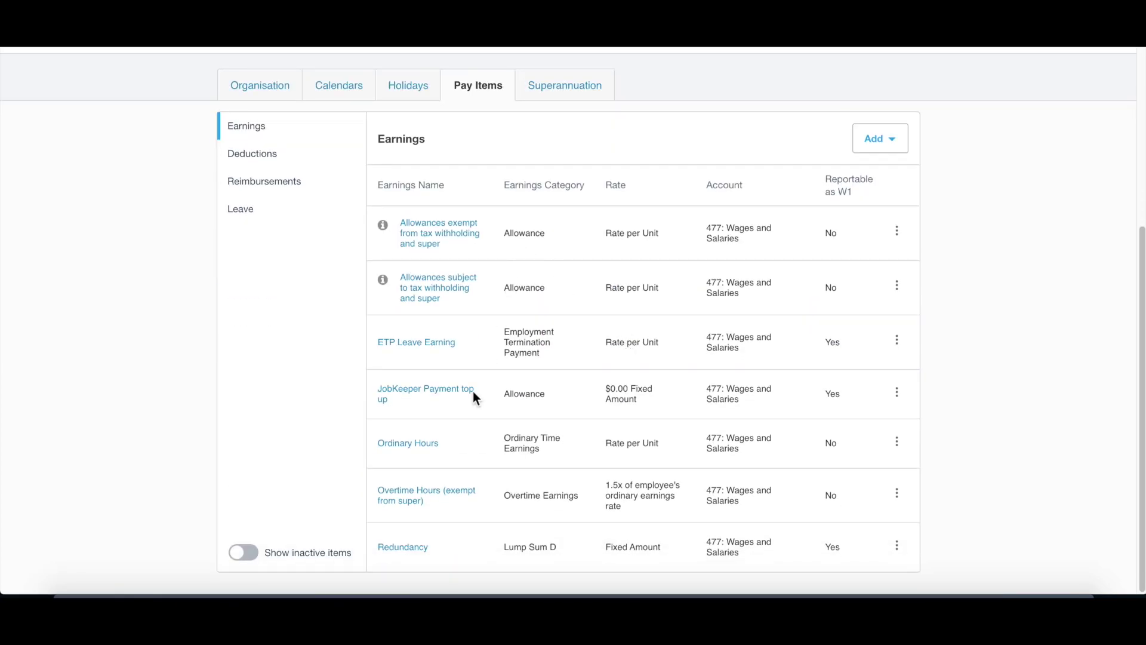
scroll(570, 411, "up", 3)
left_click(880, 267)
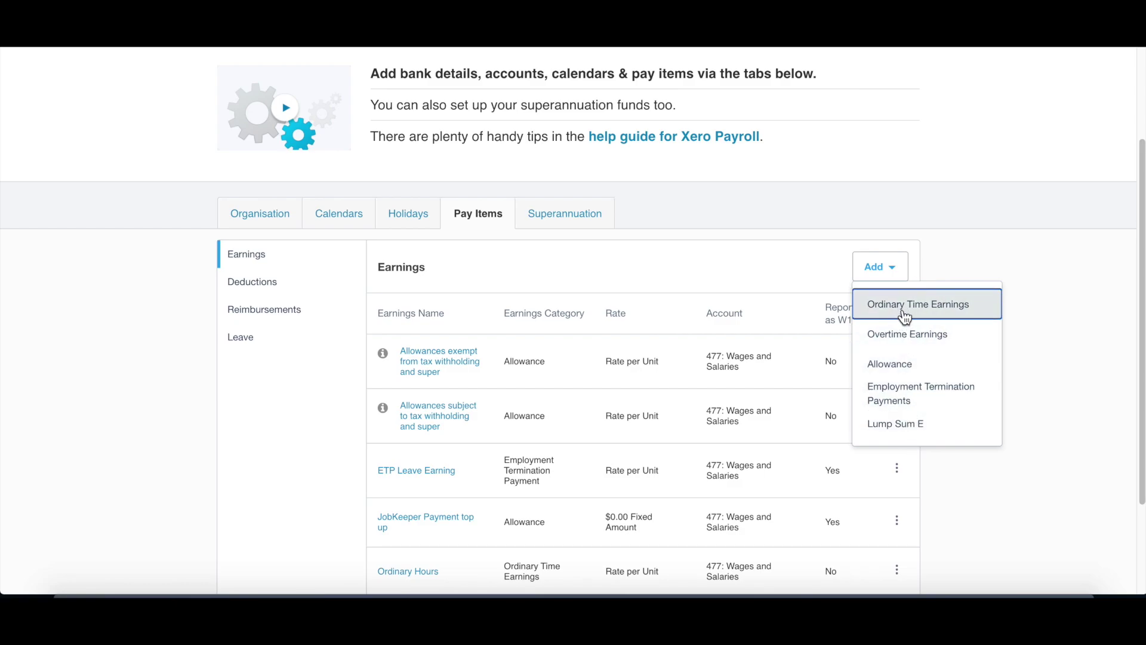
scroll(620, 450, "down", 3)
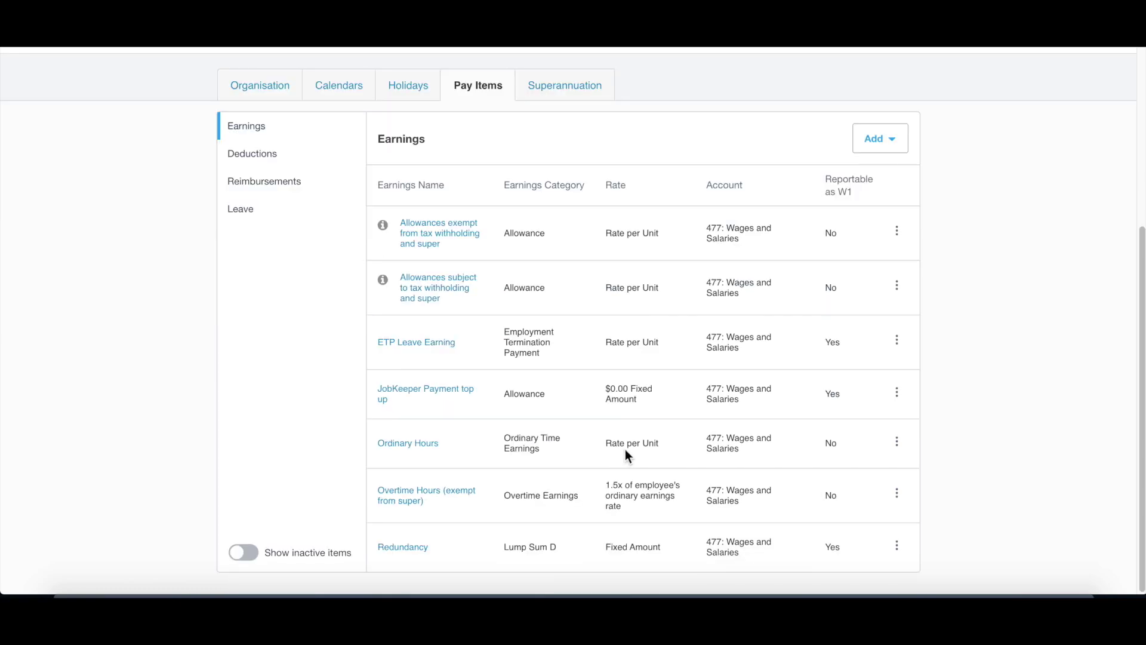
scroll(624, 451, "up", 3)
left_click(878, 268)
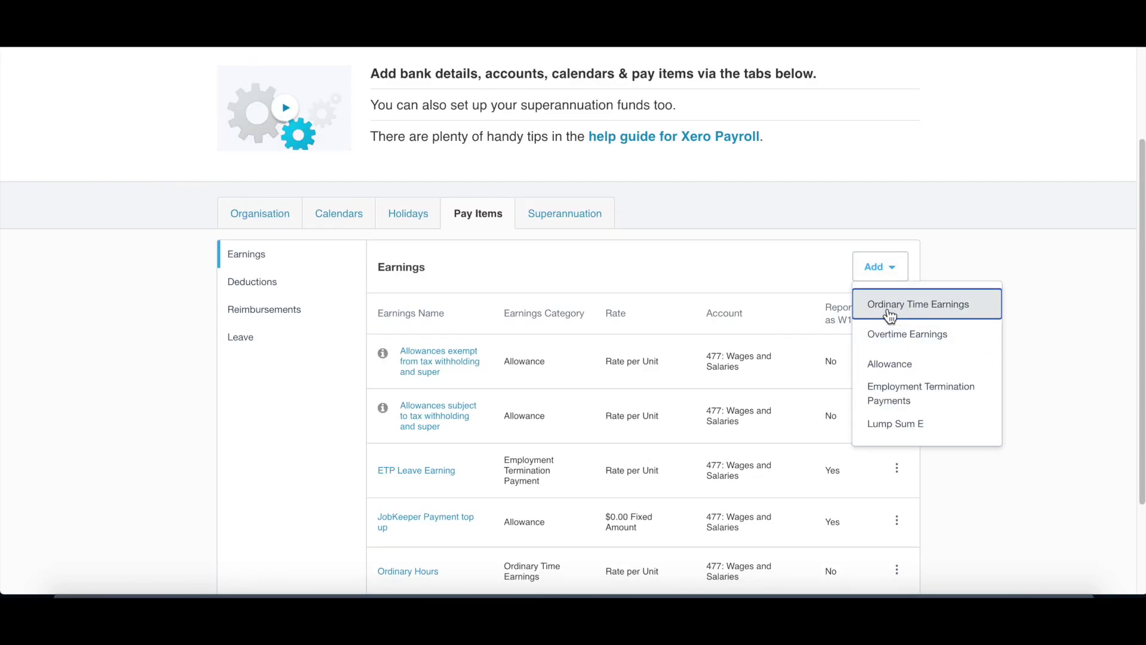
Step: Start a new Ordinary Time Earnings rate named 'Fix Amount', with the same display name
left_click(904, 307)
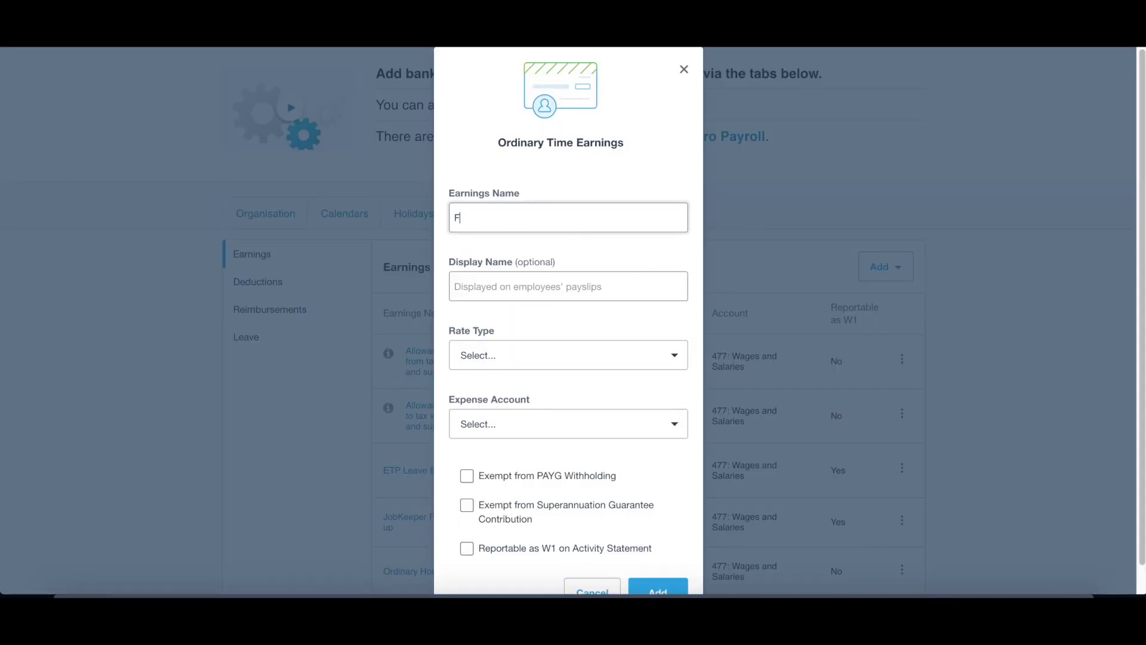
type("Fix Amount")
key("Tab")
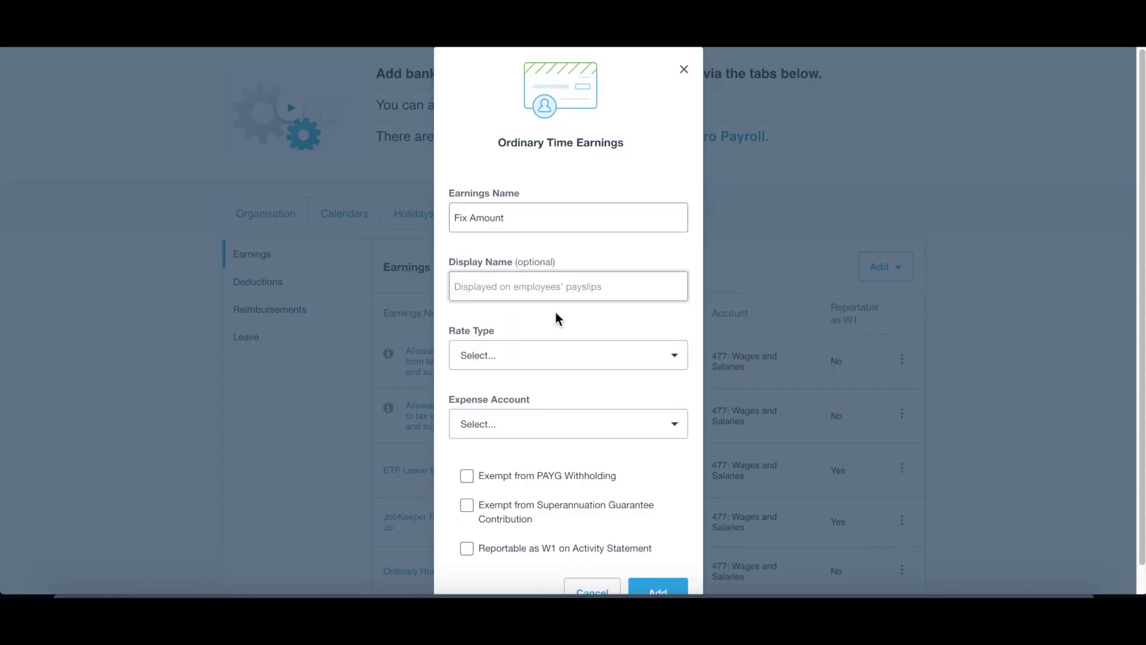
key("shift+Tab")
key("ctrl+c")
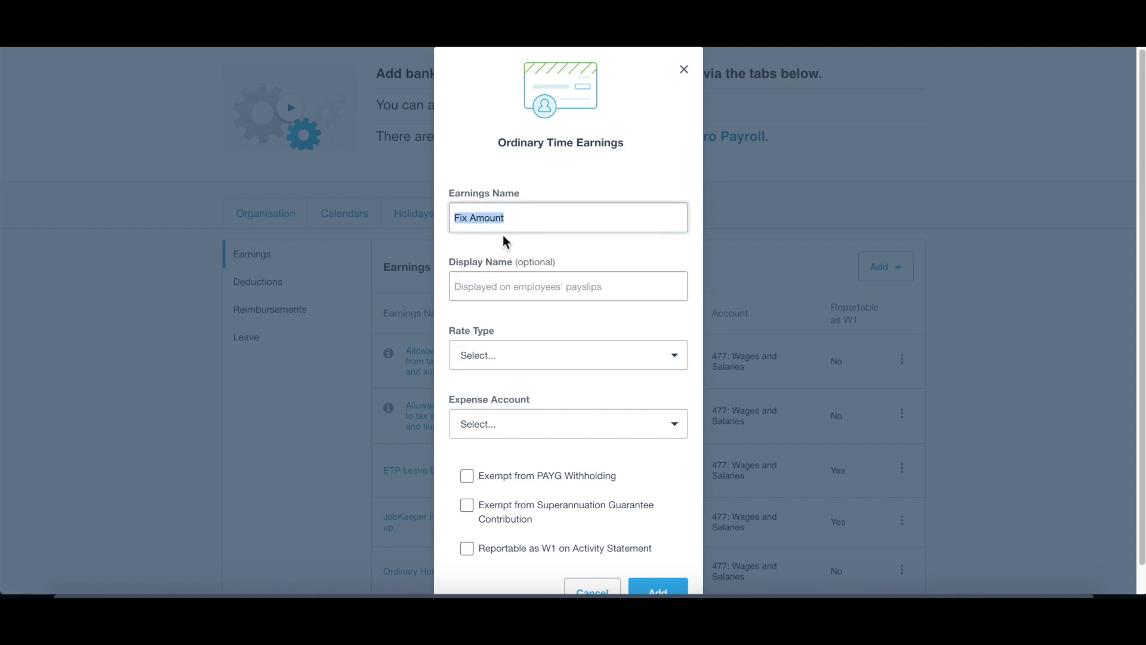
left_click(514, 292)
key("ctrl+v")
Step: Set its rate type to Fixed Amount and expense account to 477: Wages and Salaries
left_click(530, 358)
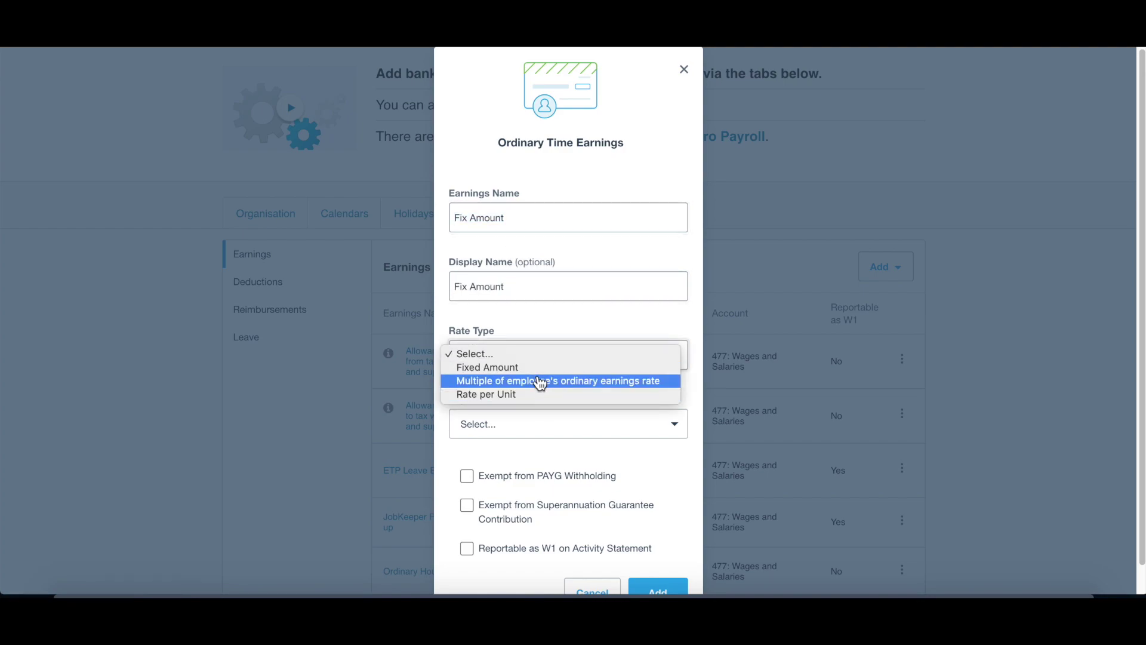
left_click(540, 367)
left_click(543, 423)
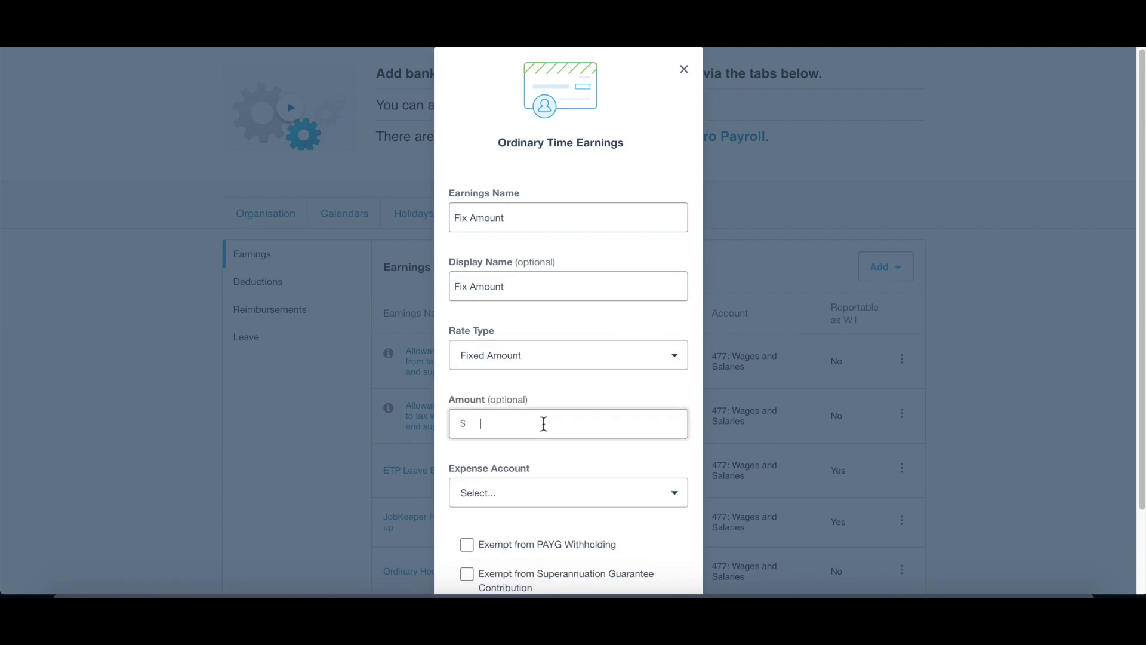
scroll(546, 423, "down", 3)
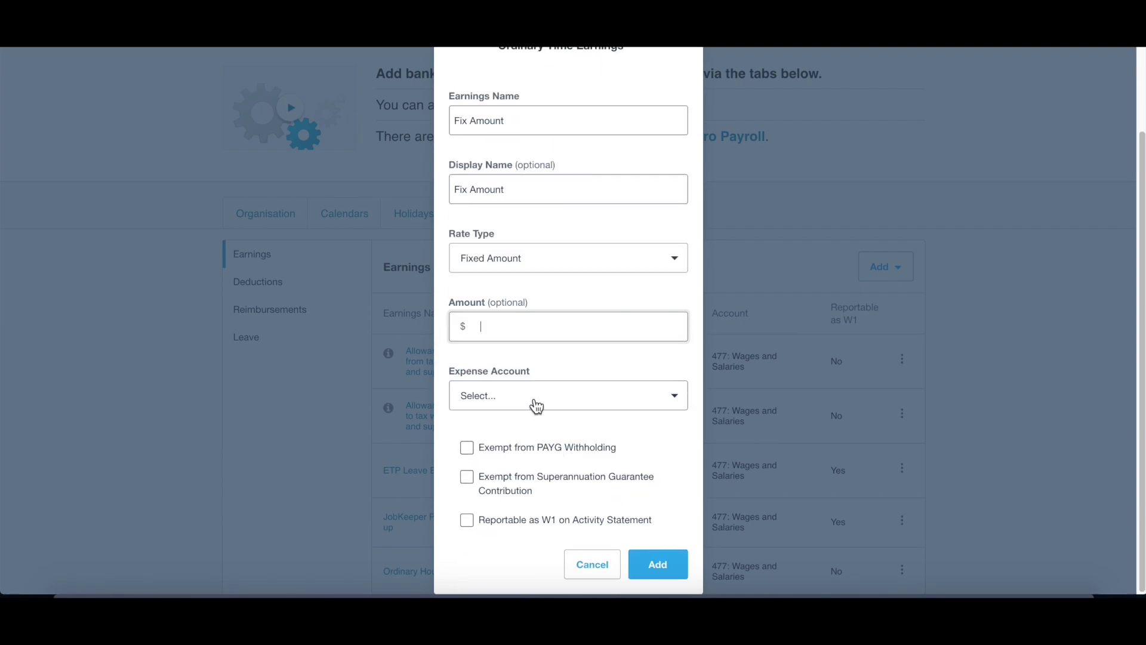
left_click(536, 406)
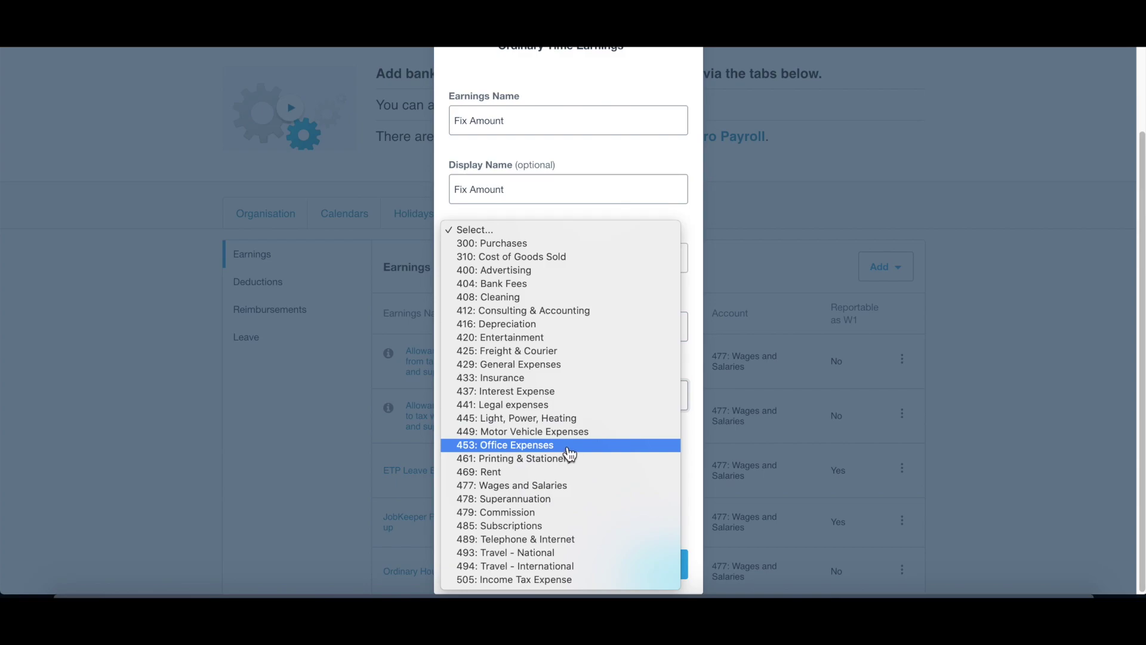
left_click(575, 495)
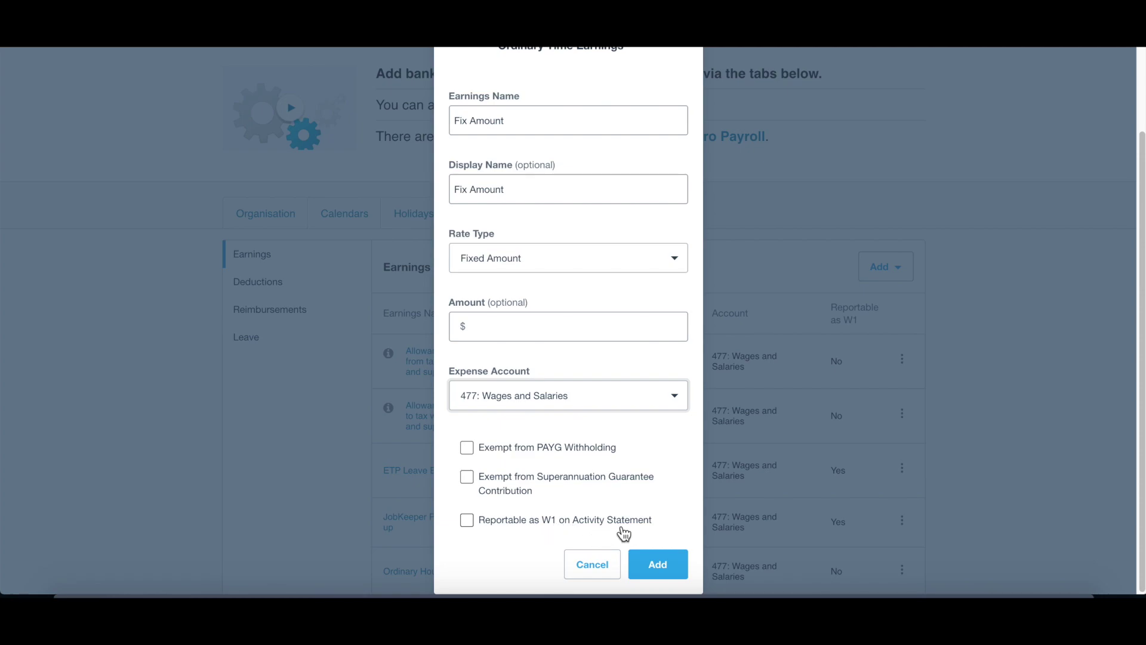
Step: Mark Fix Amount as reportable as W1, keep it subject to super guarantee, and save it
left_click(468, 527)
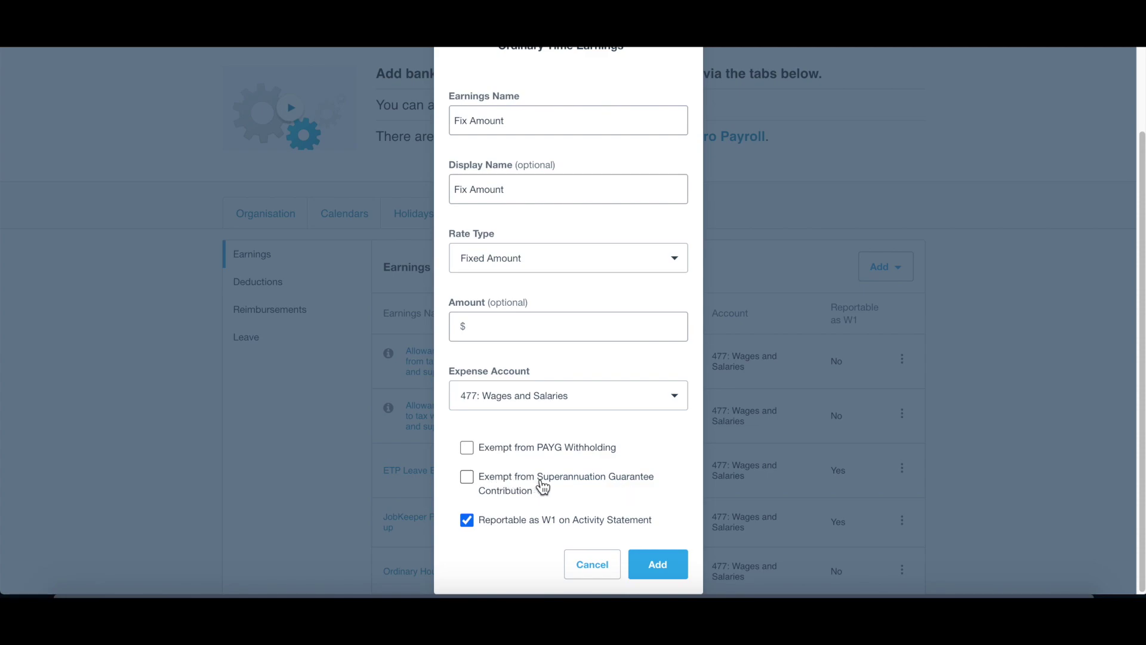
left_click(468, 482)
left_click(468, 480)
key("Return")
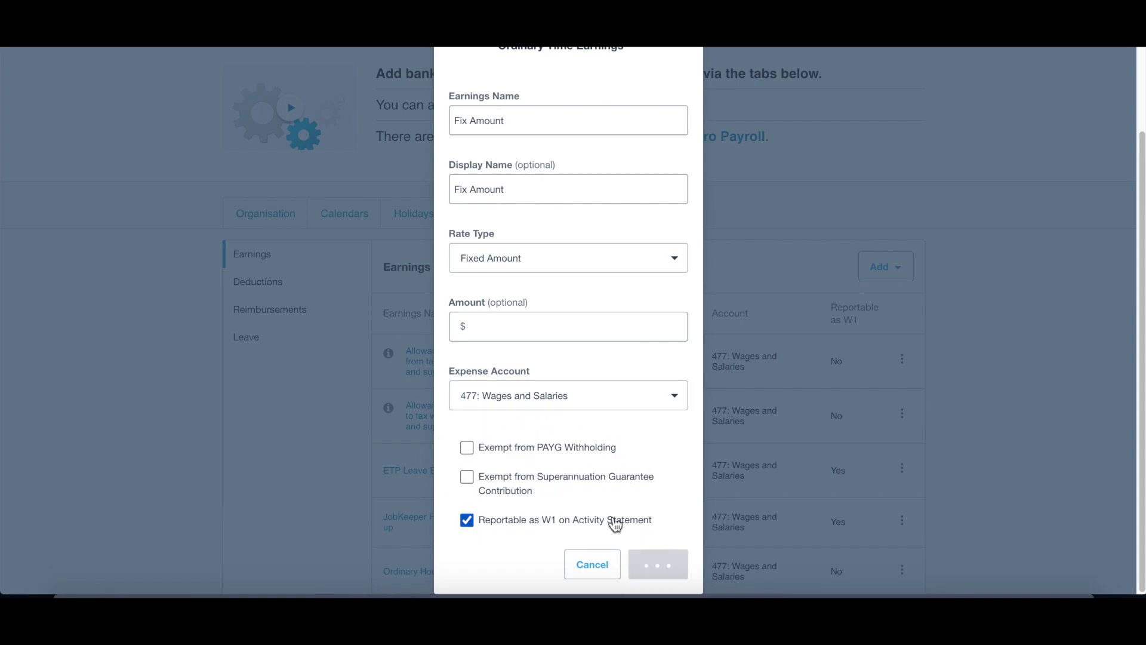
scroll(621, 524, "down", 4)
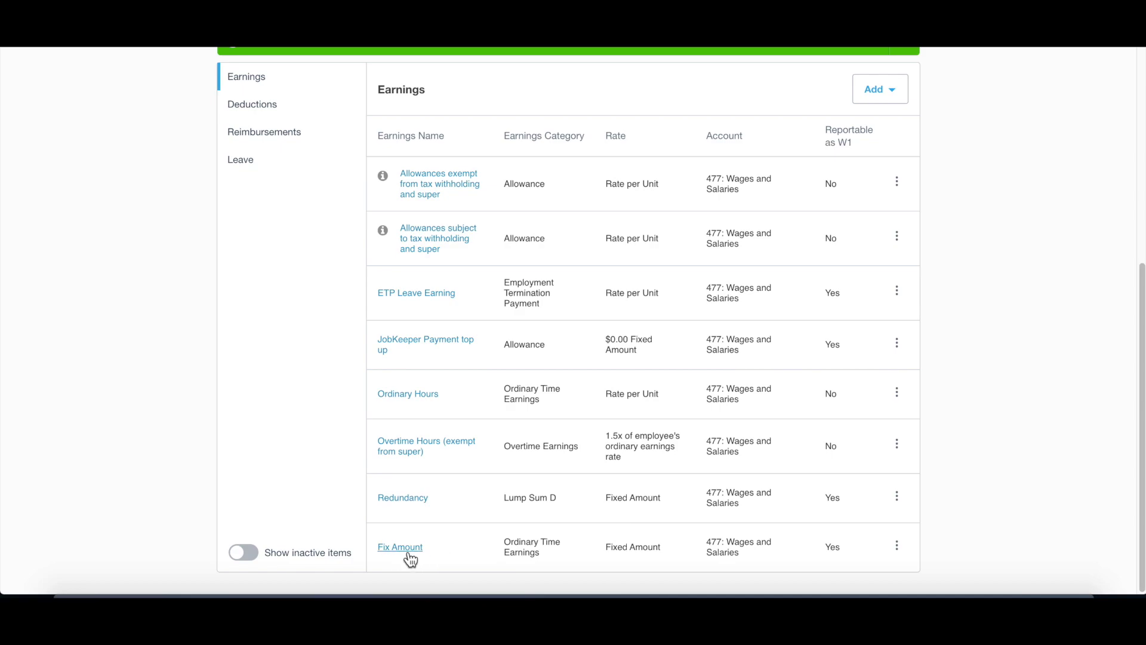
scroll(710, 537, "up", 6)
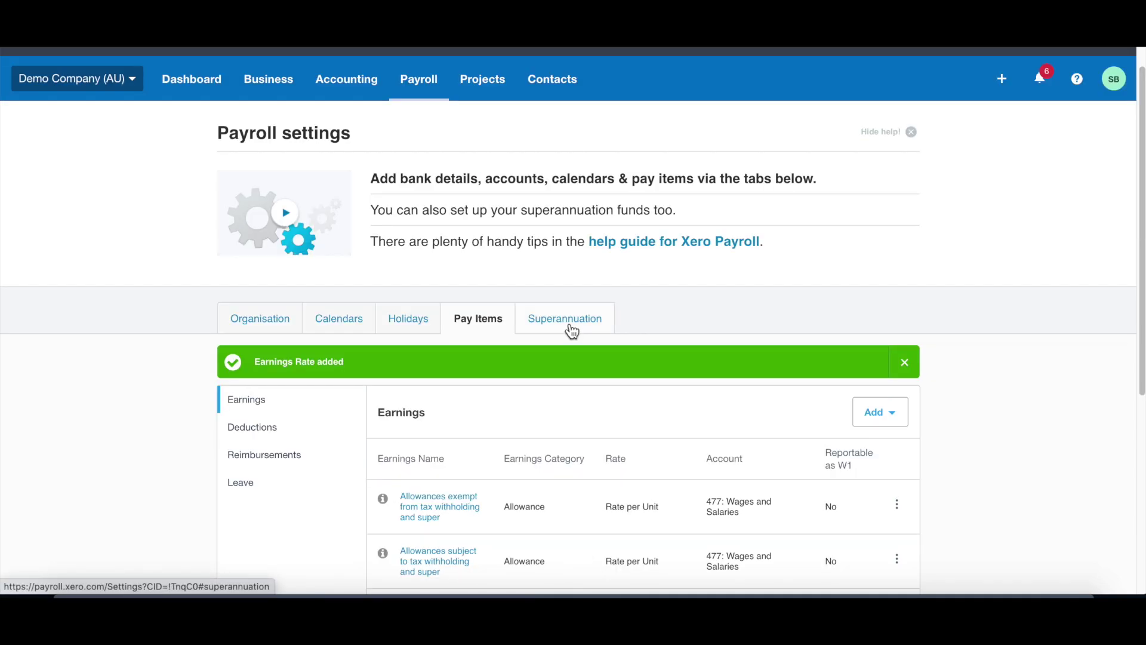
Step: Add a Regulated Superannuation Fund by searching 'australia' and choosing AustralianSuper (USI STA0100AU)
left_click(571, 327)
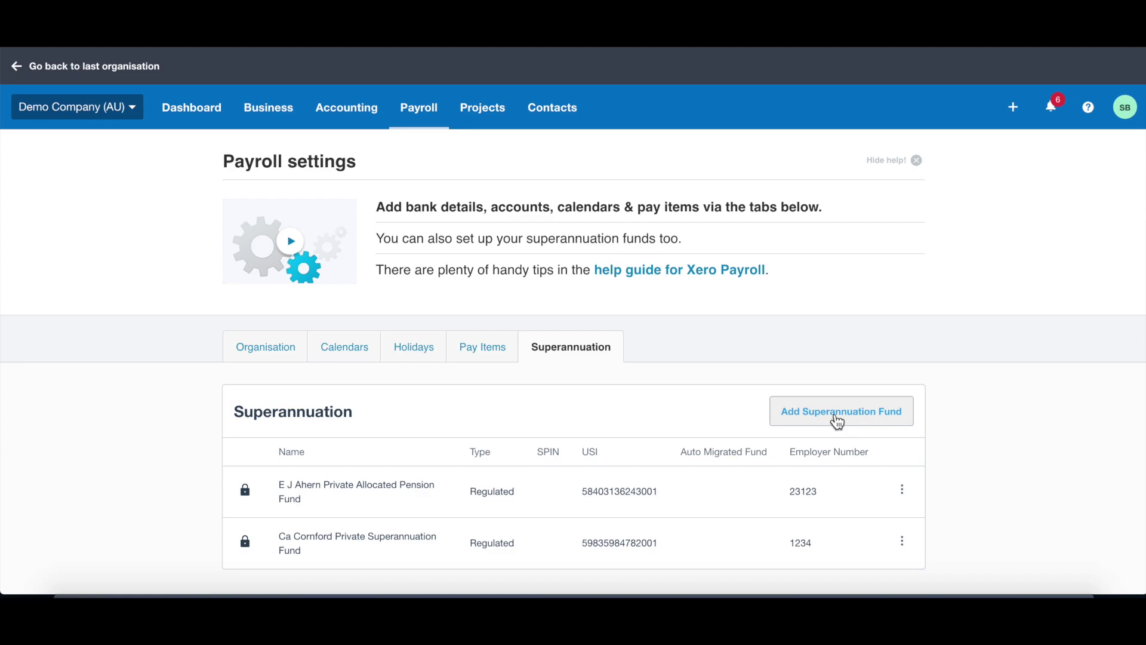
left_click(837, 422)
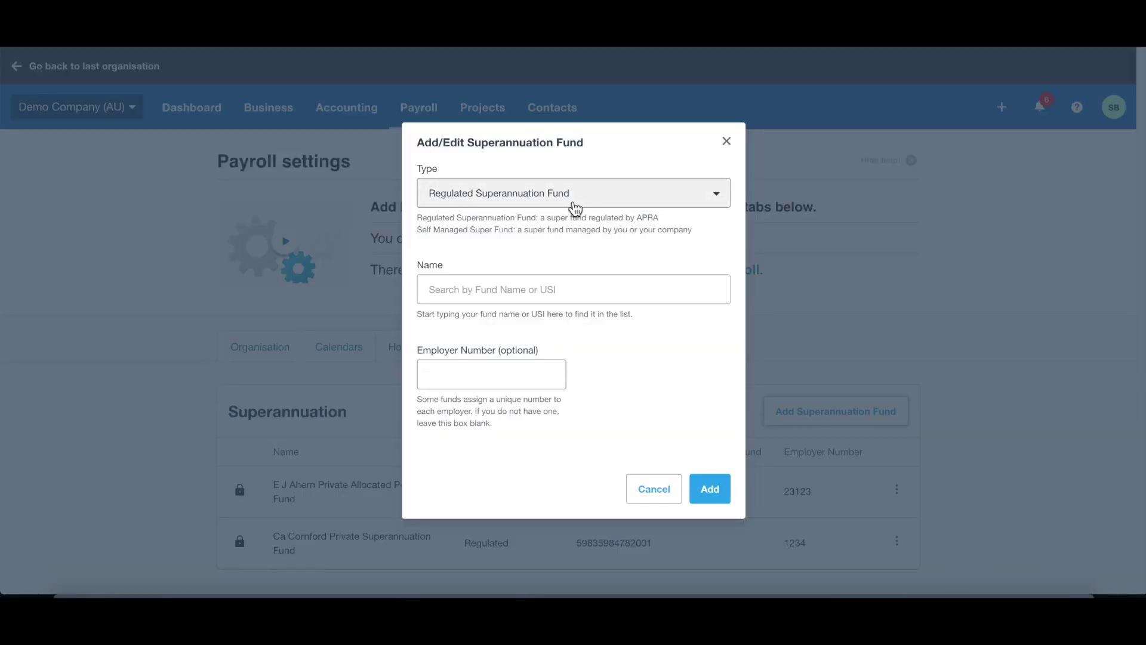
left_click(607, 206)
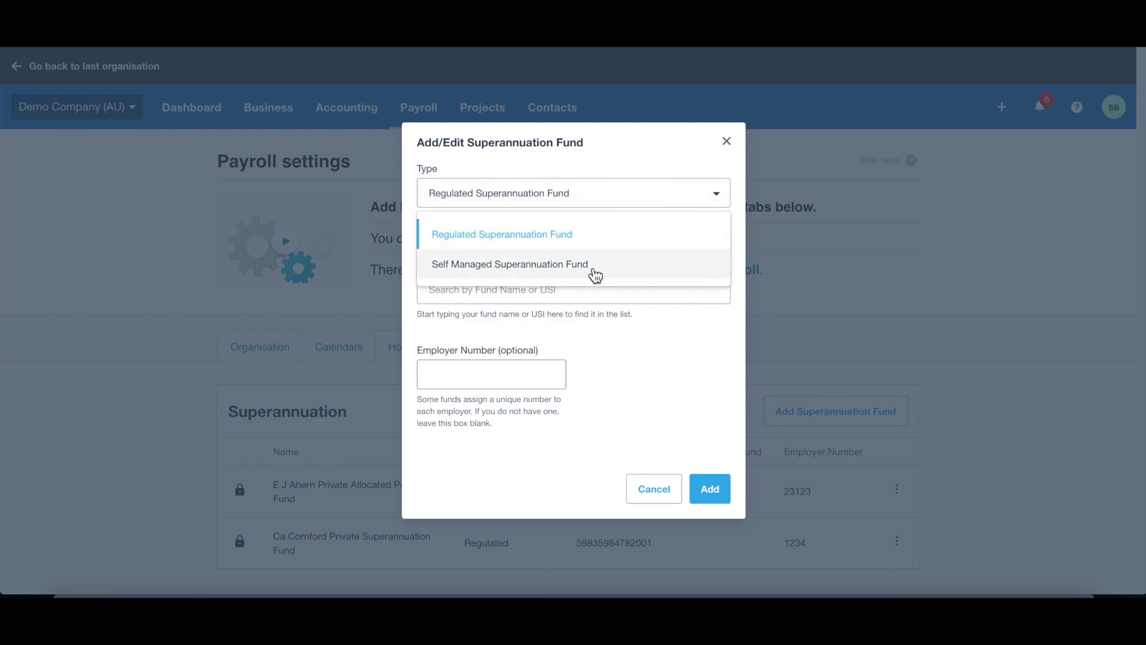
left_click(590, 249)
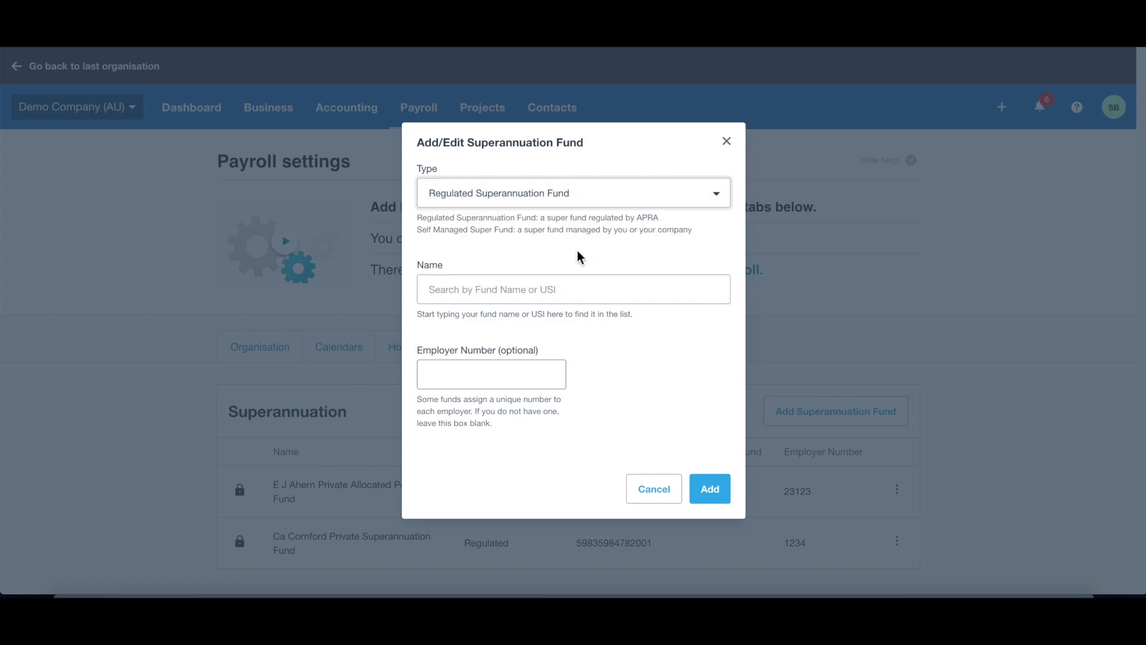
left_click(570, 289)
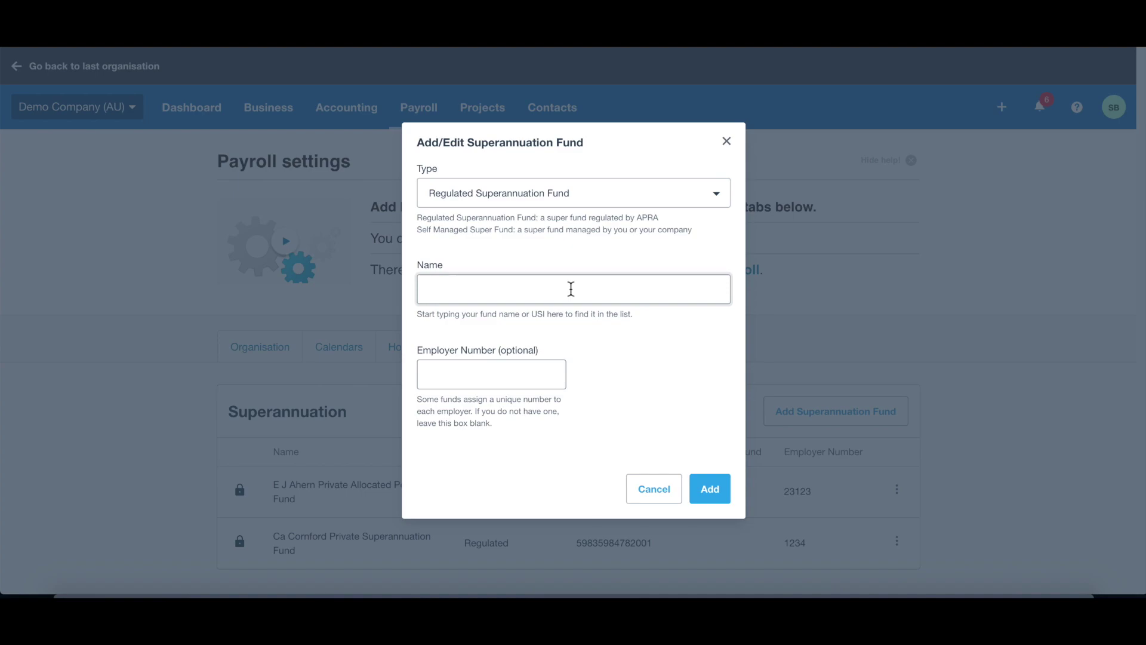
type("australia")
scroll(648, 403, "down", 2)
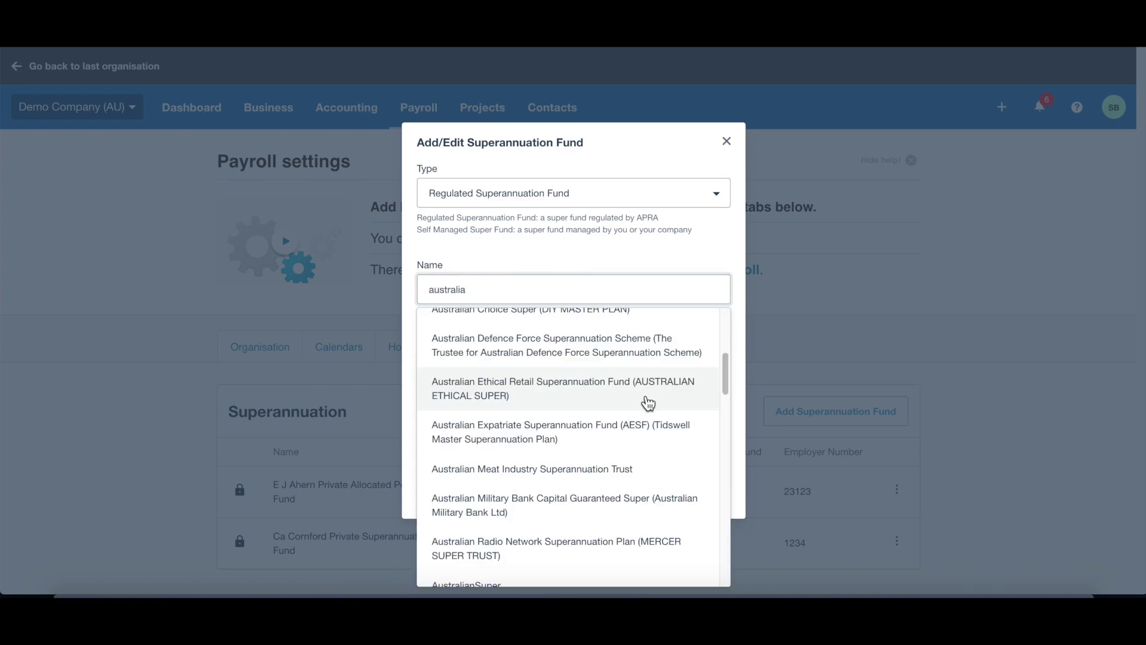
scroll(621, 442, "down", 2)
left_click(612, 483)
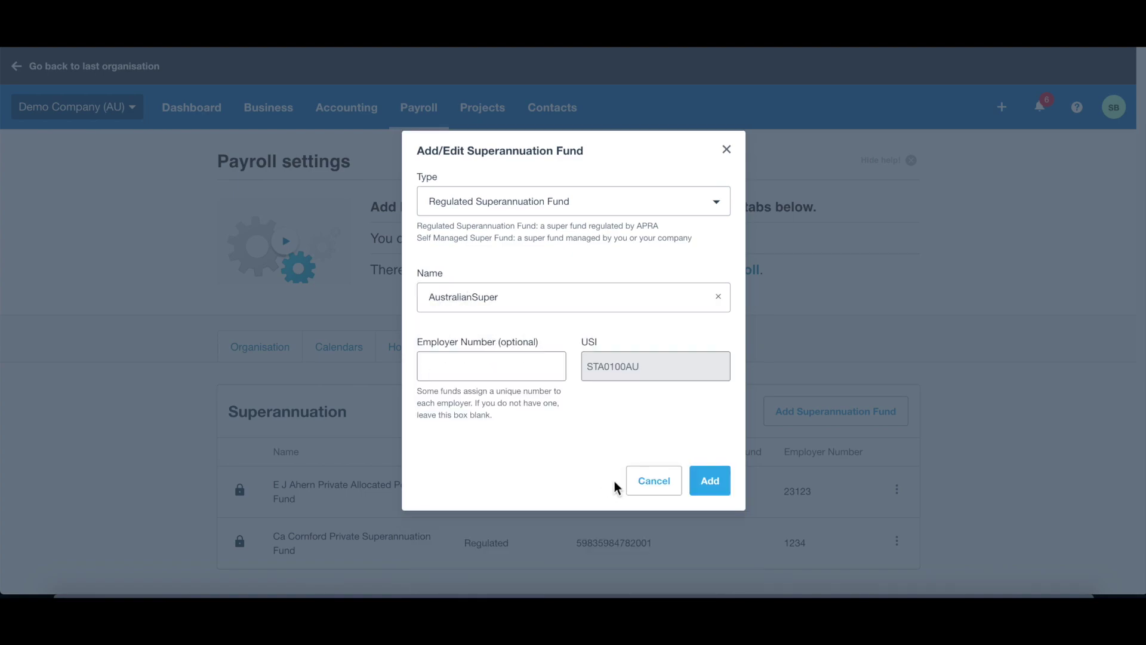
left_click(528, 375)
Step: Save AustralianSuper, then start a fund search on the ATO Super Fund Lookup site
left_click(718, 481)
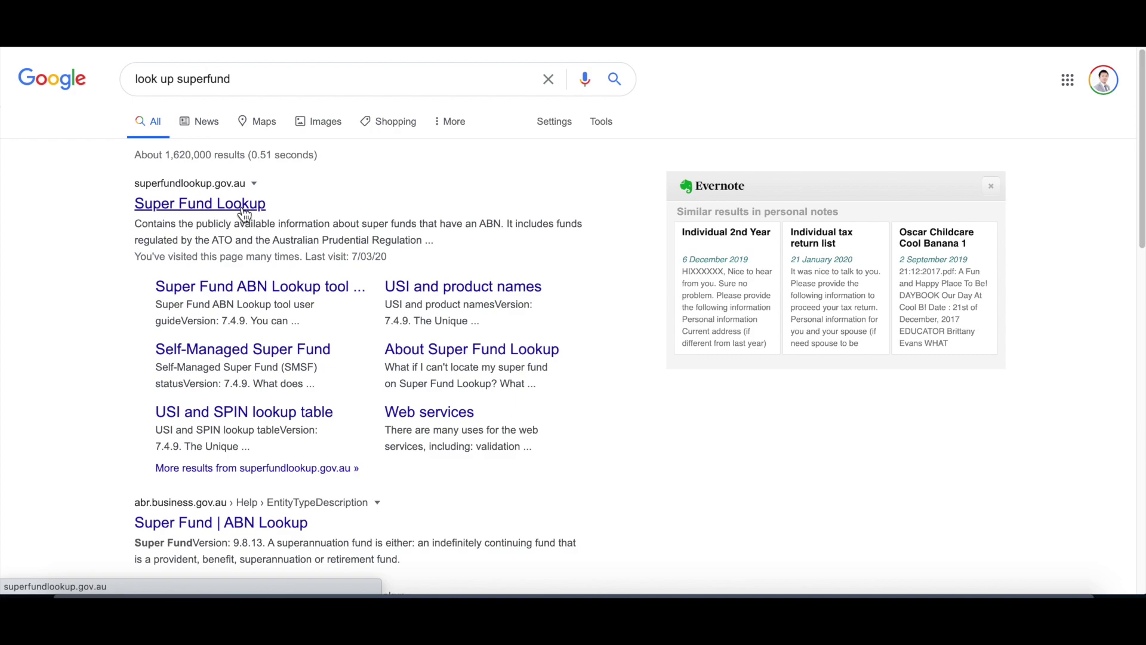
left_click(251, 212)
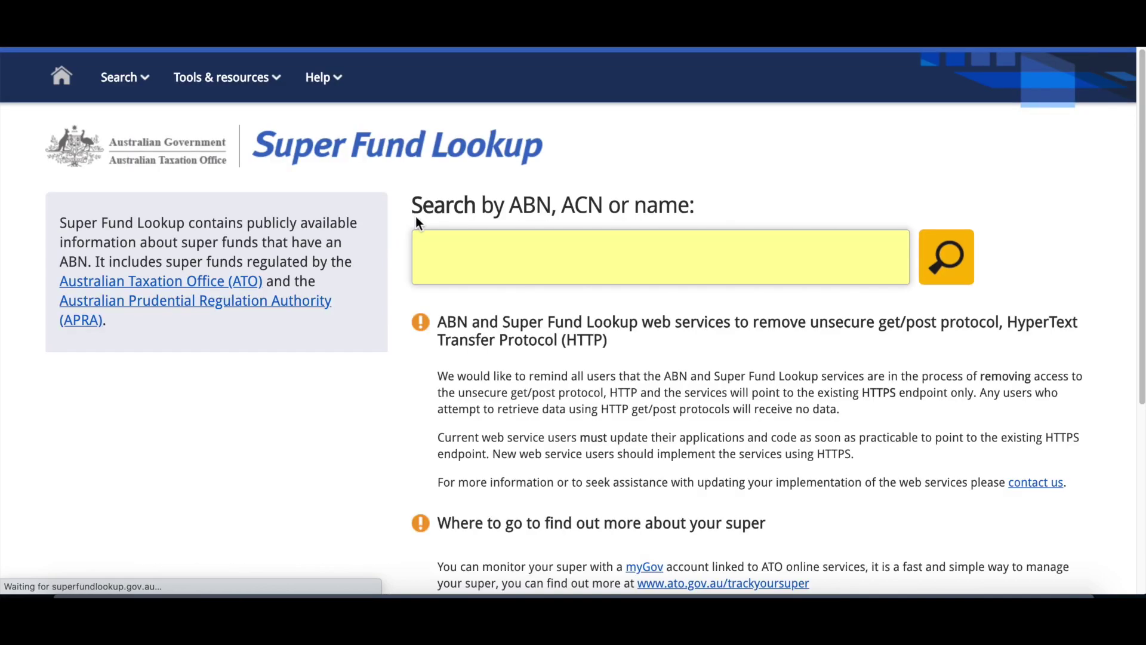
left_click(676, 265)
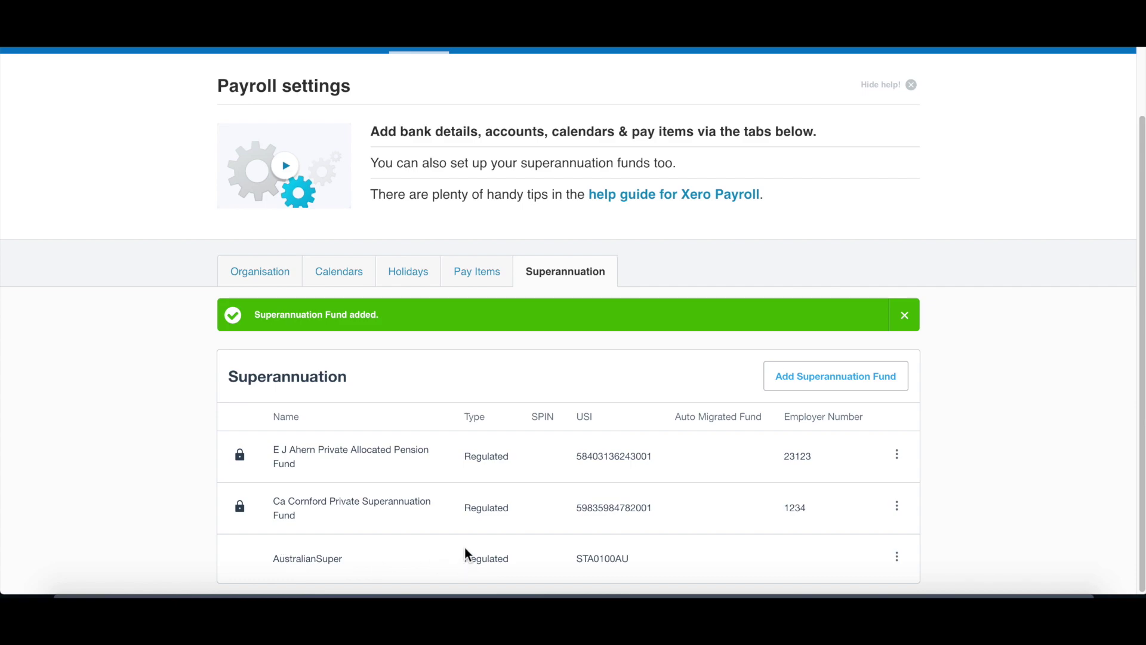
left_click(242, 509)
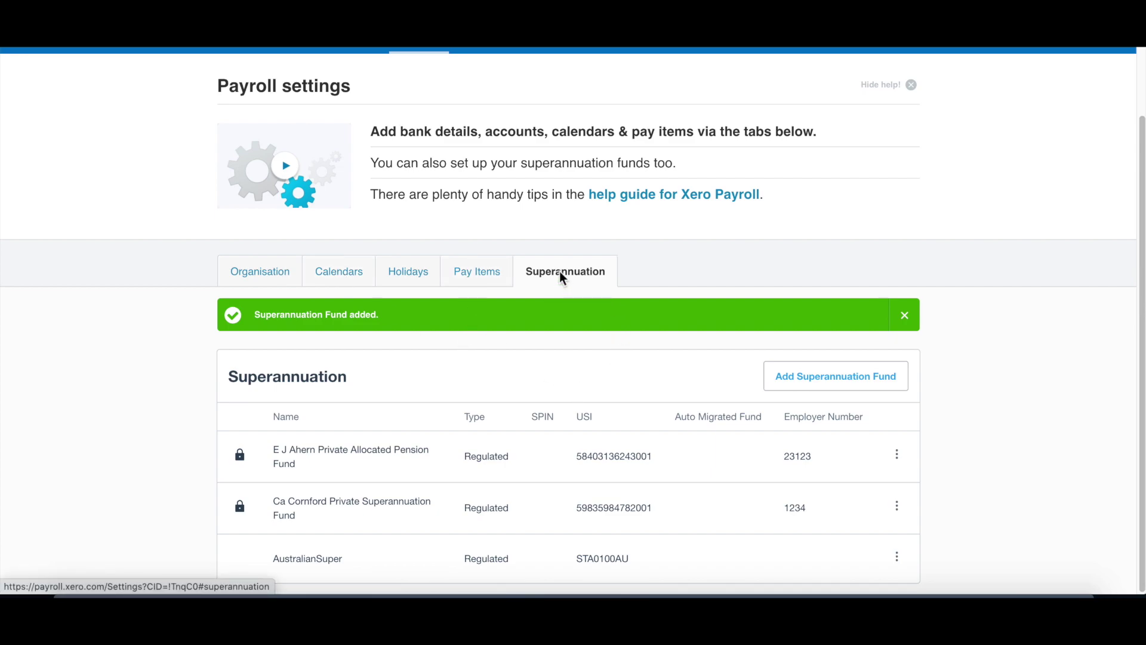
scroll(570, 298, "up", 2)
Step: Open a blank new employee form from Payroll > Employees
left_click(418, 112)
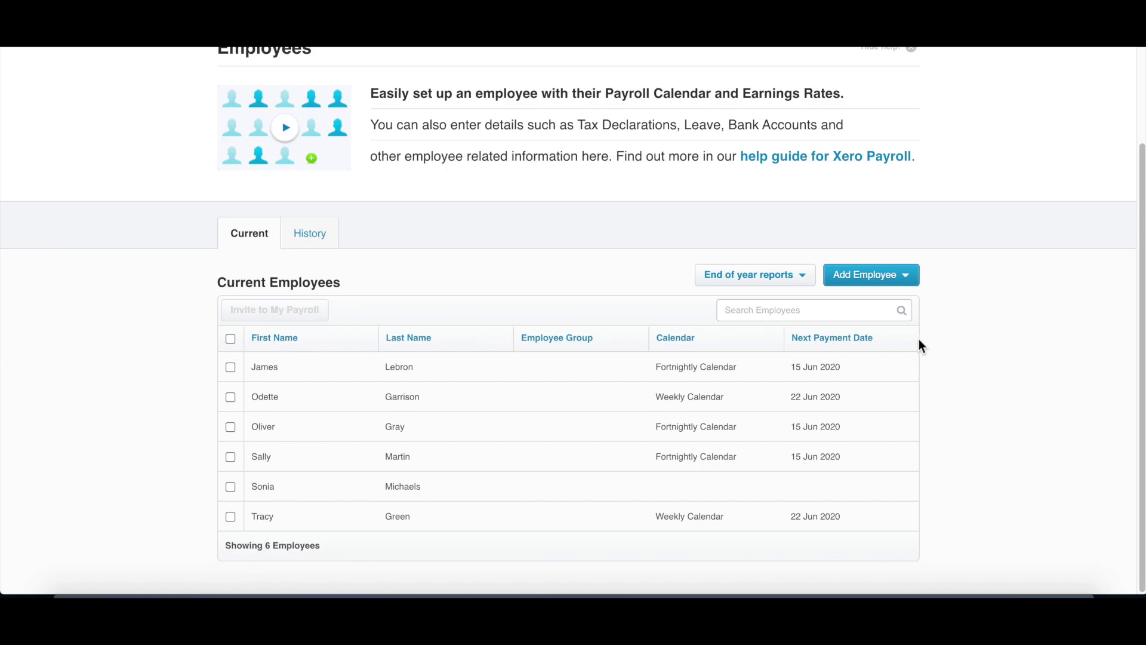
left_click(882, 280)
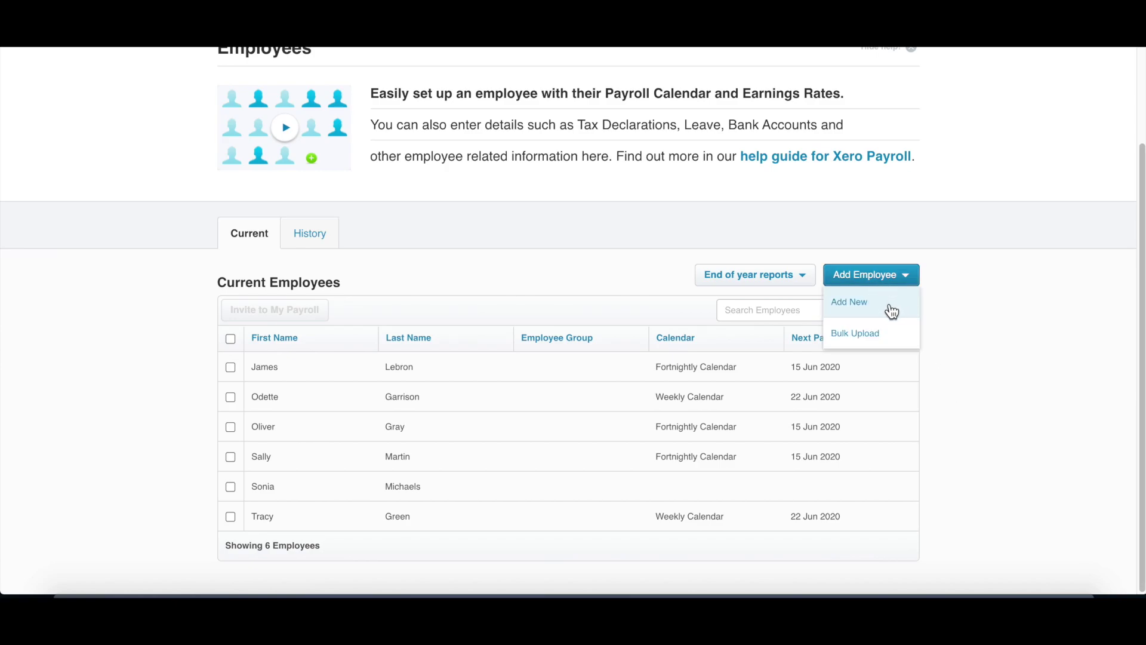
left_click(894, 310)
left_click(866, 370)
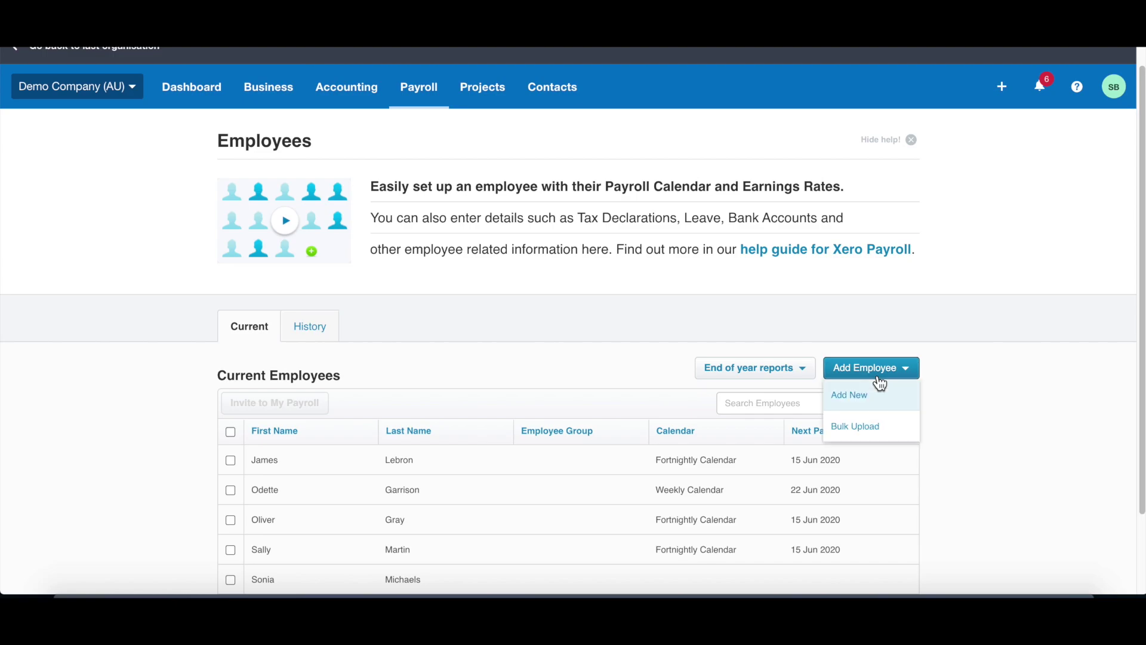
left_click(872, 396)
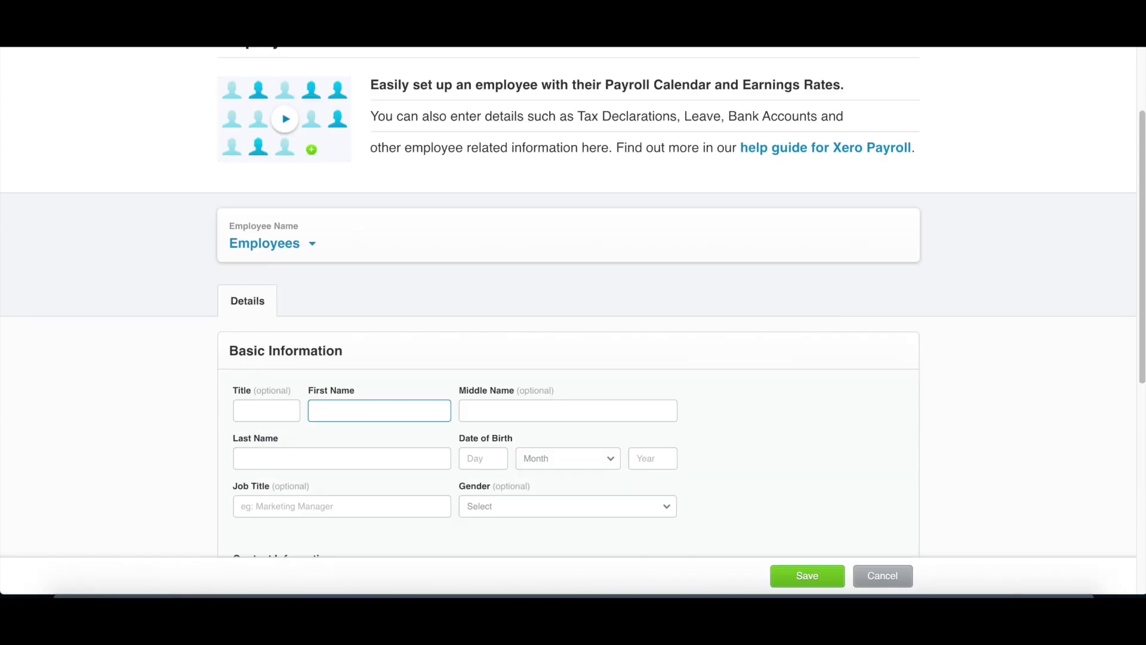
Step: Enter the employee's first and last name
type("A")
key("BackSpace")
type("ABC")
key("Tab")
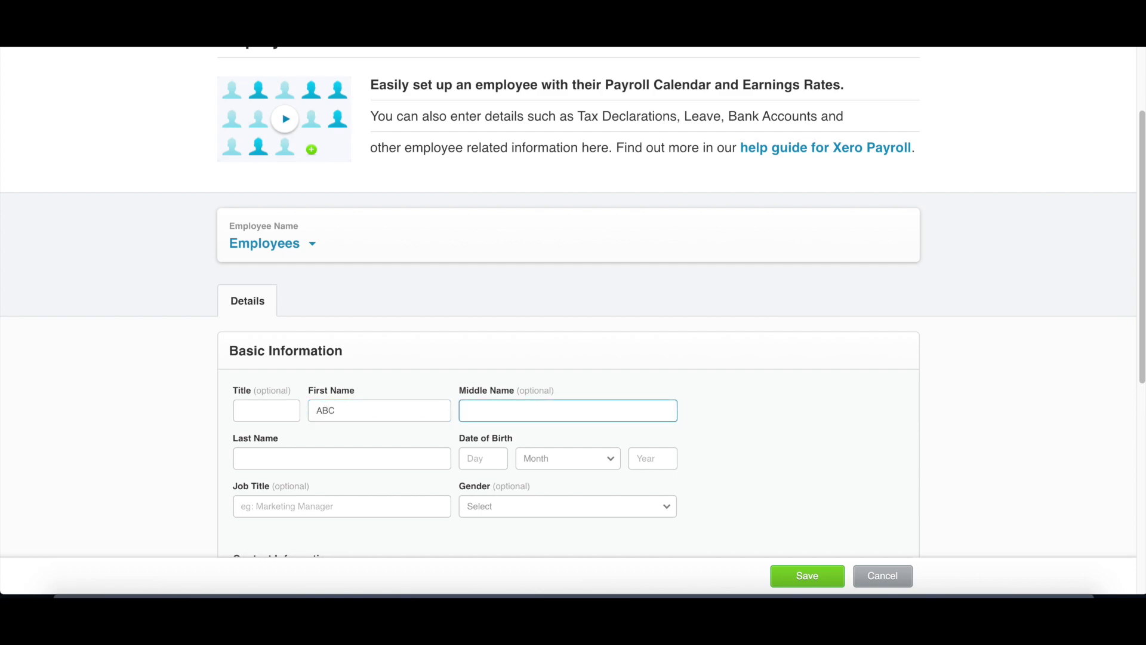
left_click(342, 458)
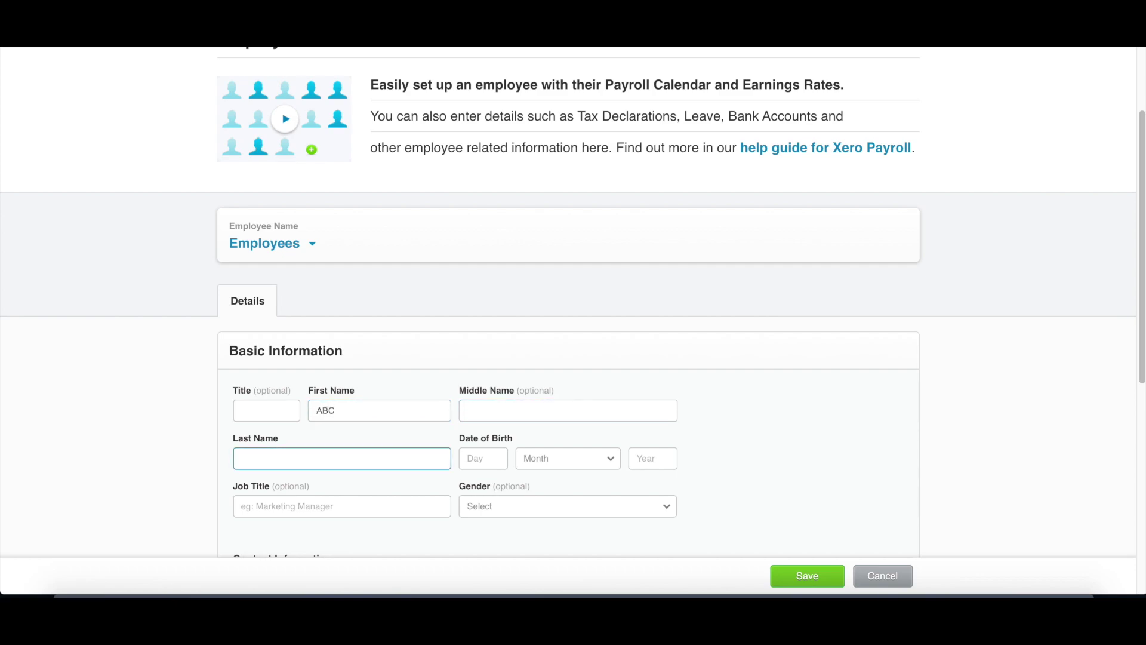
type("XYZ")
key("Tab")
Step: Set the date of birth to 1 January 2000 and gender to Male
scroll(407, 414, "down", 2)
type("1")
left_click(568, 343)
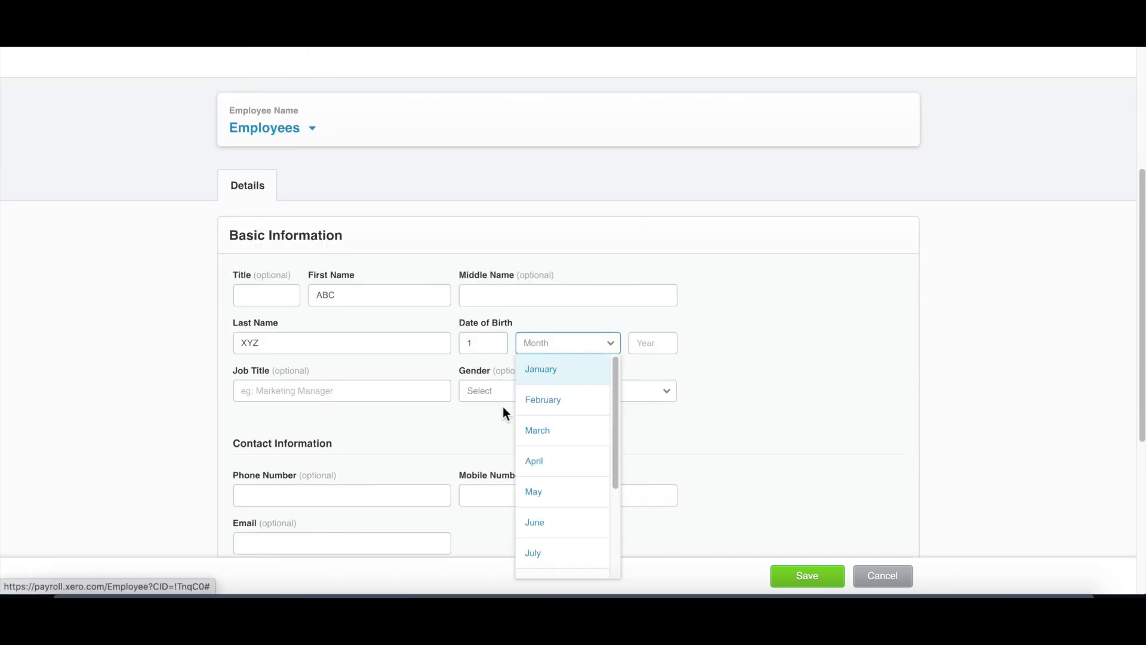
left_click(597, 368)
left_click(653, 344)
type("200")
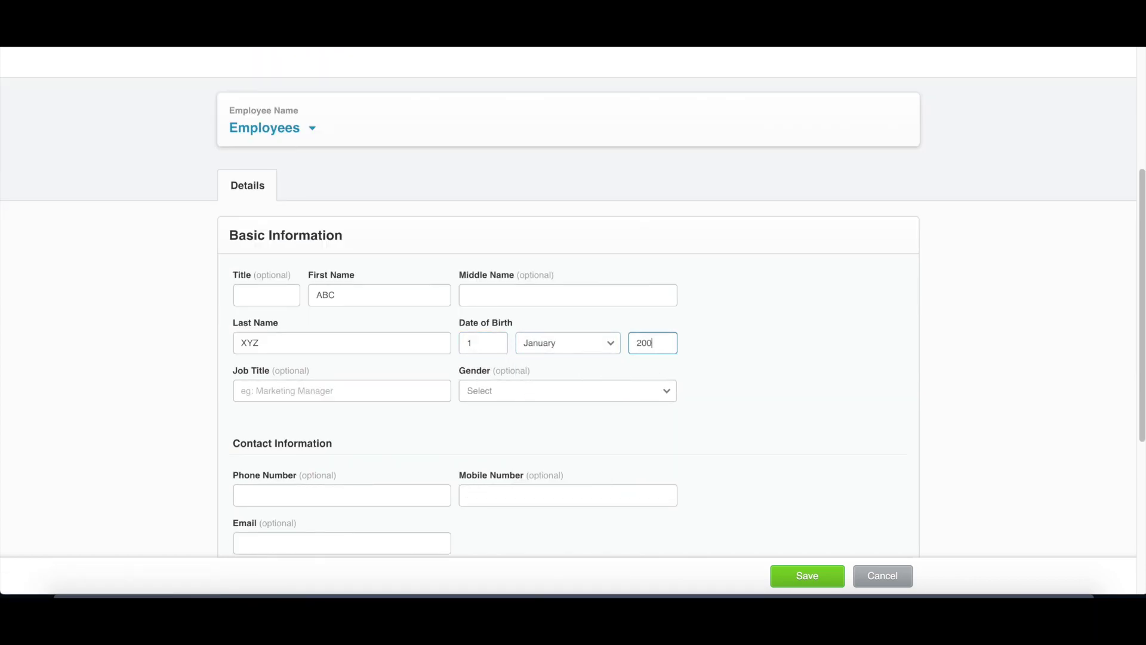
type("0")
key("Tab")
key("Tab")
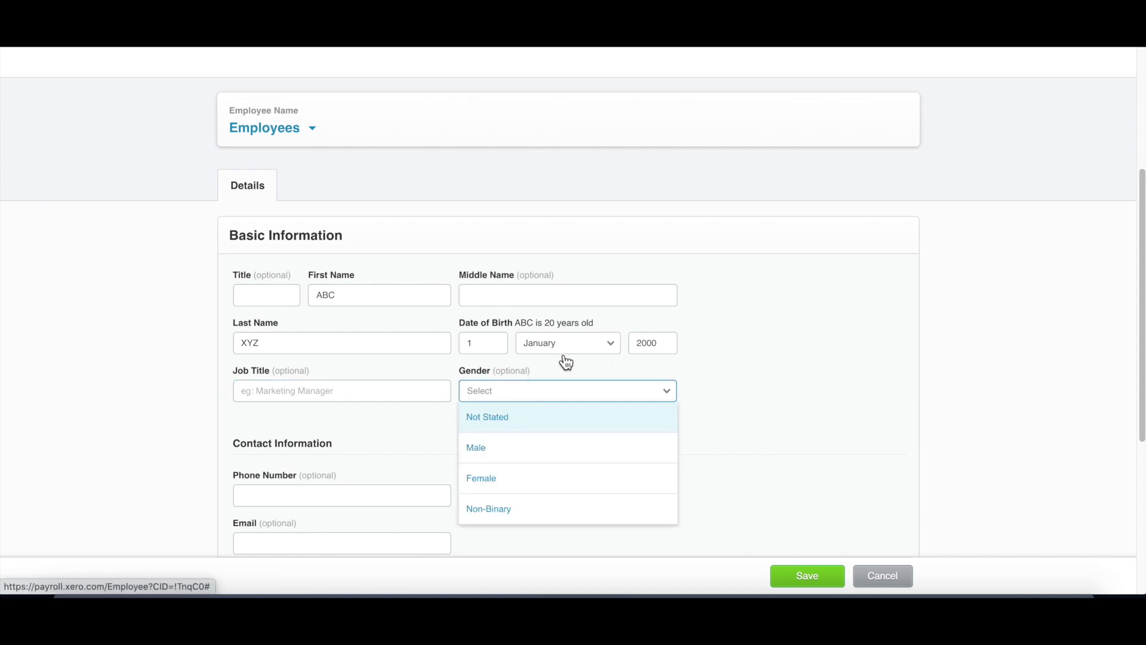
left_click(607, 447)
Step: Enter Accountant as the job title and fill in the employee's e-mail address
scroll(394, 410, "down", 3)
left_click(341, 286)
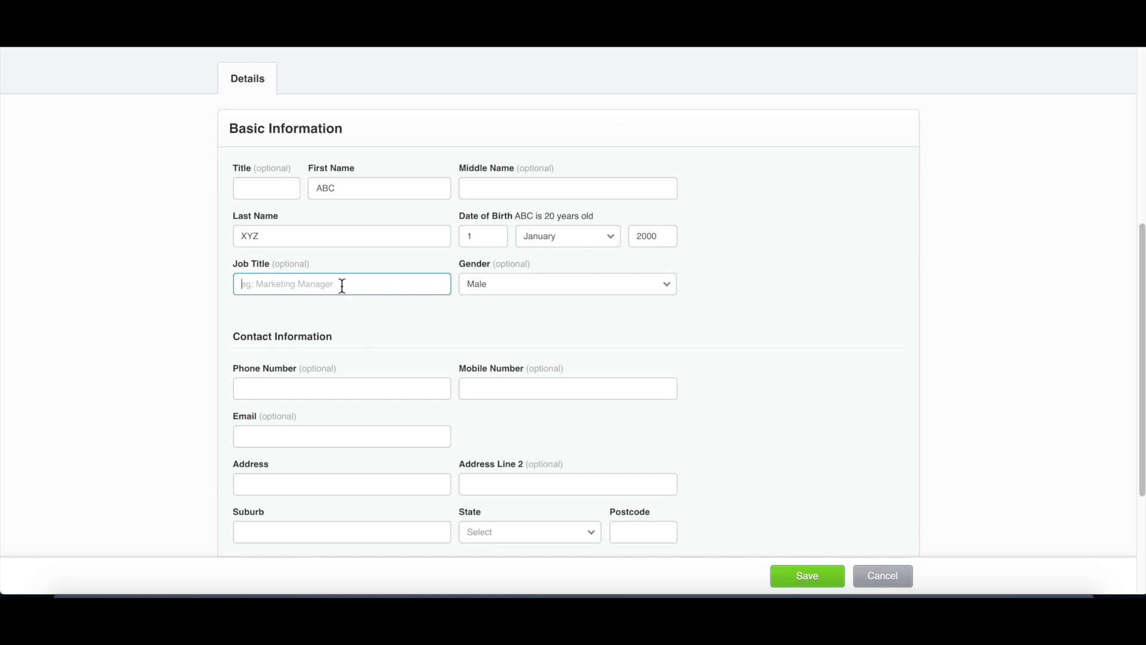
type("A")
key("BackSpace")
type("Accountant")
key("Tab")
key("Tab")
key("Tab")
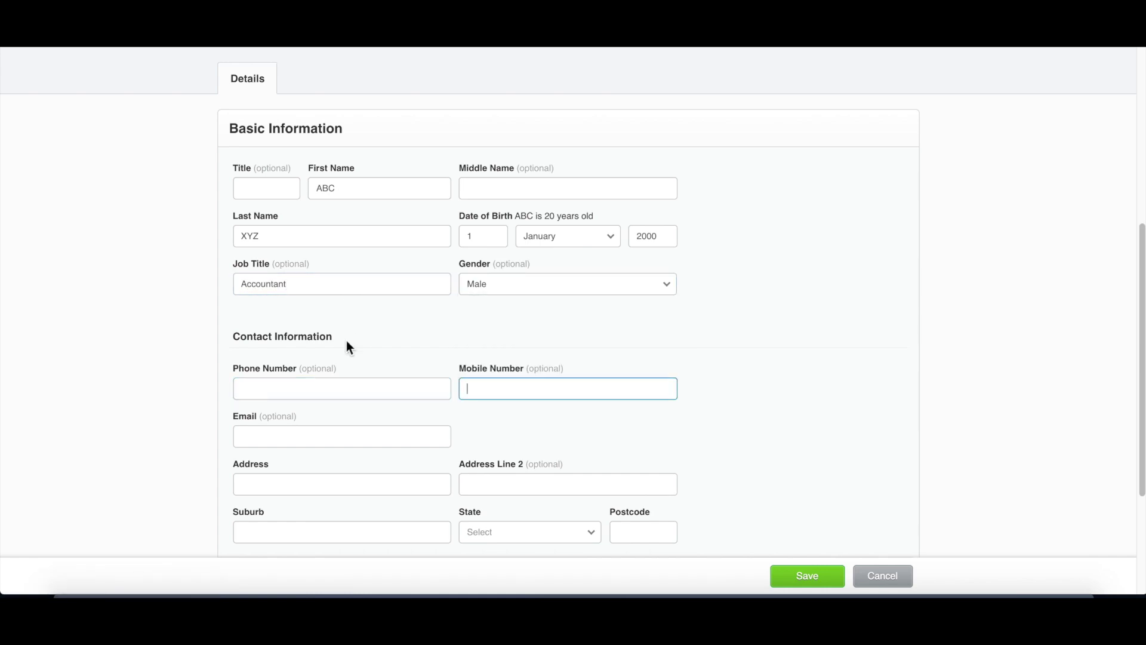
scroll(346, 343, "down", 1)
left_click(315, 409)
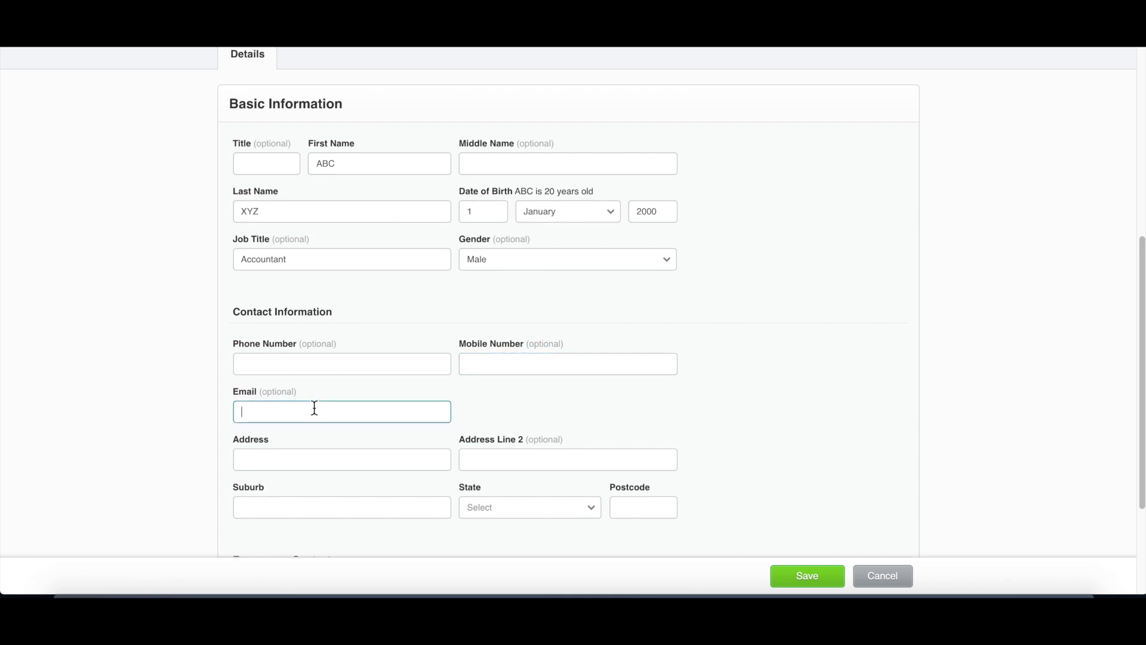
key("Tab")
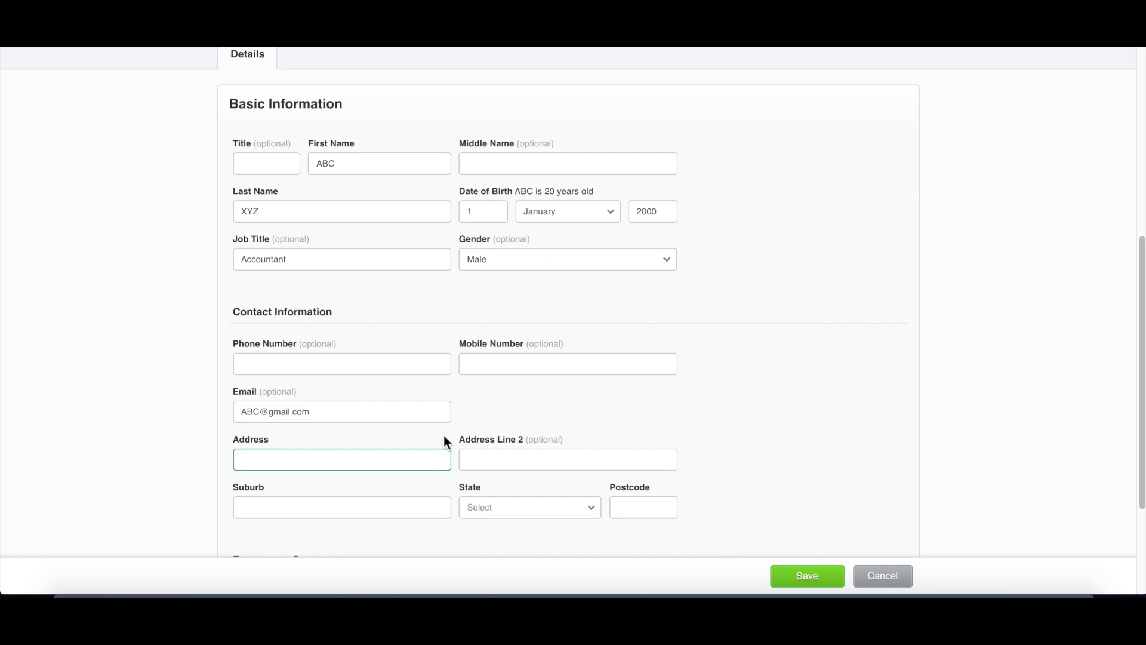
scroll(436, 427, "down", 2)
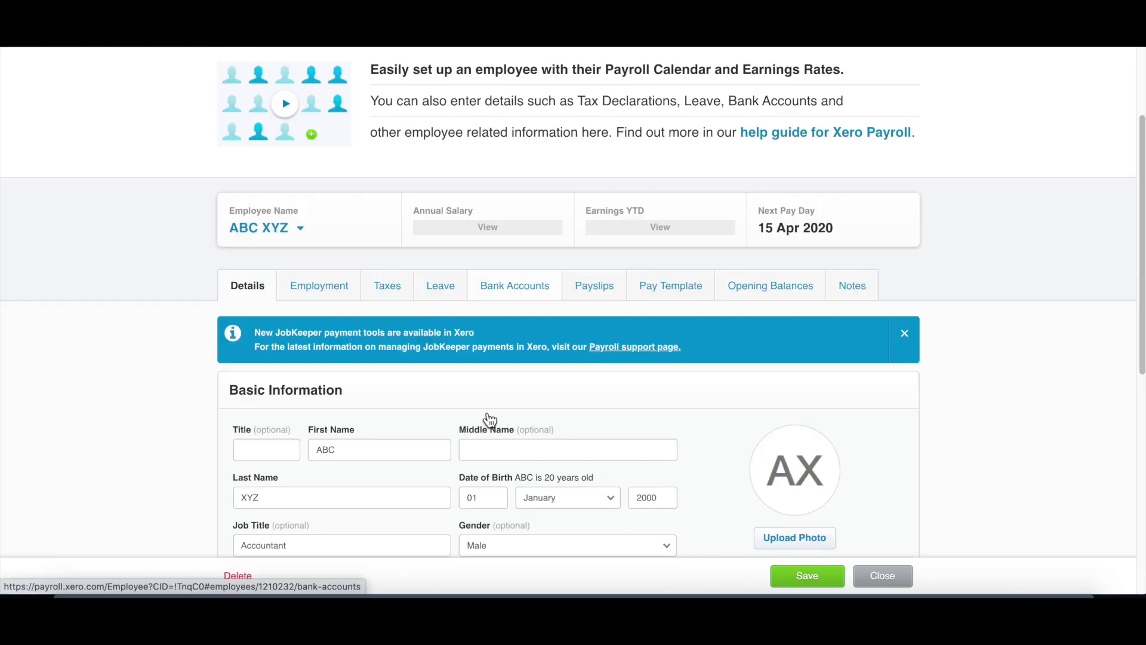
Step: Scroll through the saved employee profile and go to its Employment tab
scroll(487, 410, "down", 6)
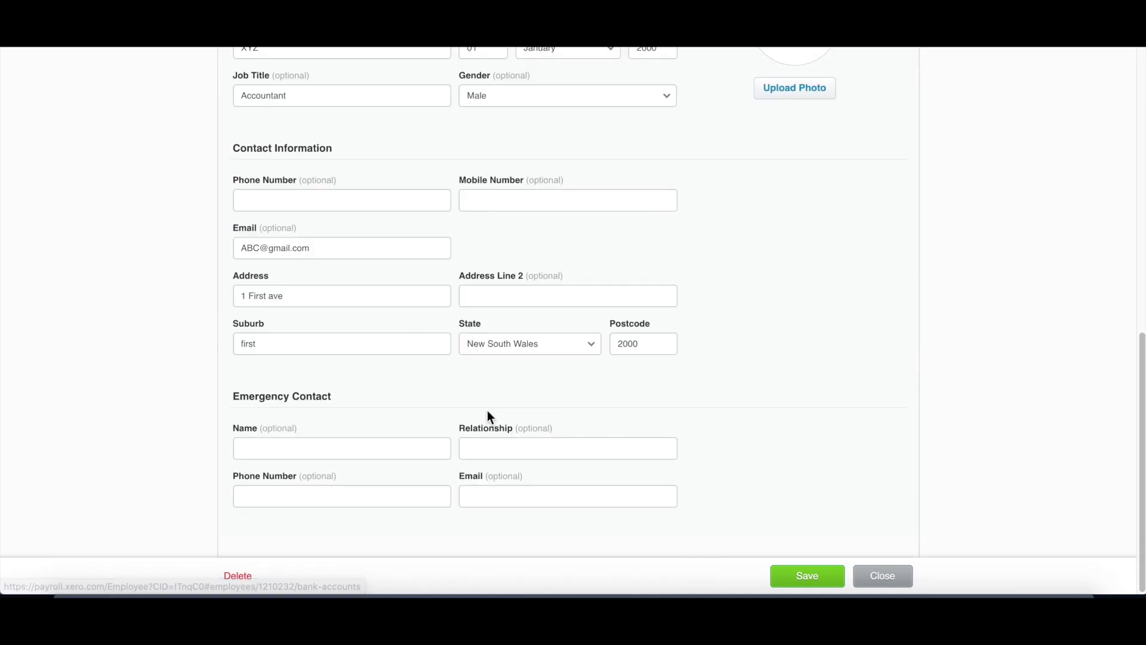
scroll(503, 412, "up", 4)
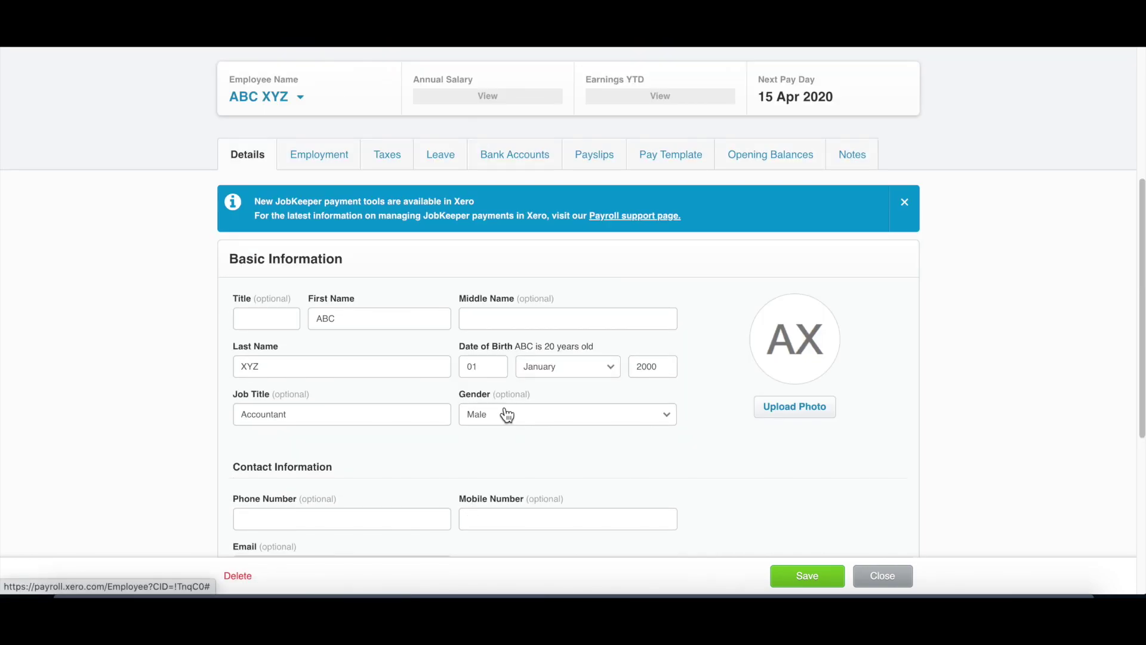
scroll(468, 402, "down", 4)
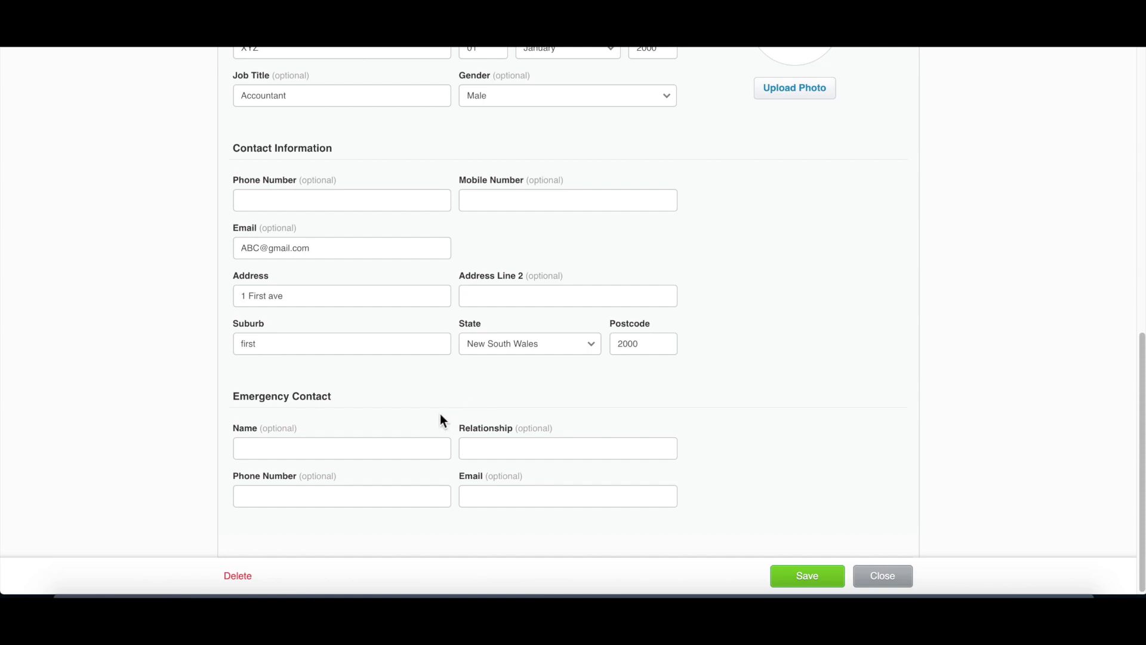
scroll(440, 415, "up", 9)
scroll(346, 437, "down", 5)
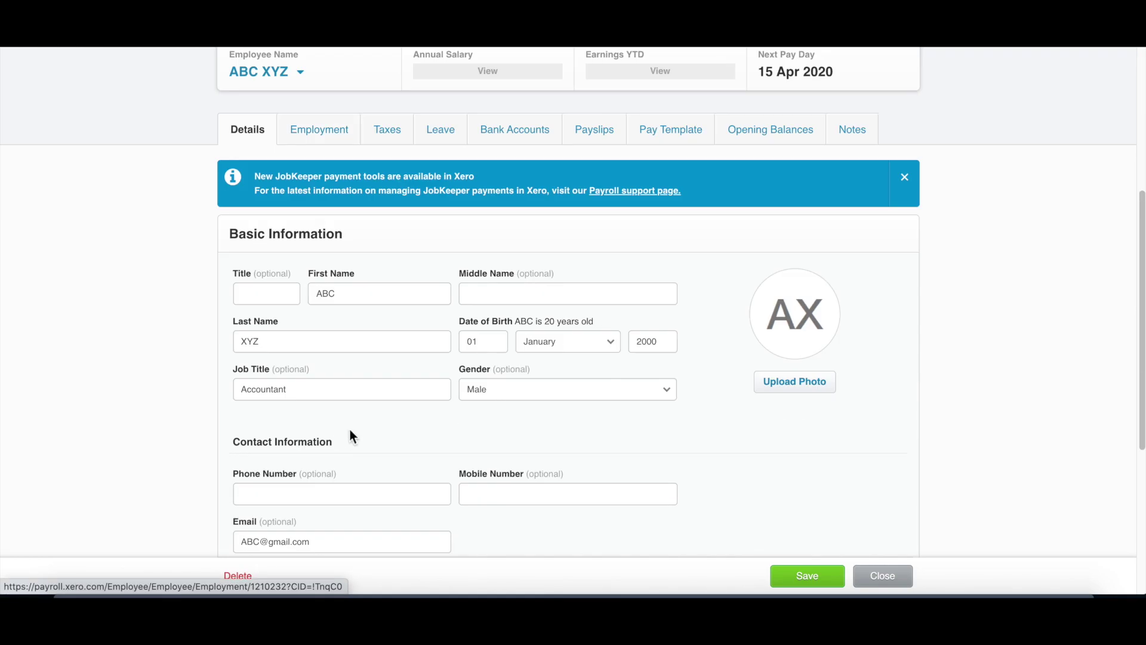
scroll(350, 434, "up", 5)
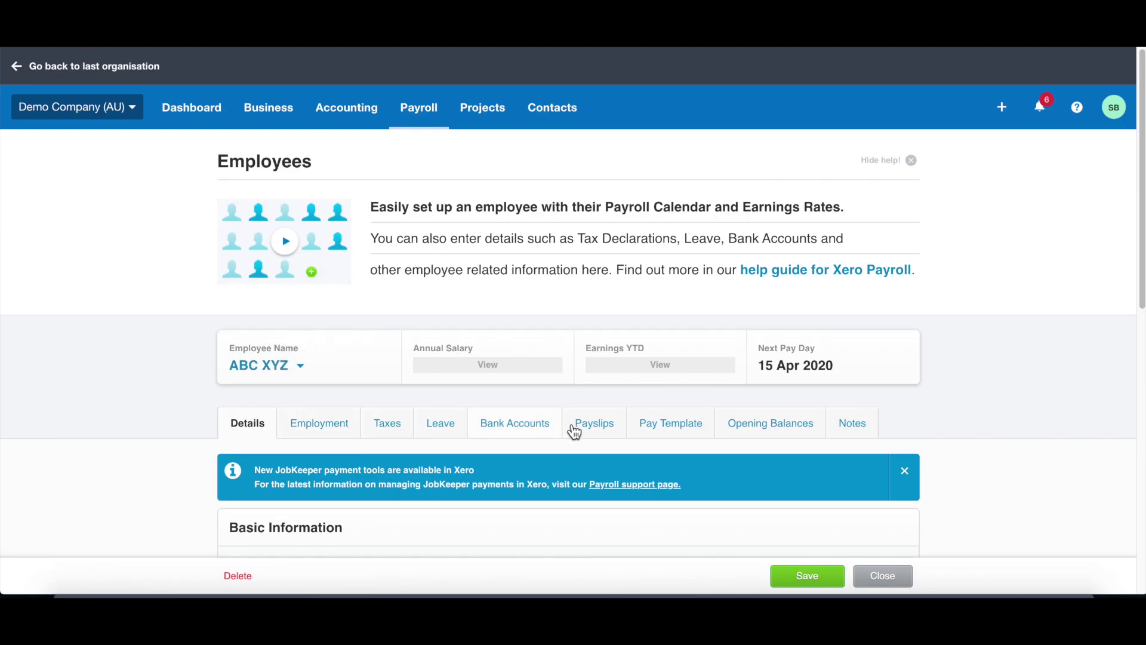
scroll(836, 437, "down", 1)
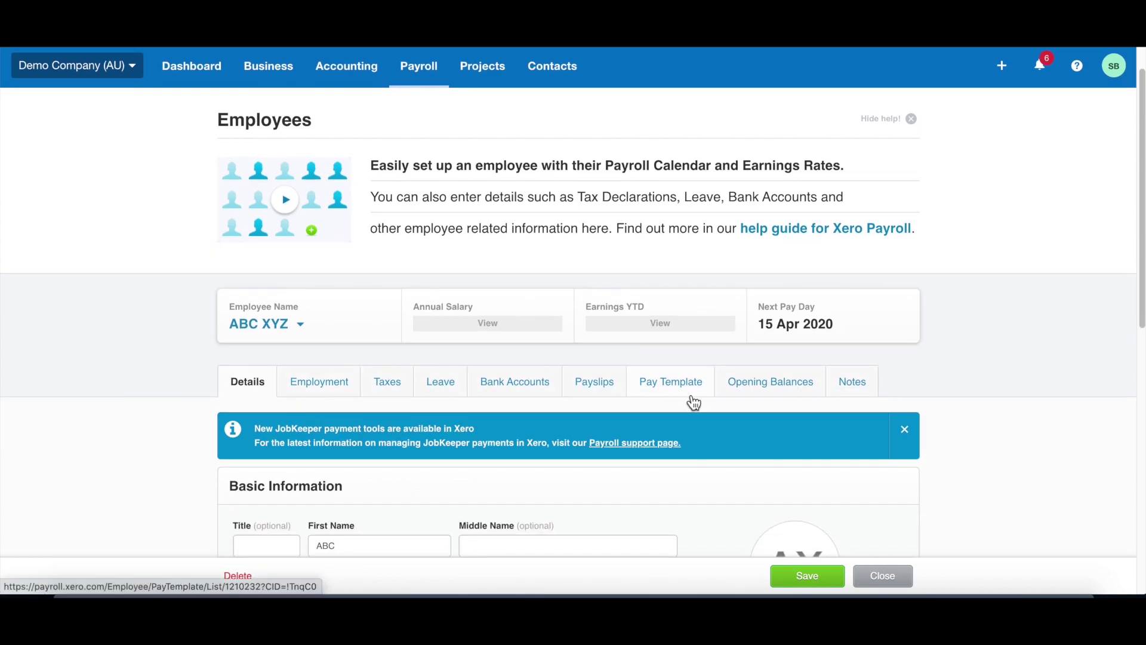
scroll(330, 421, "down", 1)
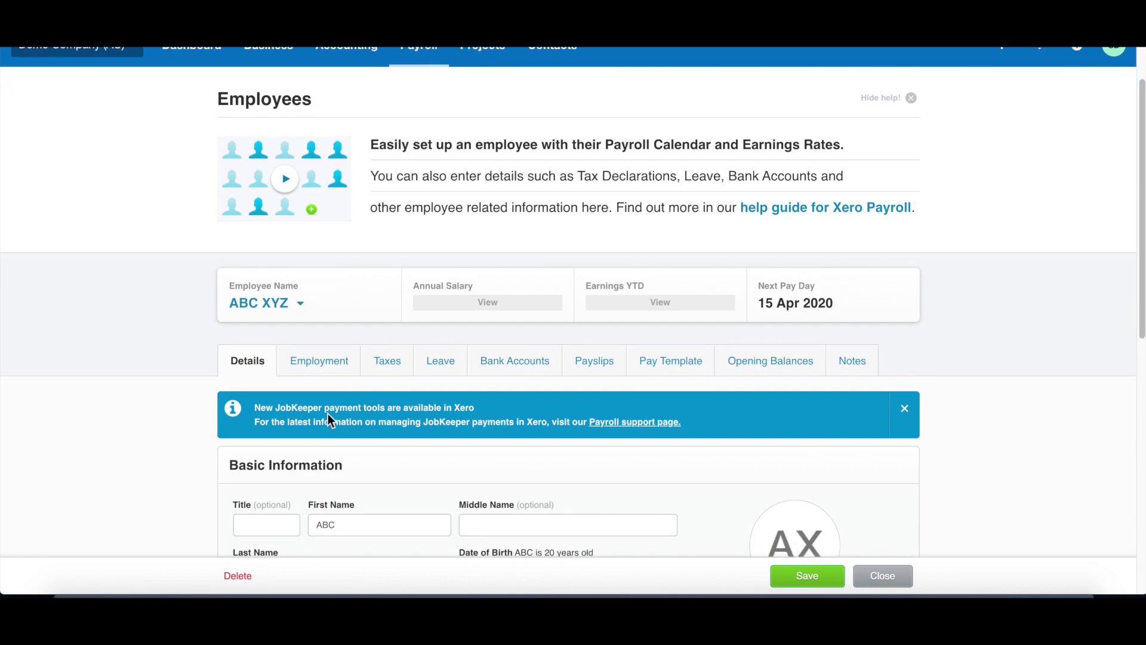
left_click(317, 367)
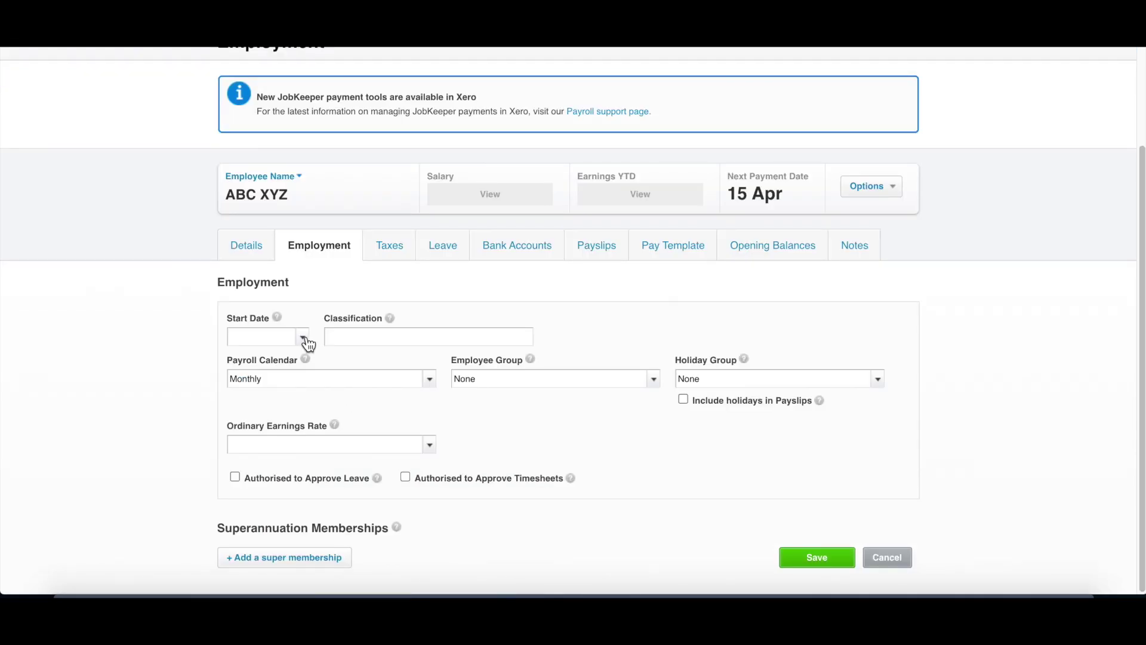
Step: Set start date 01 Apr 2020, Monthly payroll calendar, and Ordinary Hours earnings rate
left_click(303, 338)
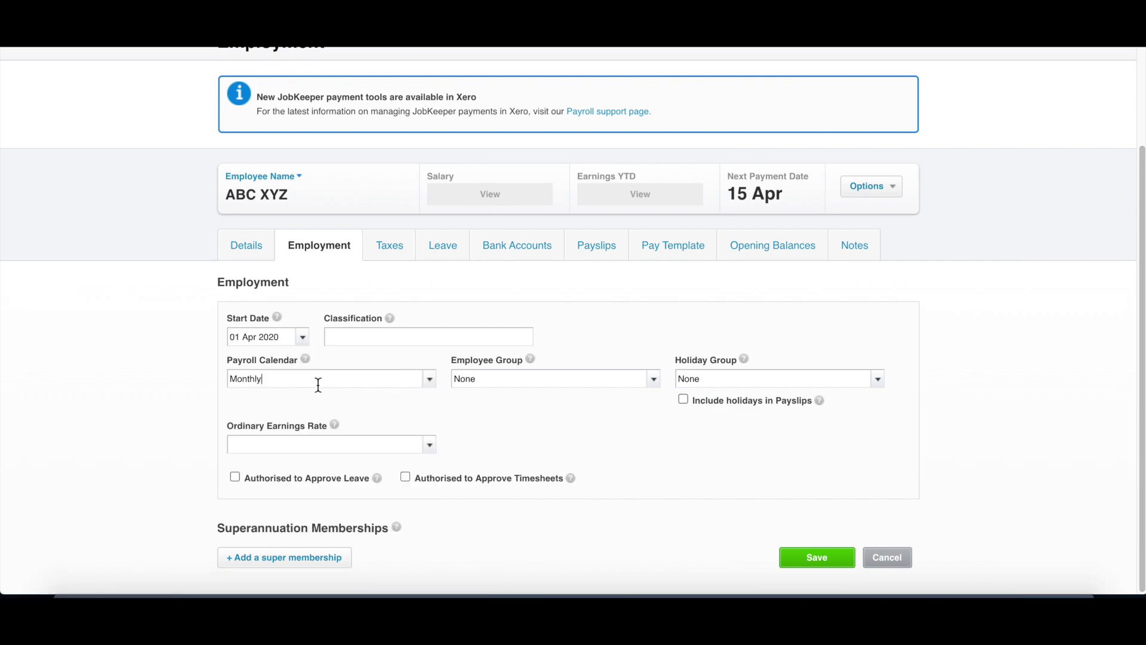
left_click_drag(317, 379, 251, 379)
left_click(429, 379)
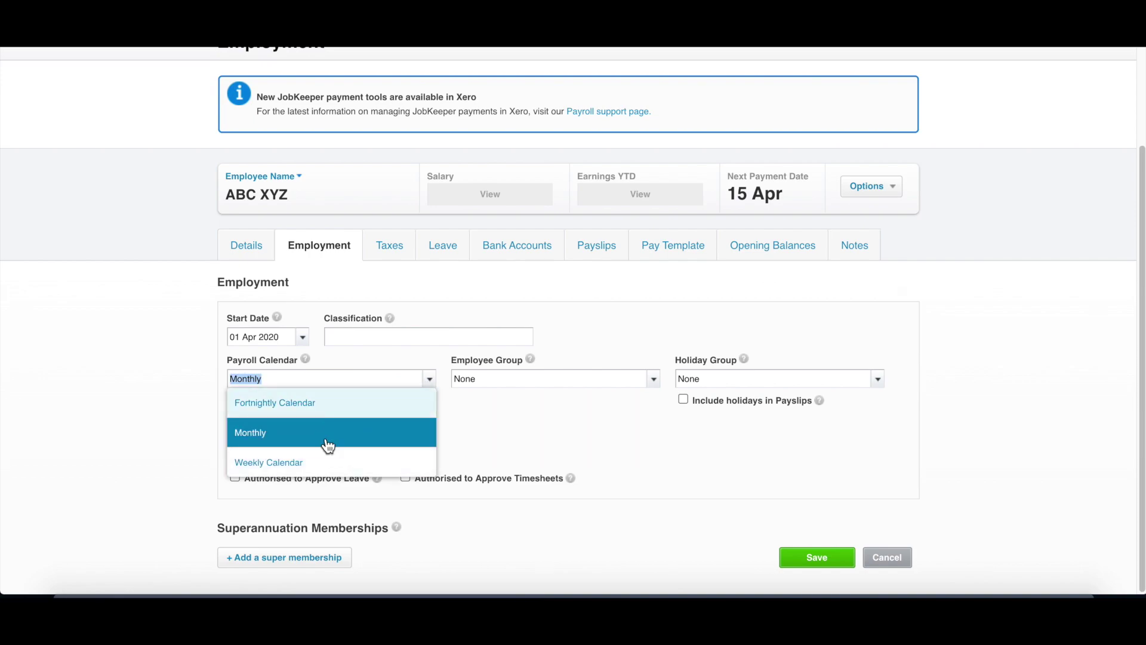
left_click(357, 434)
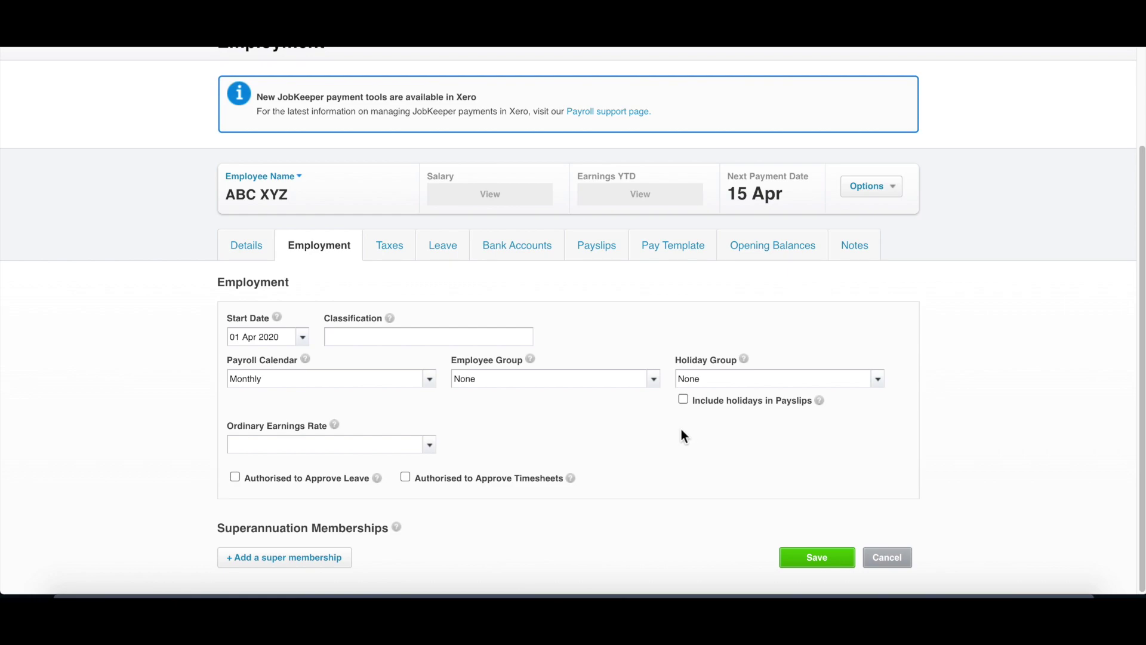
left_click(430, 446)
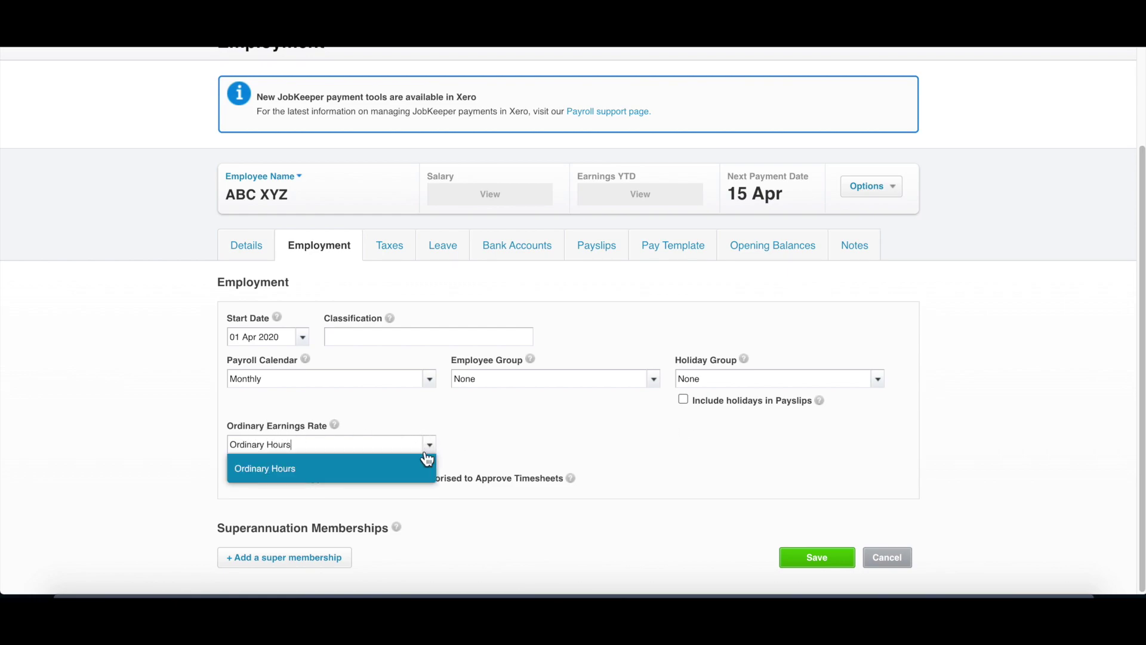
left_click(445, 460)
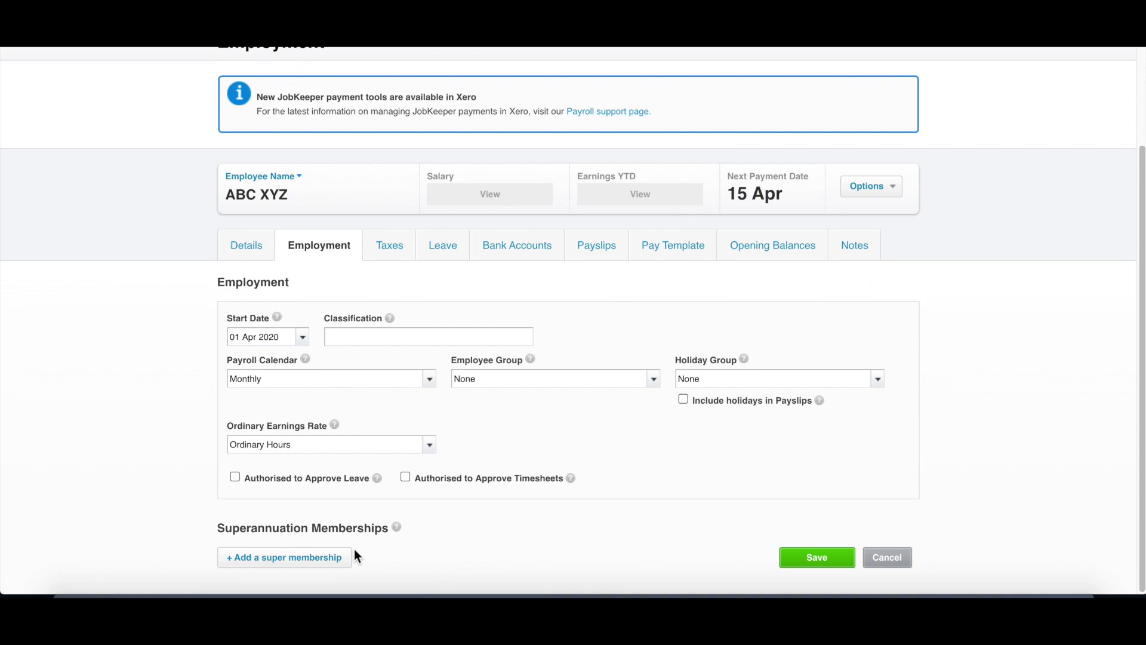
Step: Add an AustralianSuper - USI super membership with the employee's member number
left_click(327, 558)
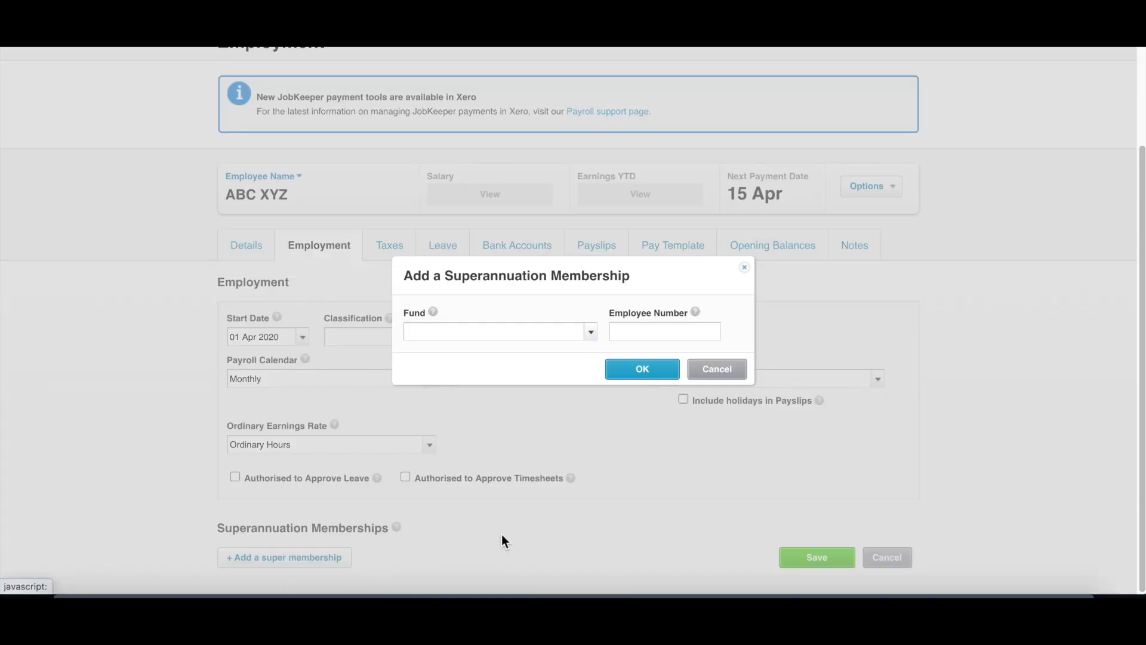
left_click(591, 332)
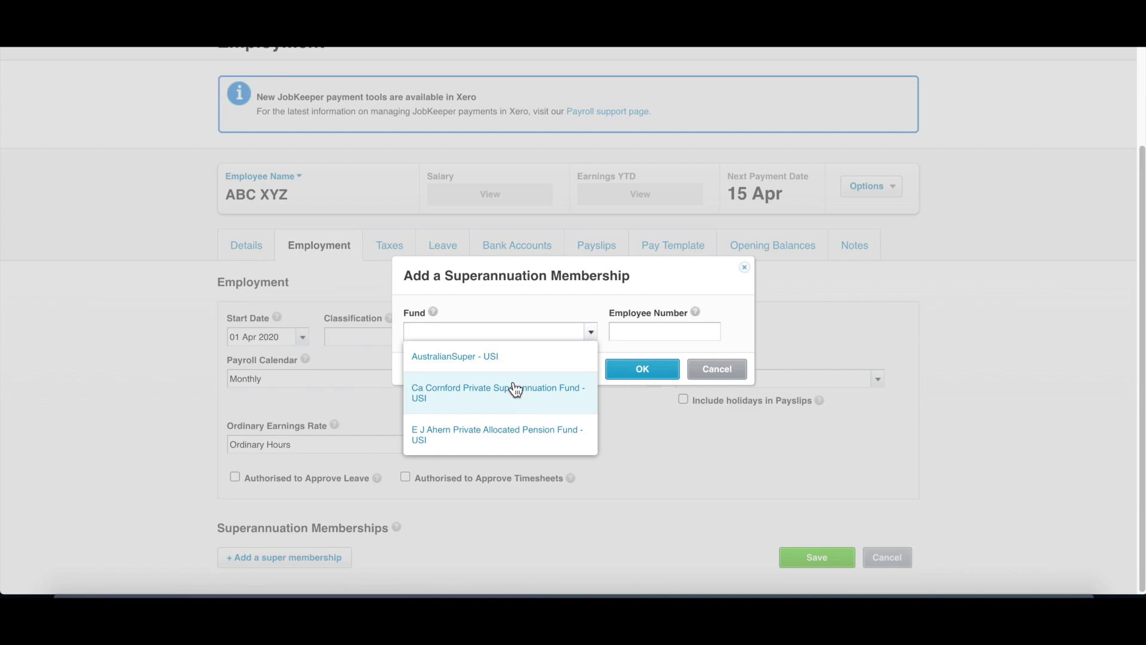
left_click(529, 358)
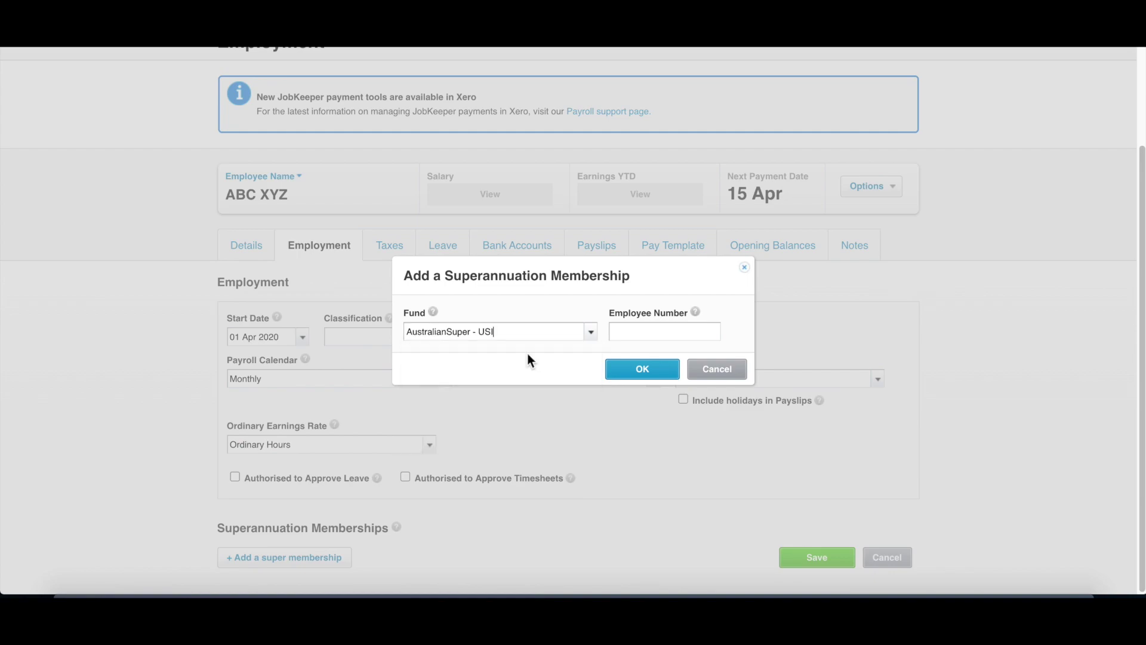
left_click(655, 334)
type("12313213123")
left_click(644, 374)
Step: Stay on the page at the Leave site prompt to keep the unsaved membership
scroll(536, 415, "down", 1)
scroll(534, 434, "up", 3)
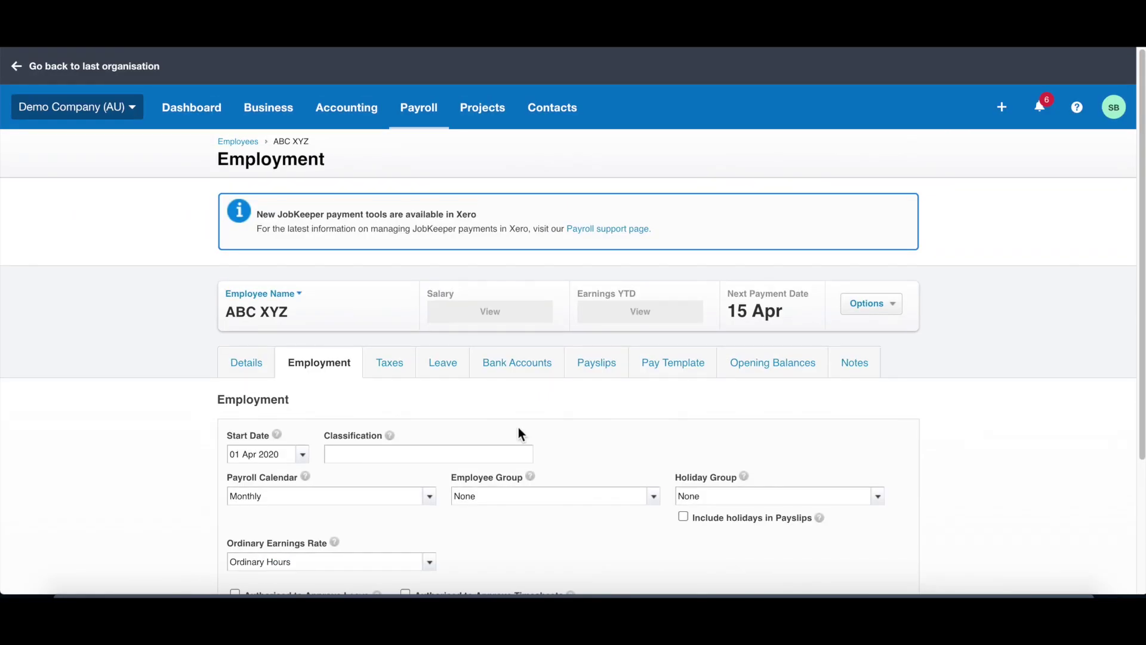
left_click(389, 362)
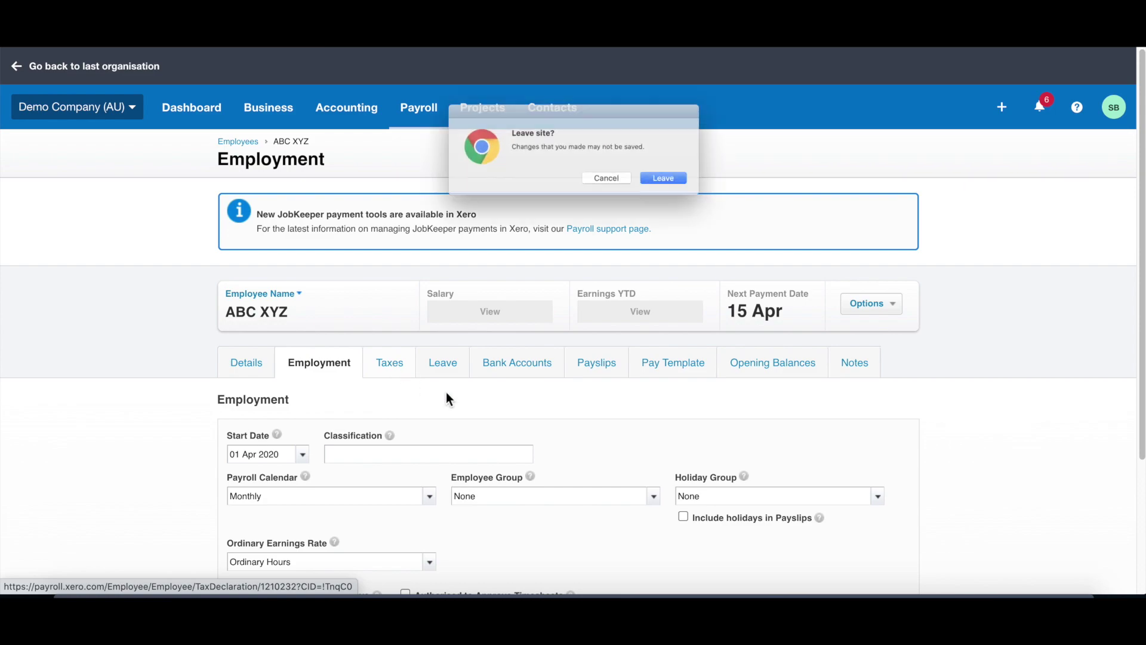
left_click(611, 189)
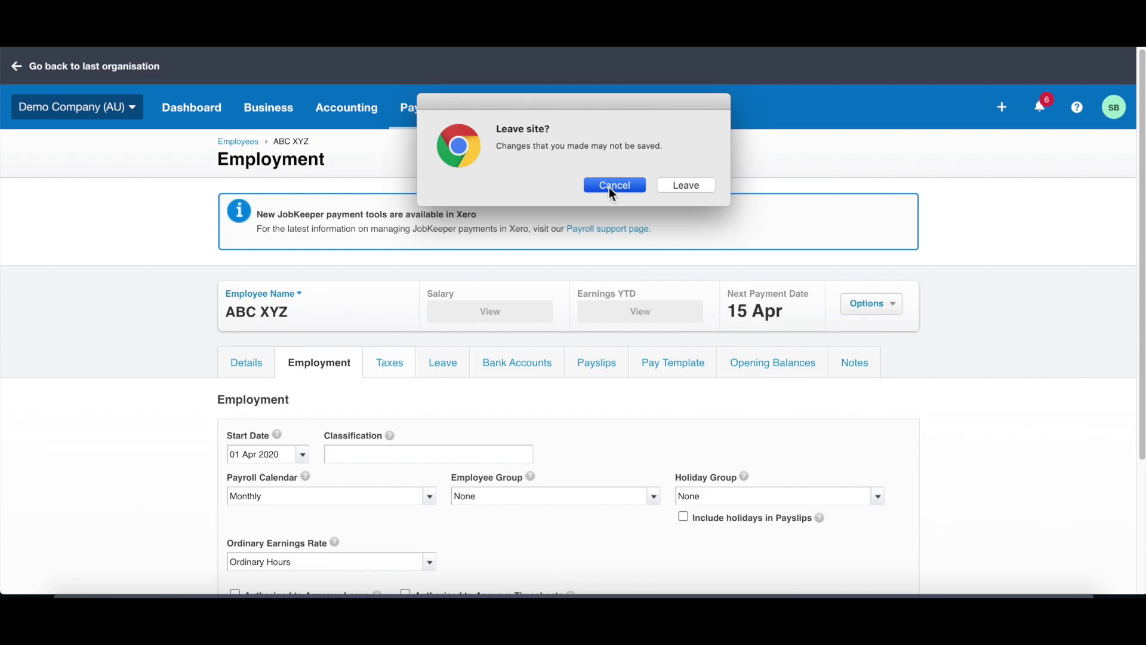
scroll(581, 417, "down", 3)
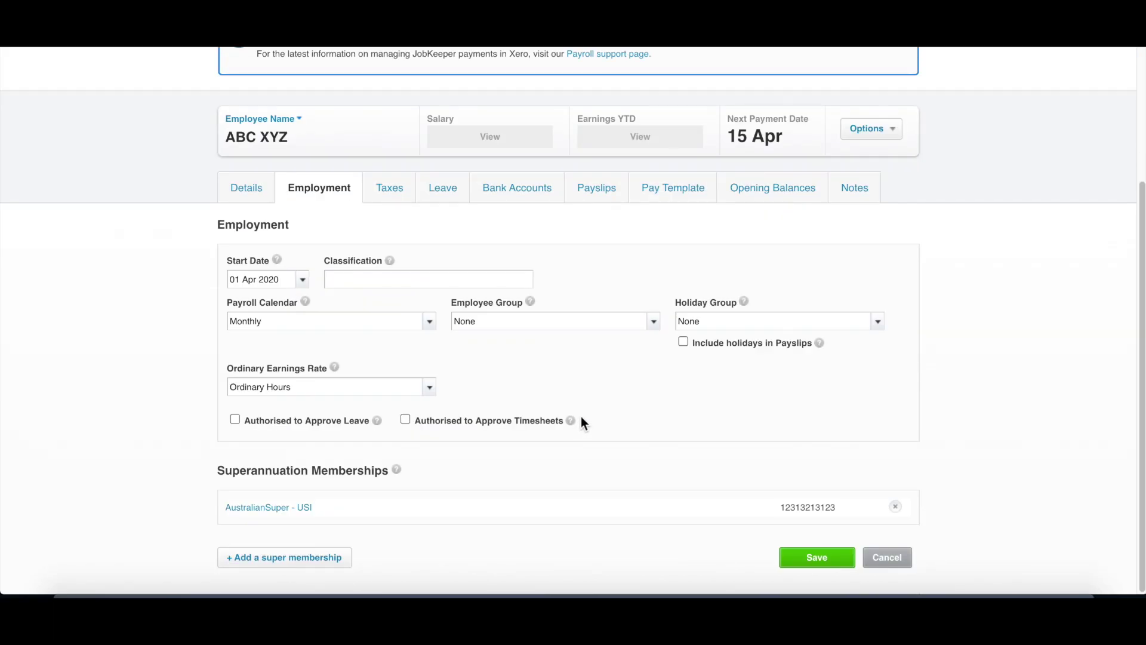
Step: Save the employment details and enter the employee's tax file number
left_click(807, 564)
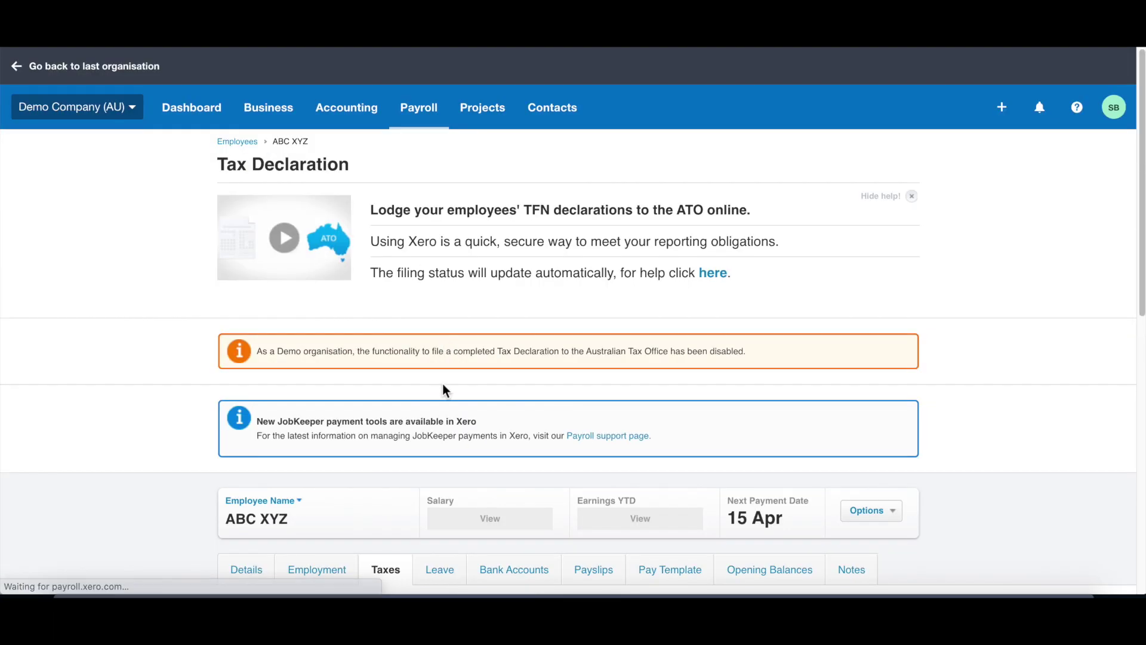
scroll(442, 384, "down", 5)
left_click(421, 381)
type("123-456-789")
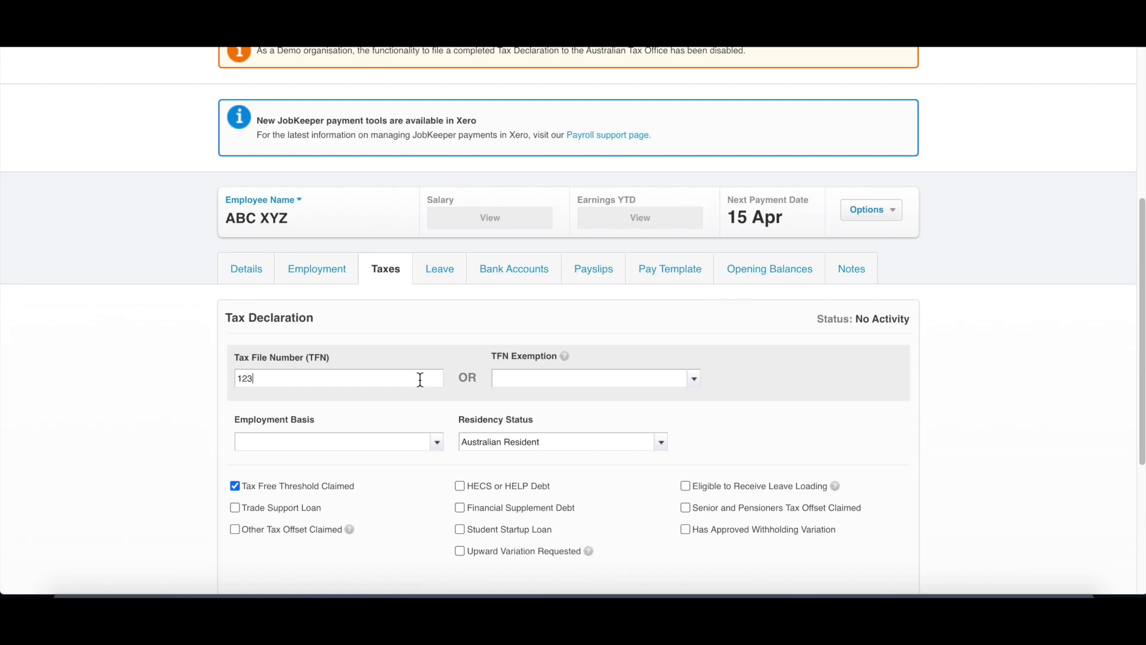
key("Tab")
scroll(418, 352, "down", 2)
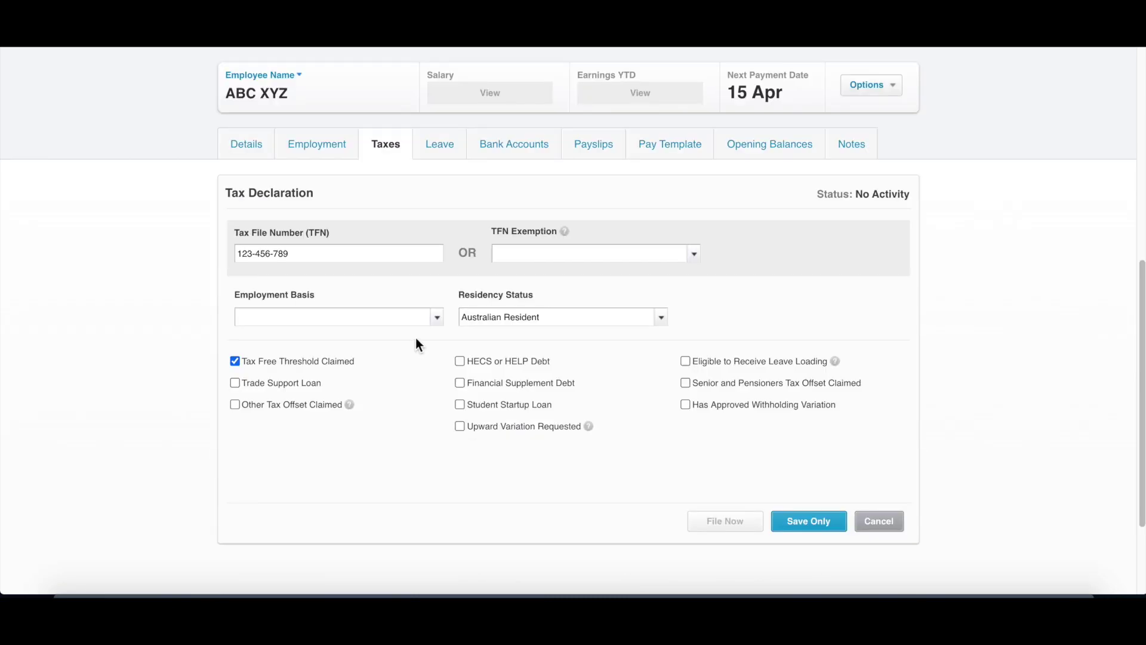
Step: Set employment basis to Full-time employment with residency status Australian Resident
left_click(436, 321)
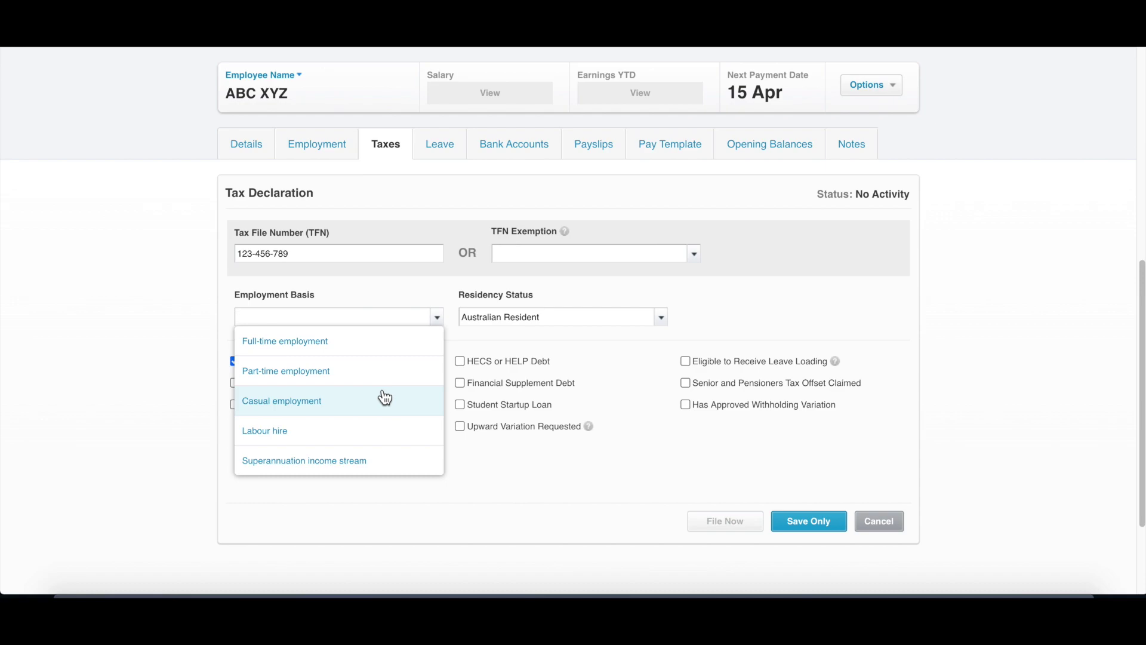
left_click(377, 347)
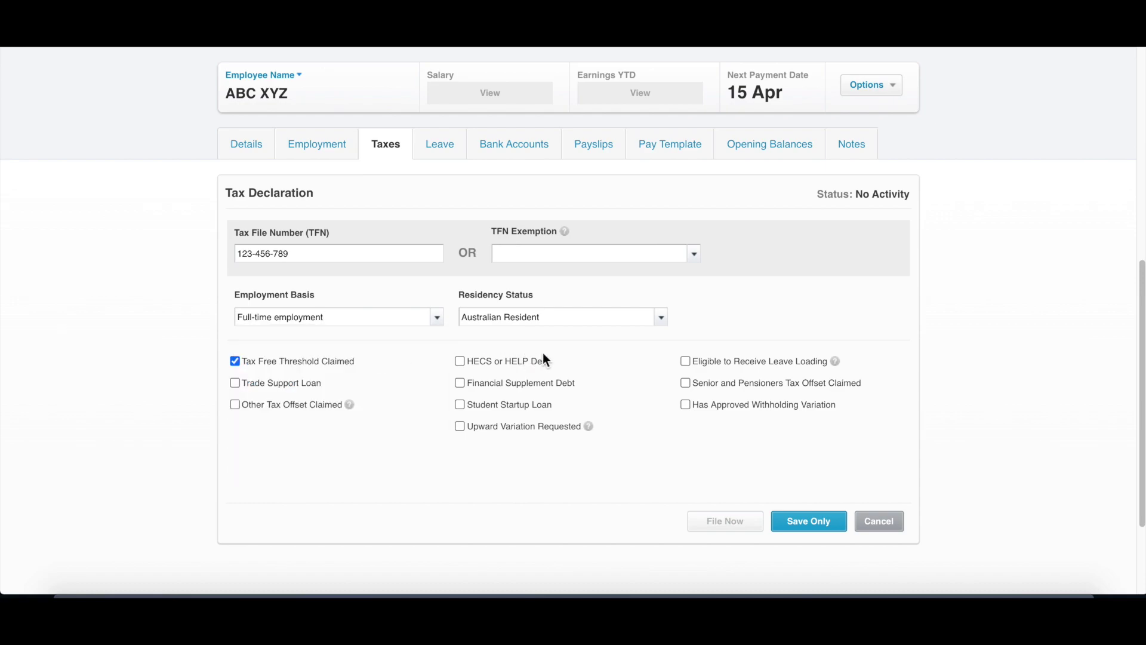
left_click(661, 318)
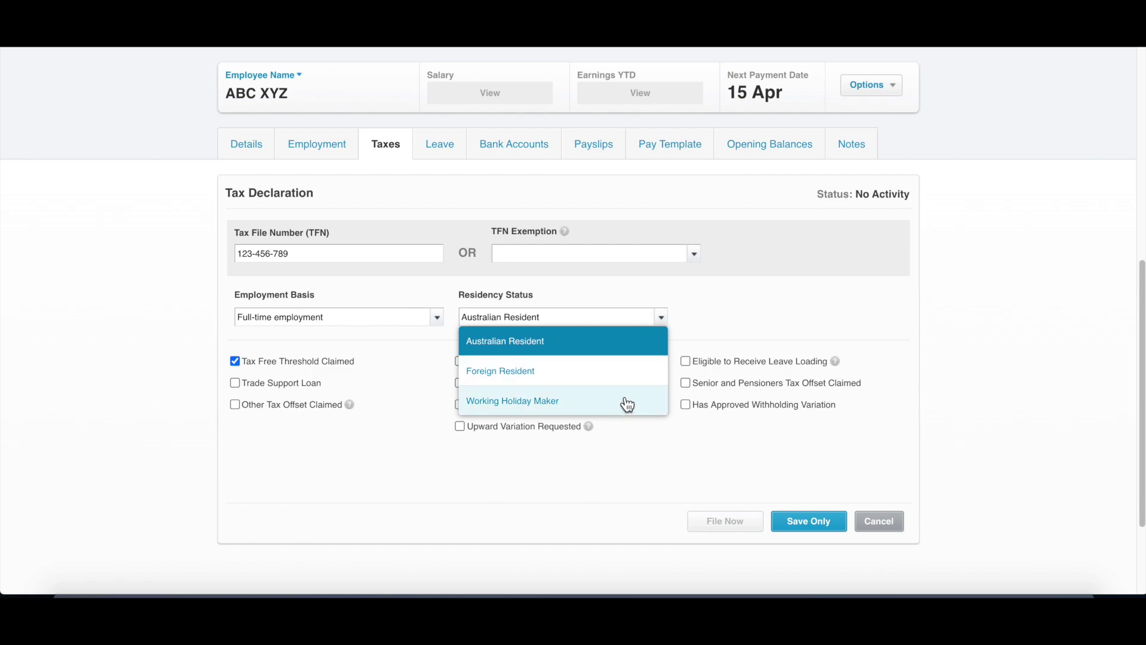
left_click(706, 325)
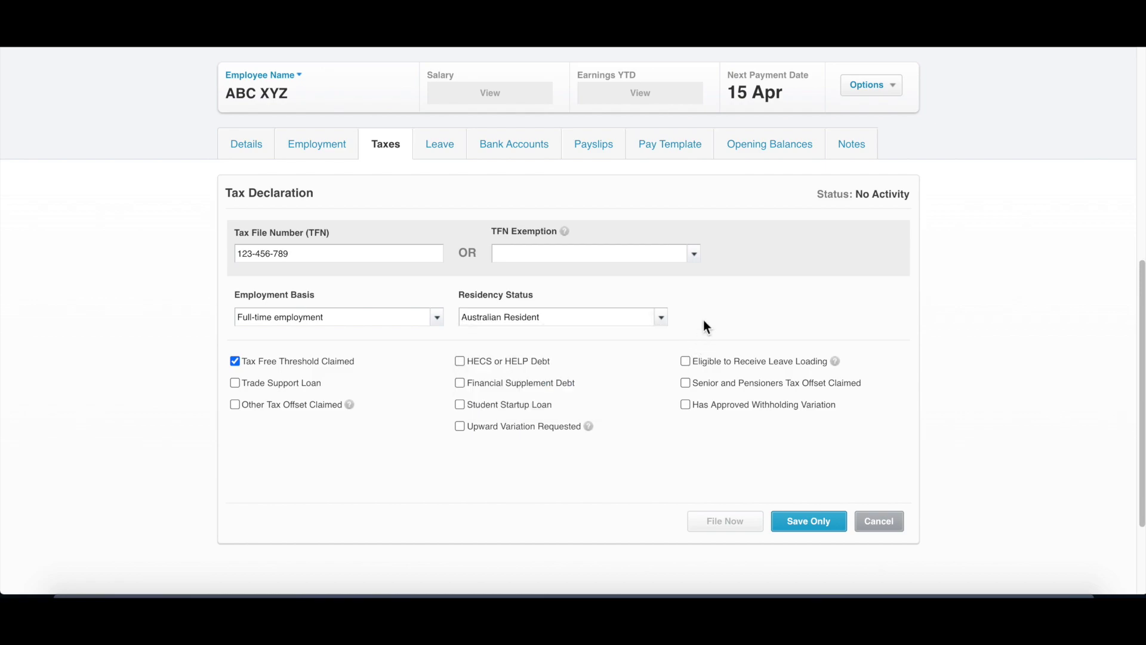
left_click(662, 318)
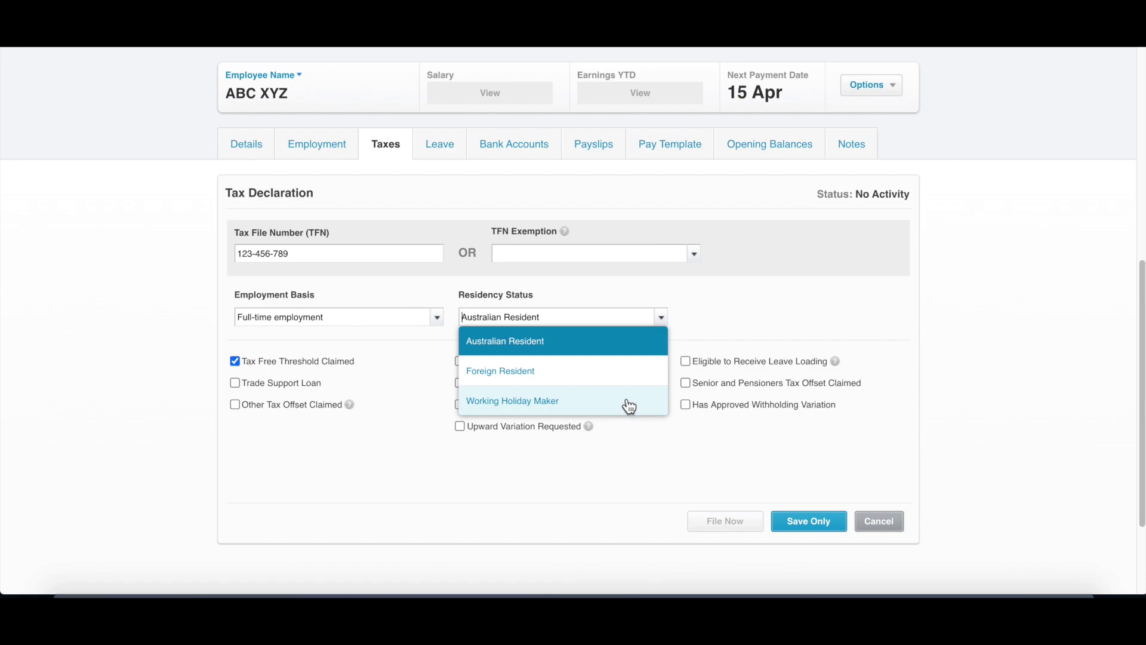
left_click(743, 325)
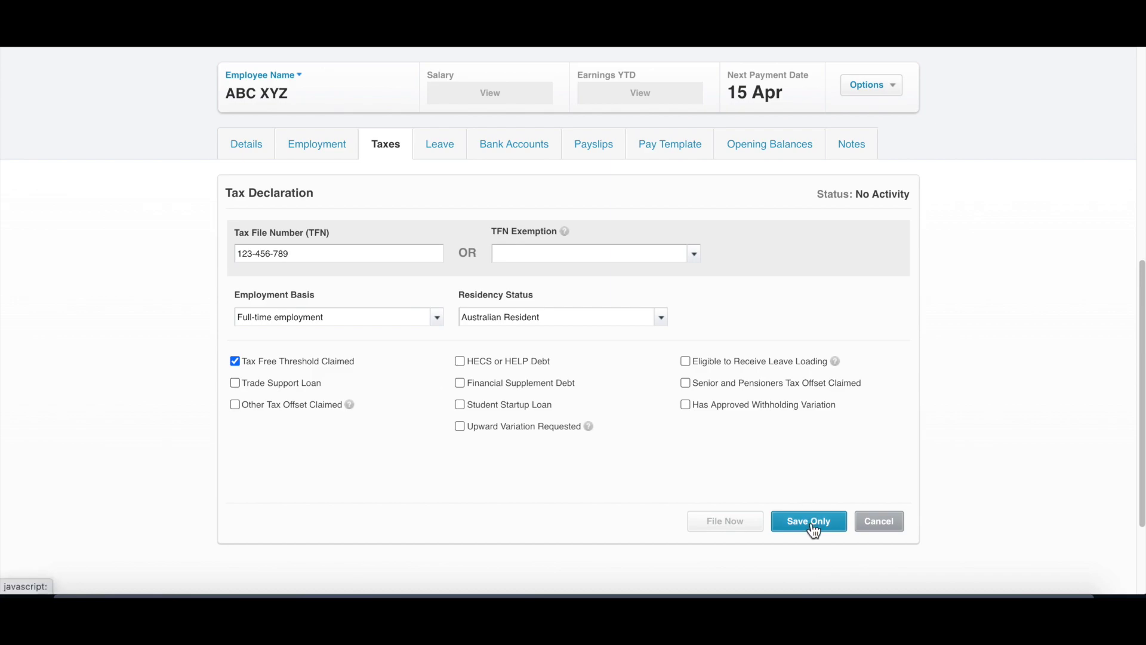
scroll(801, 424, "down", 2)
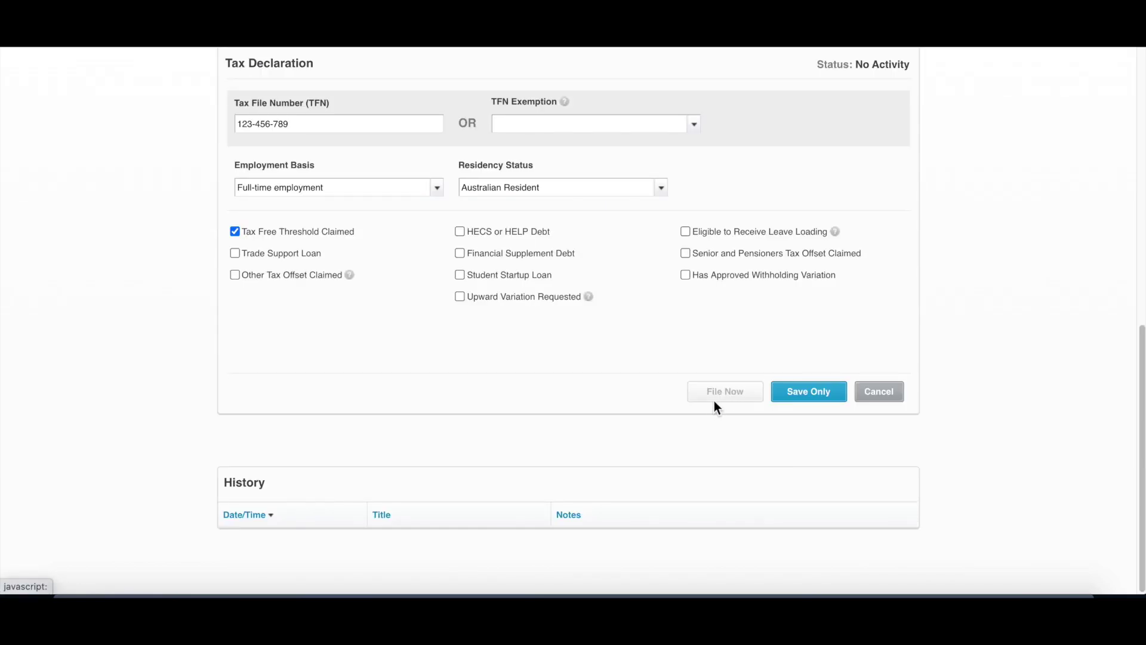
scroll(714, 400, "up", 1)
scroll(715, 396, "up", 2)
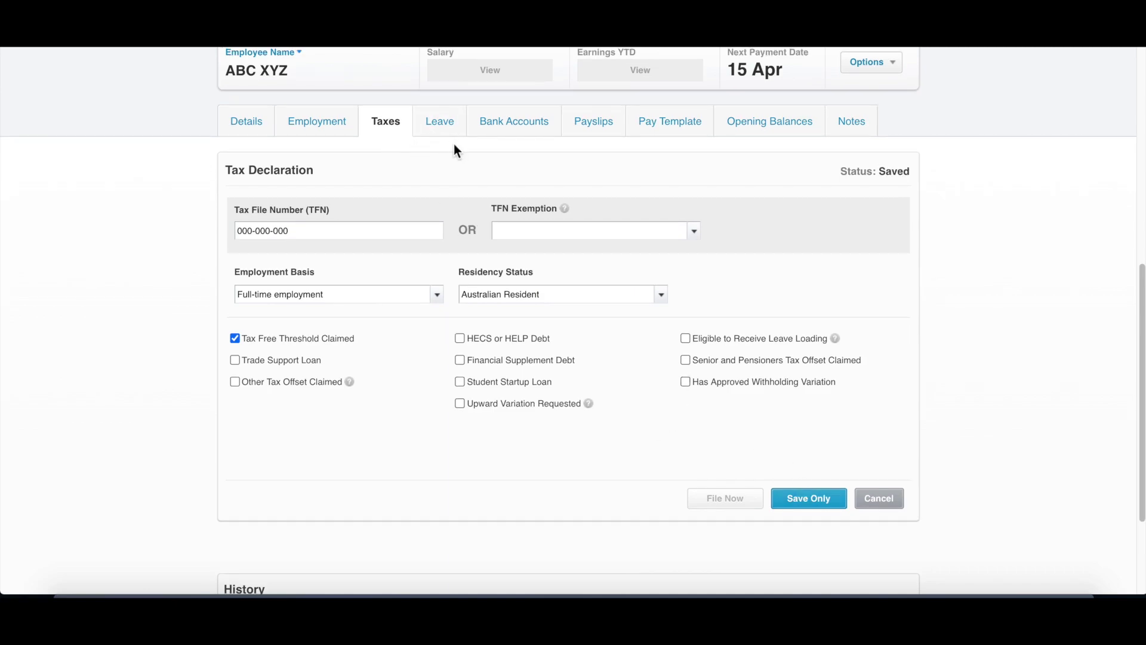
Step: Assign the default Annual and Personal/Carer's leave types, then view the Bank Accounts form
left_click(435, 124)
left_click(719, 242)
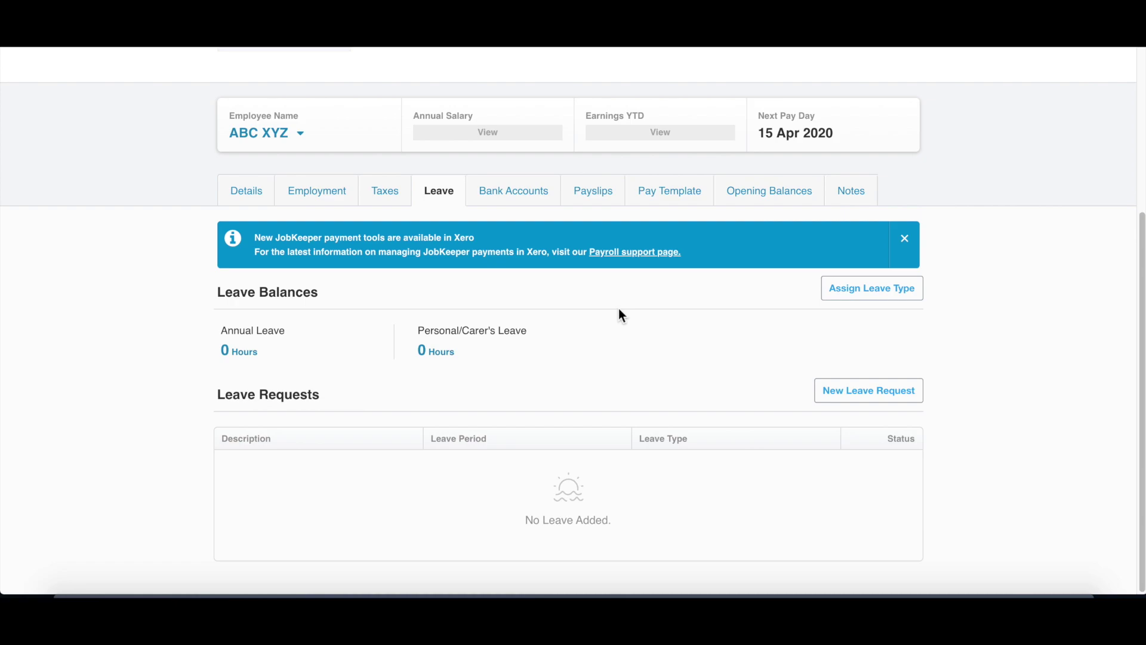
left_click(512, 192)
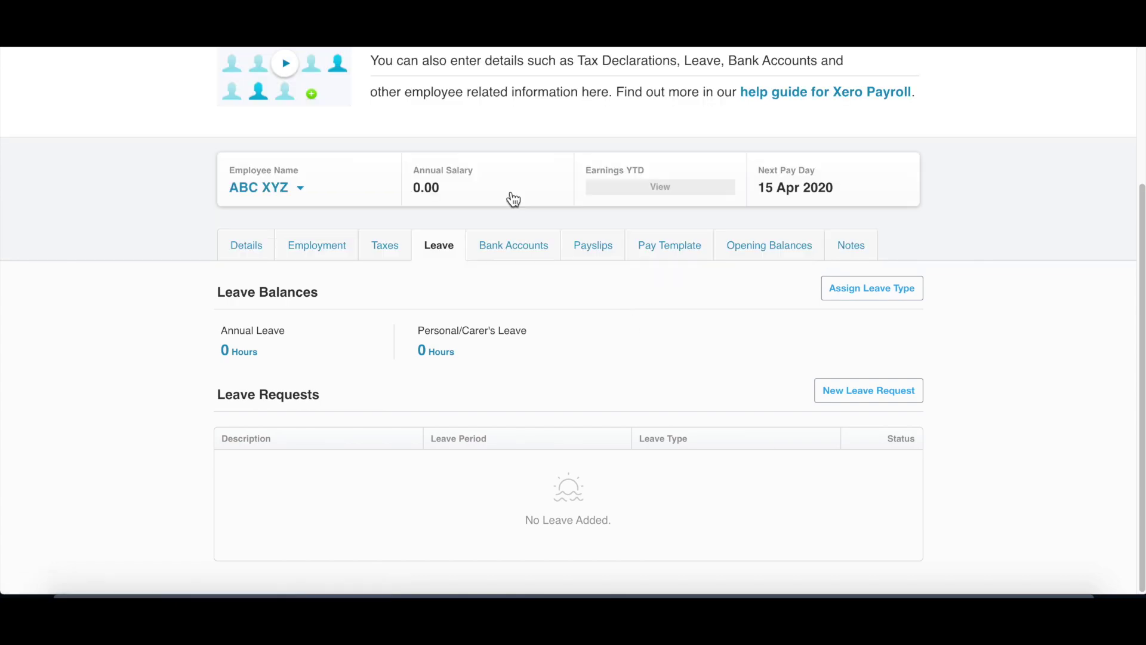
scroll(563, 317, "down", 2)
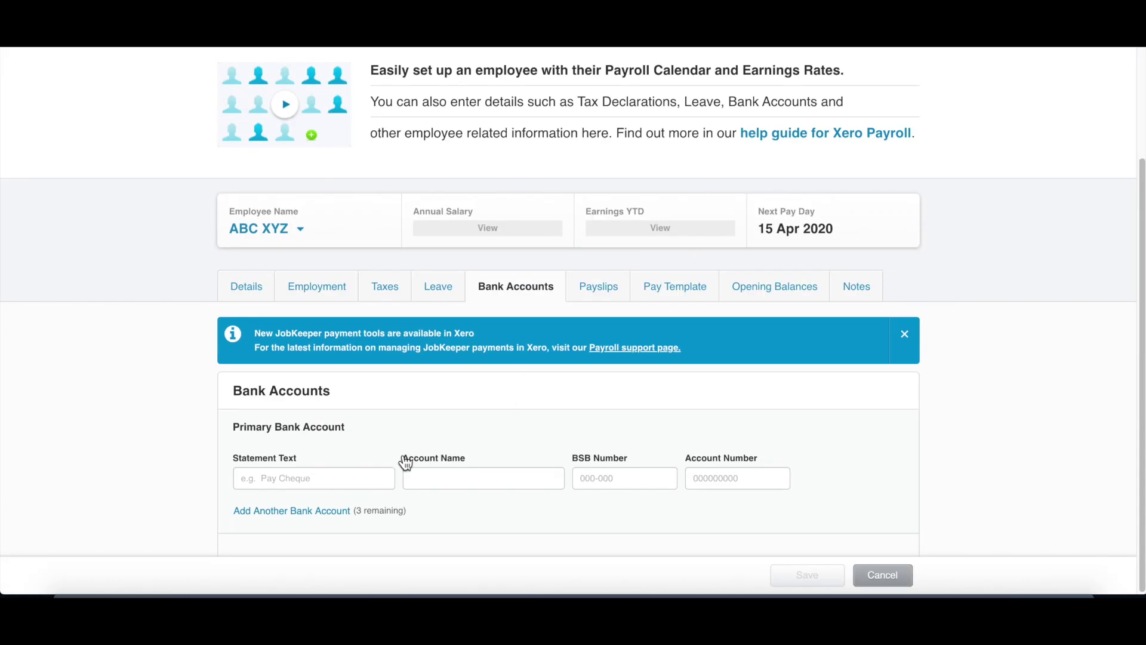
left_click(358, 476)
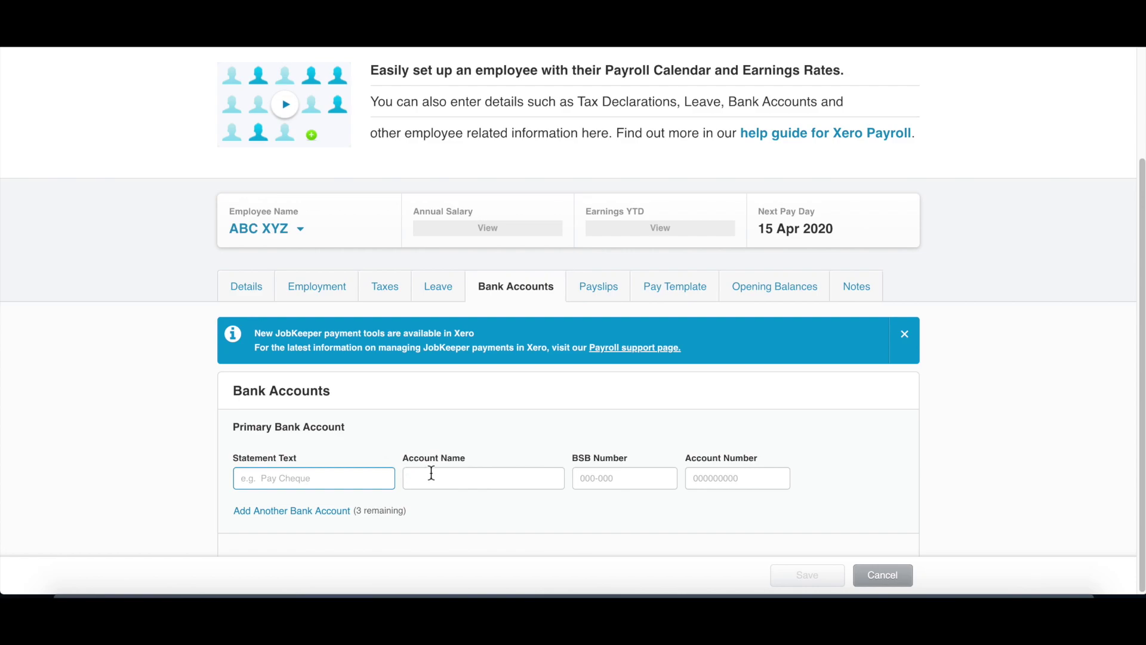
left_click(512, 477)
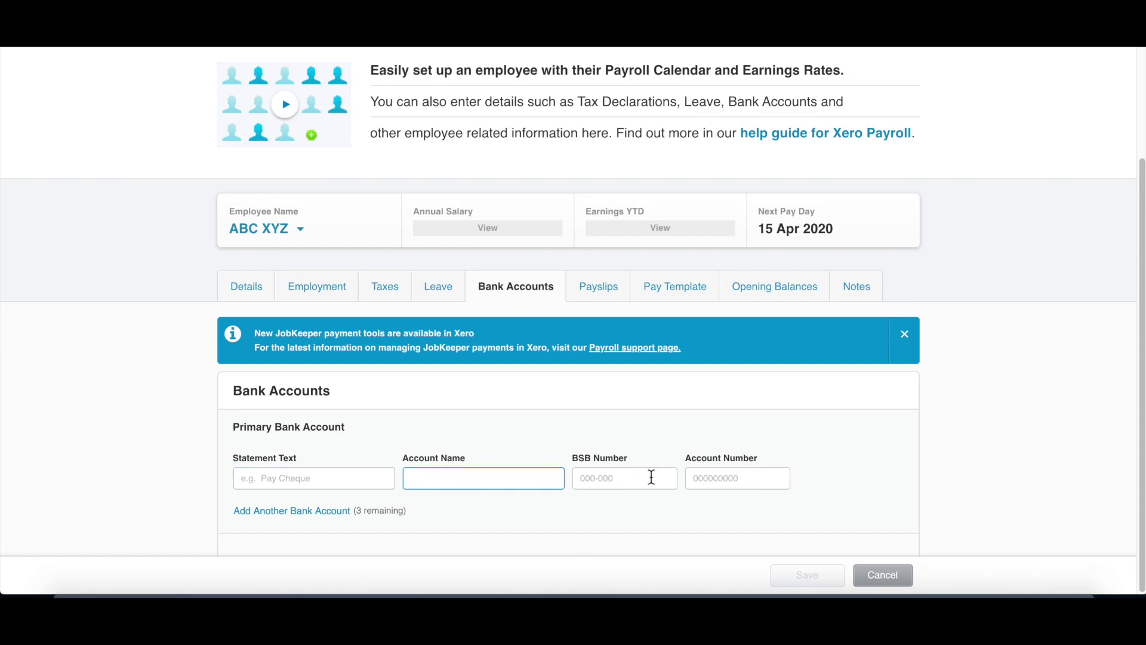
left_click(631, 478)
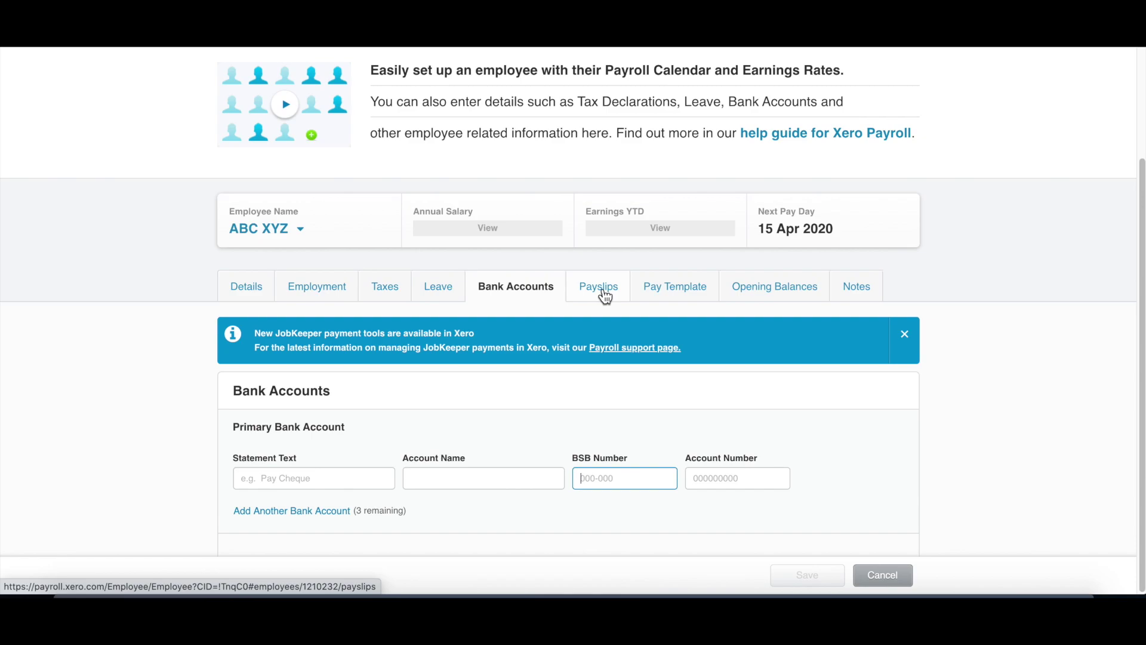
Step: View the employee's Payslips tab, confirming Payslip History reads No Payslips
left_click(605, 295)
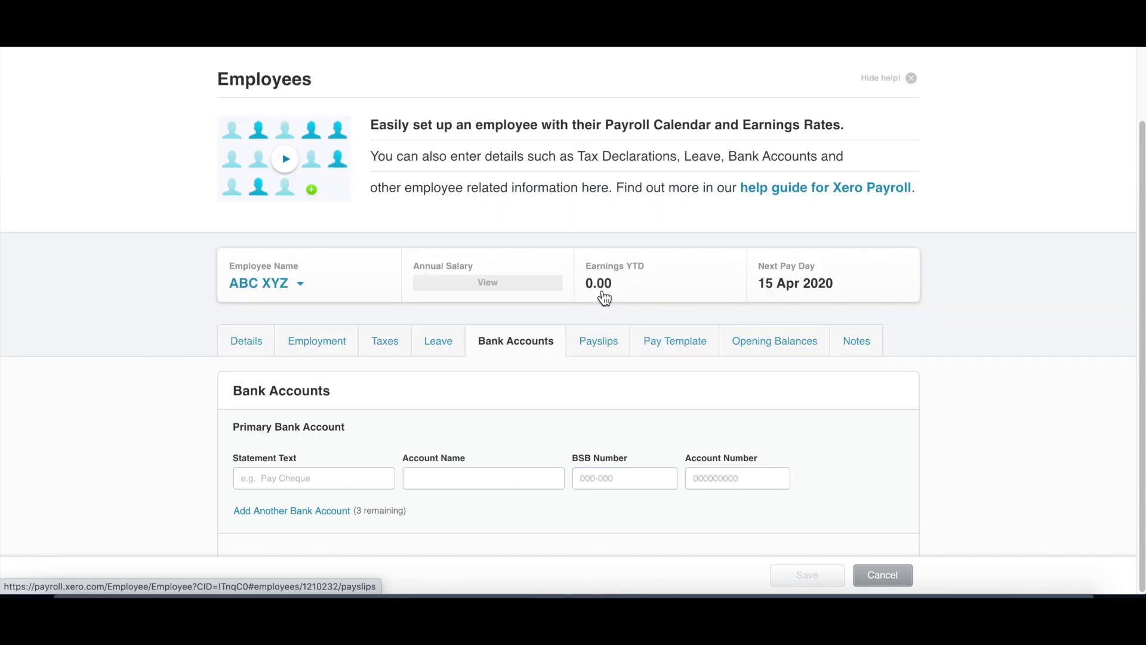
scroll(612, 361, "down", 2)
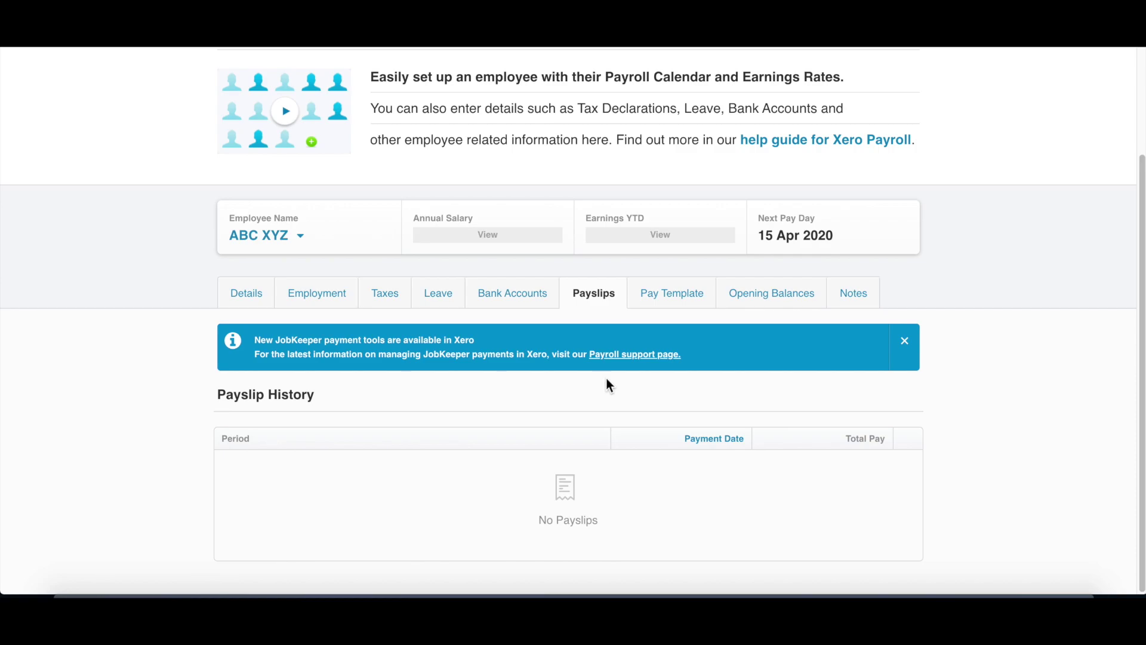
Step: Add an Ordinary Hours earnings line of 100 hours at rate 20 to the pay template
left_click(657, 321)
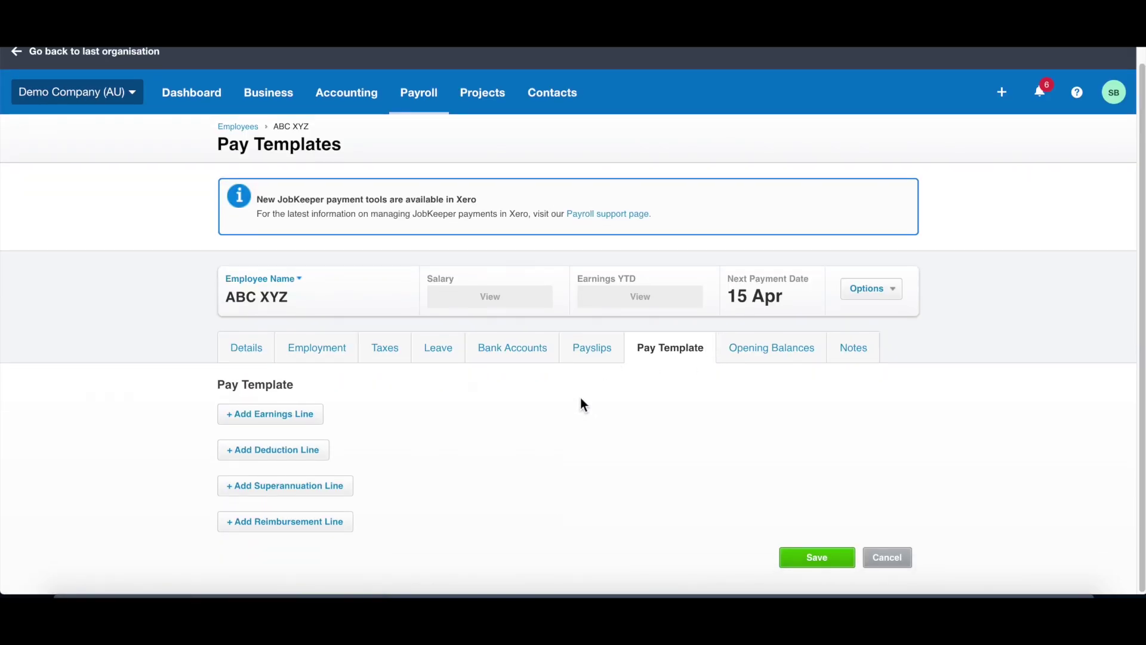
left_click(303, 418)
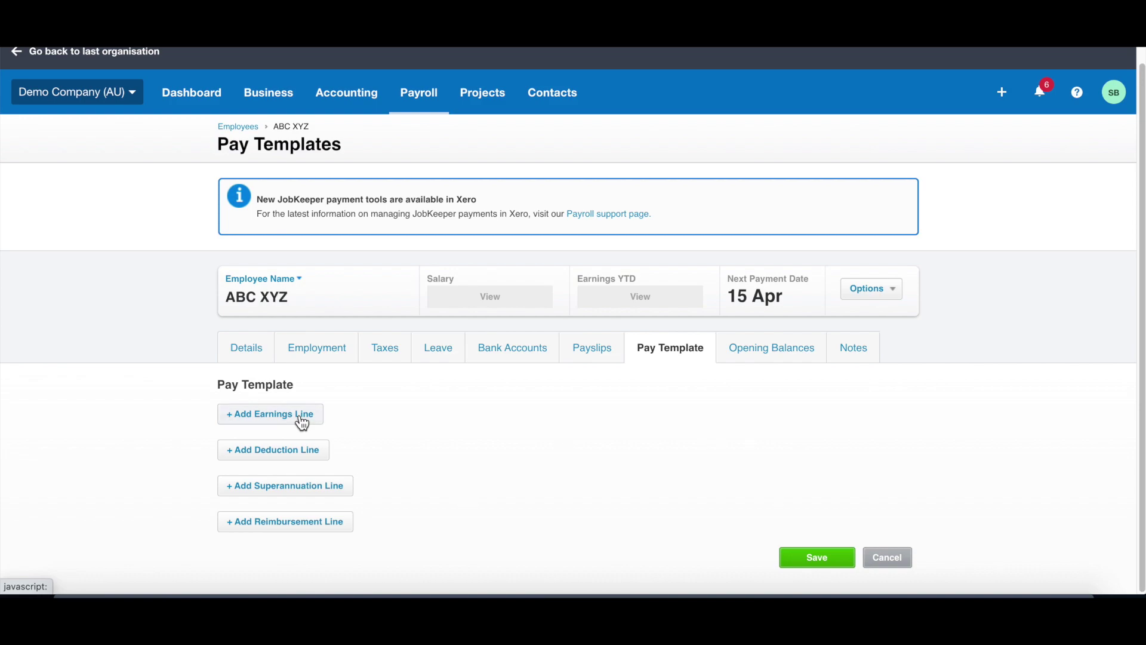
left_click(617, 424)
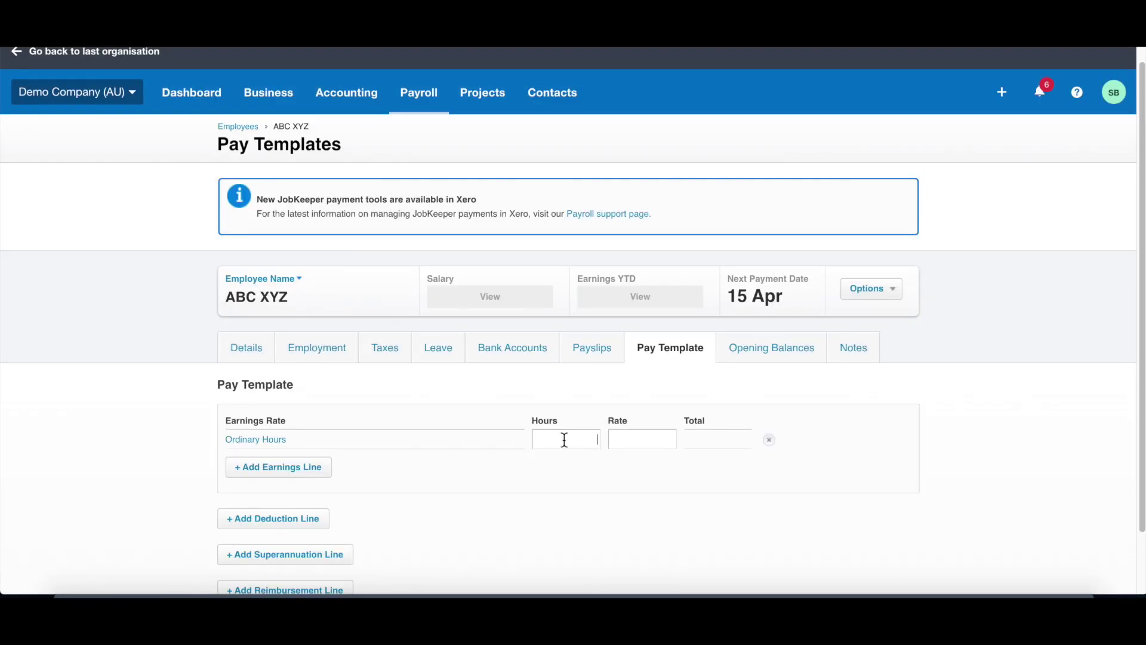
type("100")
left_click(673, 440)
type("20")
key("Tab")
scroll(576, 454, "down", 2)
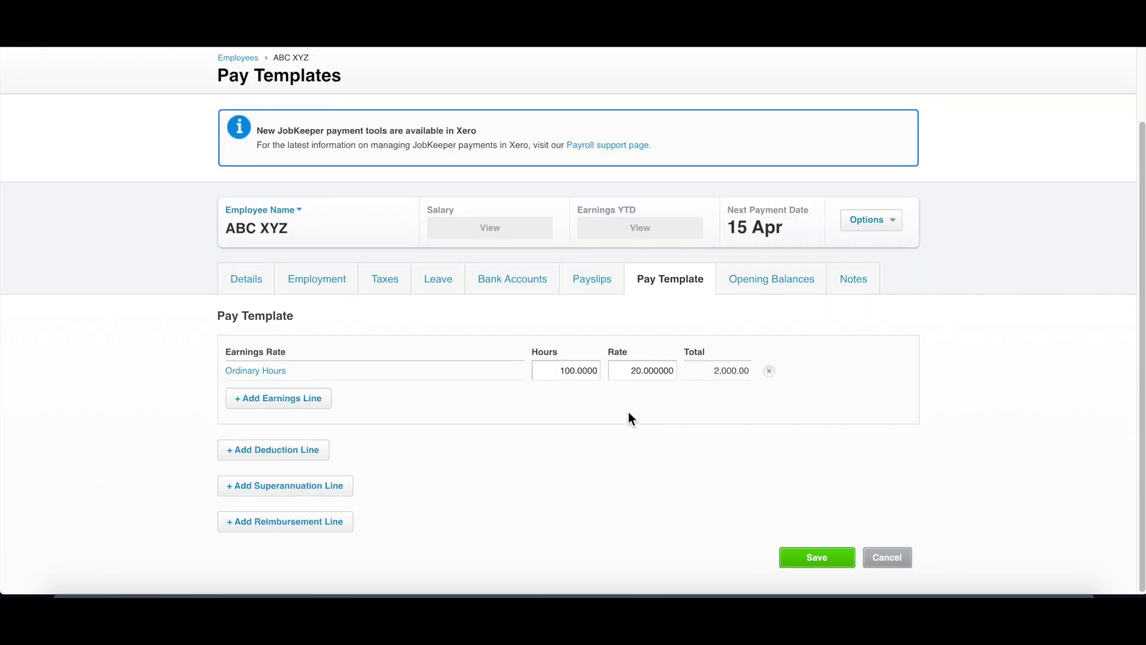
Step: Add an AustralianSuper superannuation line and save the pay template
left_click(328, 485)
left_click(604, 515)
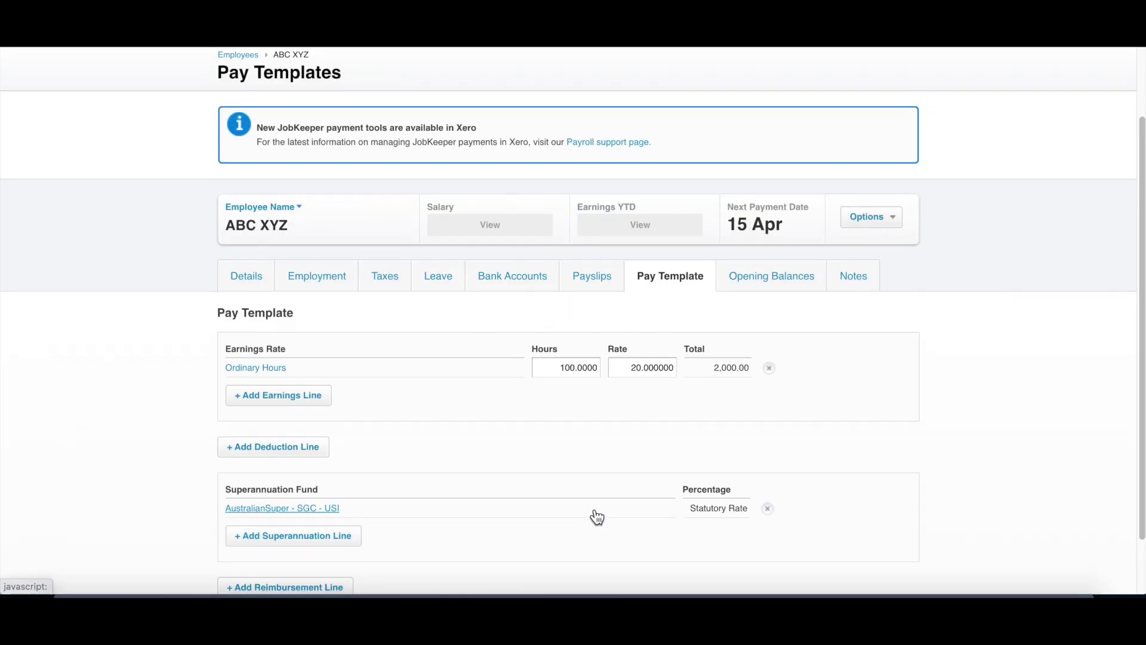
scroll(596, 517, "down", 2)
left_click(830, 558)
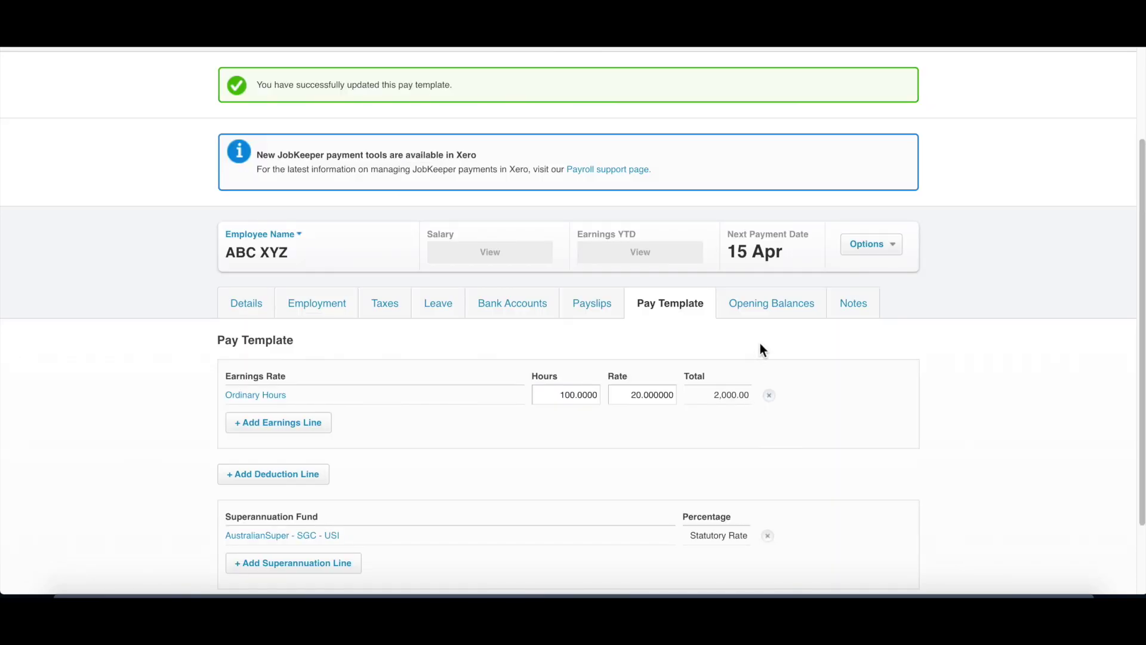
Step: Add a draft pay run for the Monthly: April 2020 period
left_click(761, 320)
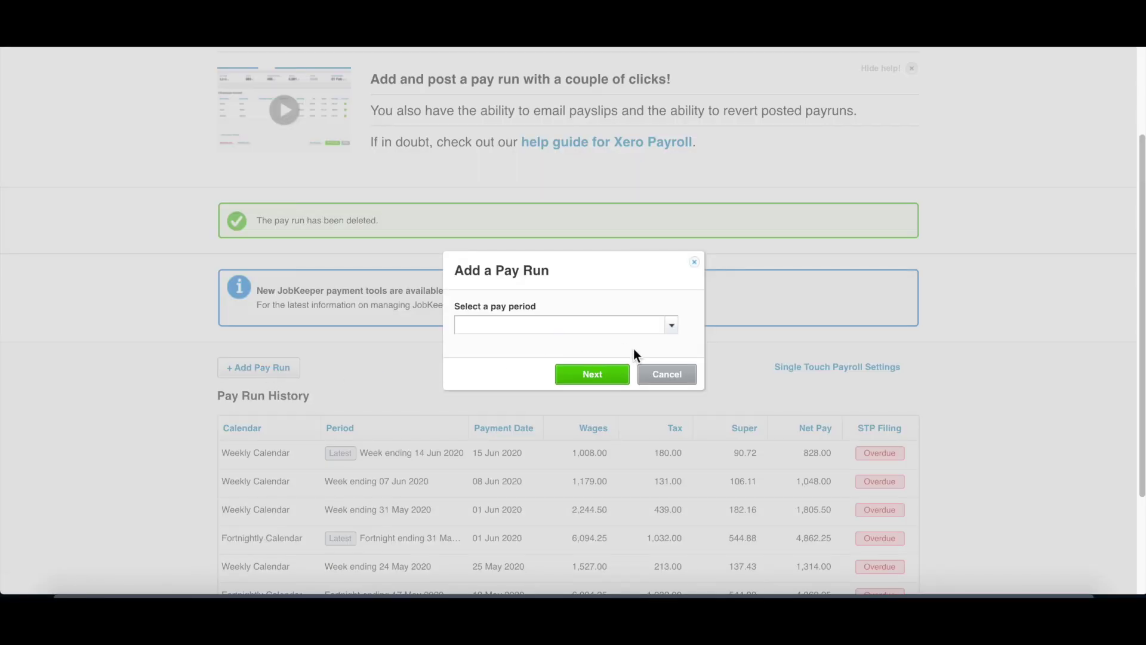
left_click(677, 324)
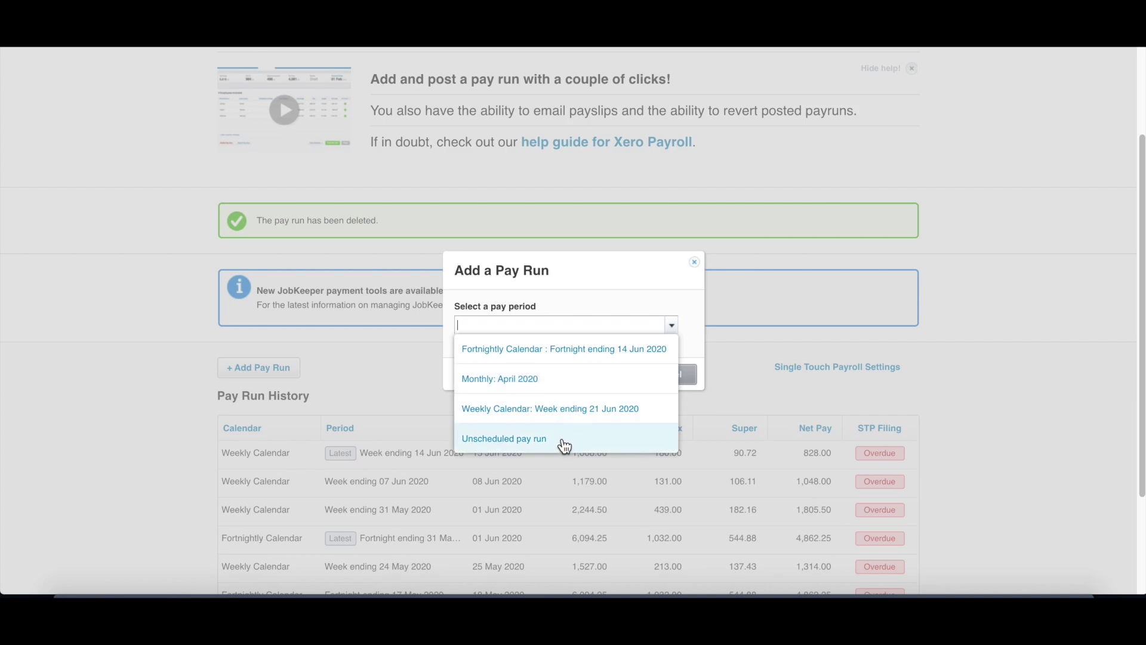
left_click(566, 391)
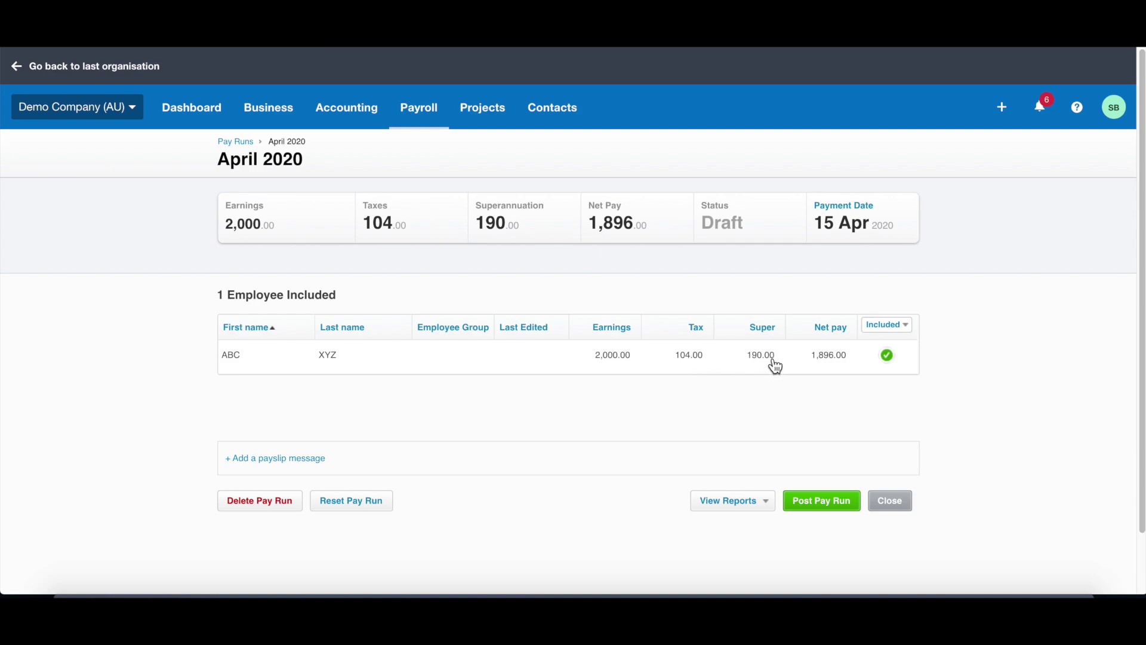
Step: Open the employee's April 2020 payslip and check the 100 ordinary hours at rate 20
left_click(735, 366)
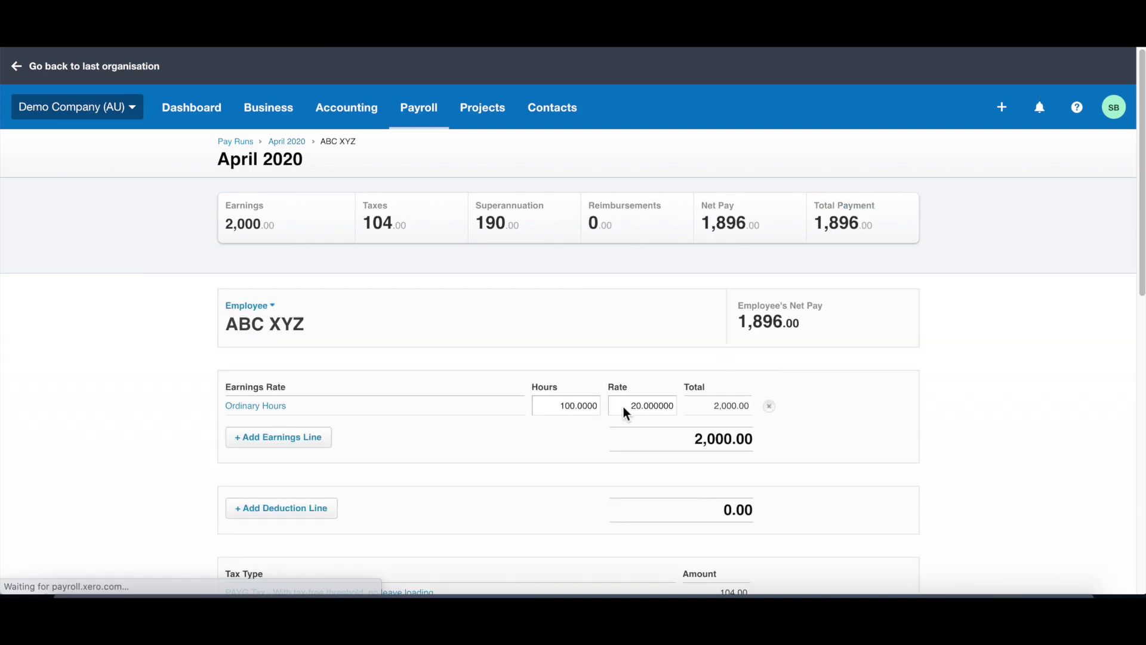
left_click(583, 405)
left_click(636, 404)
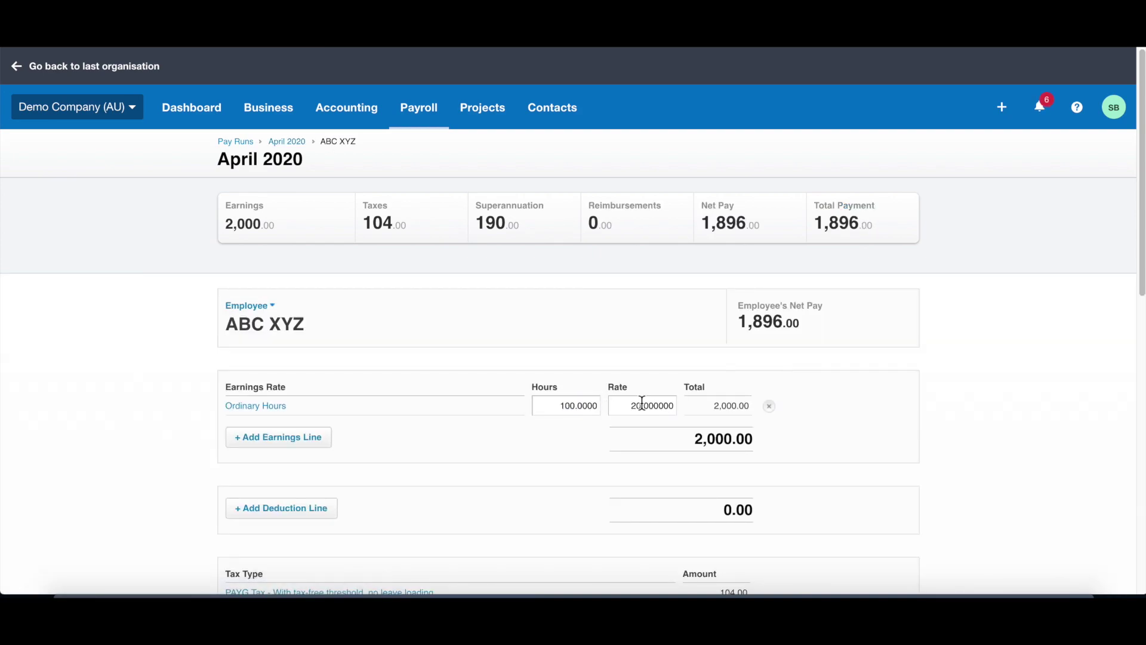
left_click(728, 407)
scroll(728, 406, "down", 2)
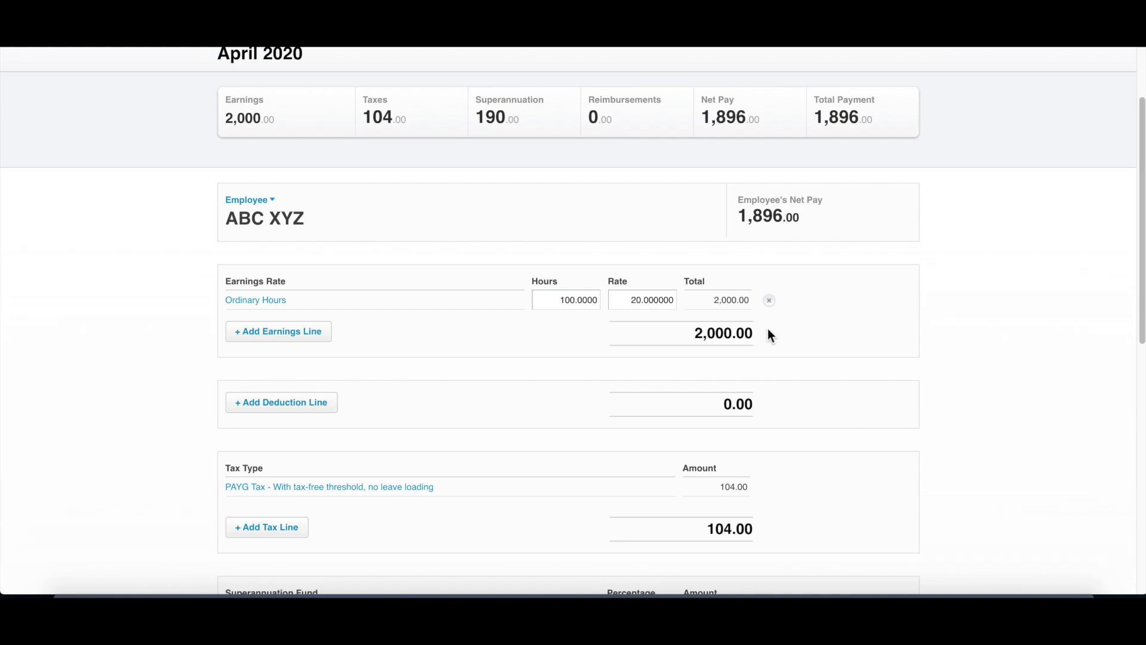
scroll(769, 330, "down", 6)
scroll(758, 402, "up", 6)
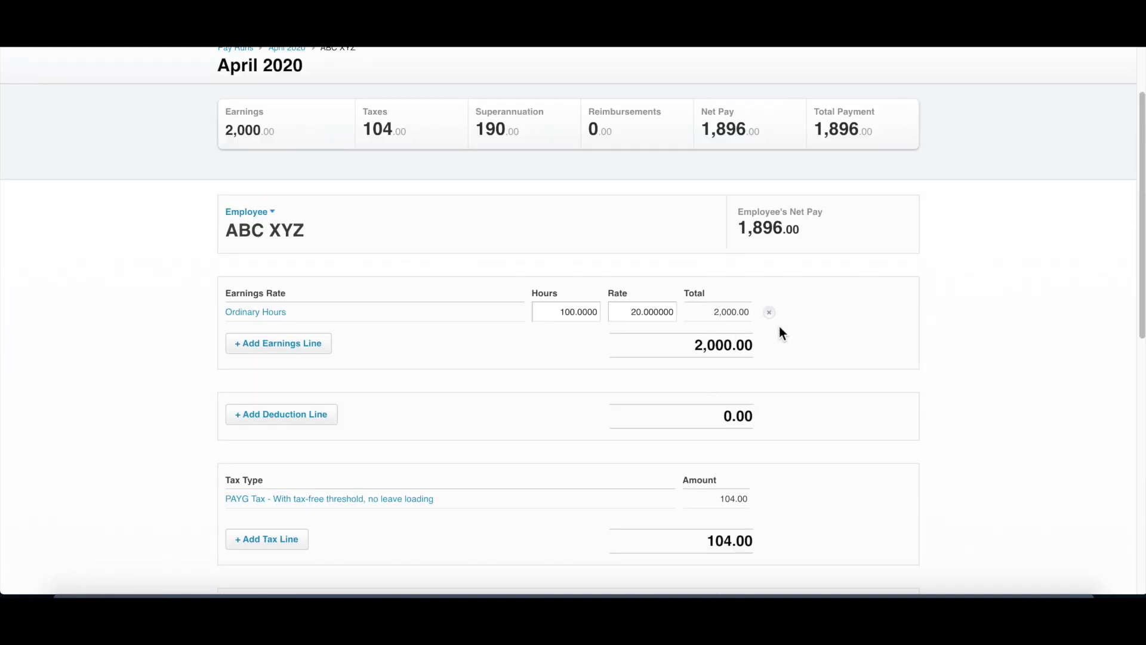
Step: Review the payslip's superannuation fund line, then close the payslip back to the pay run
left_click_drag(739, 228, 801, 228)
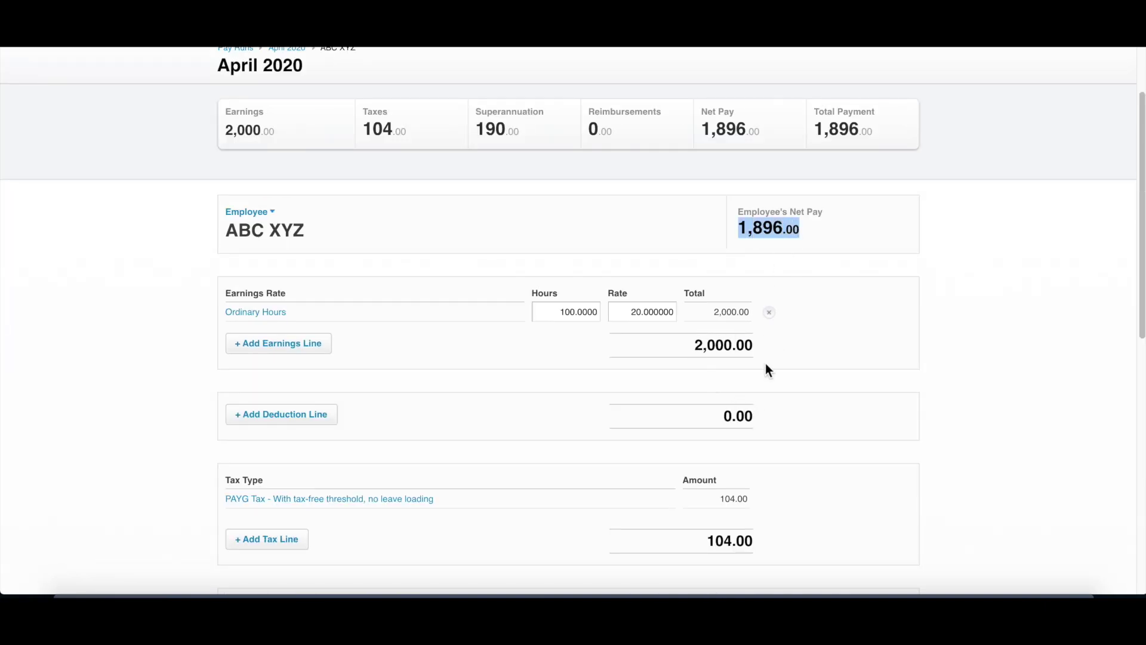
scroll(769, 365, "down", 5)
left_click_drag(776, 380, 735, 380)
left_click(702, 293)
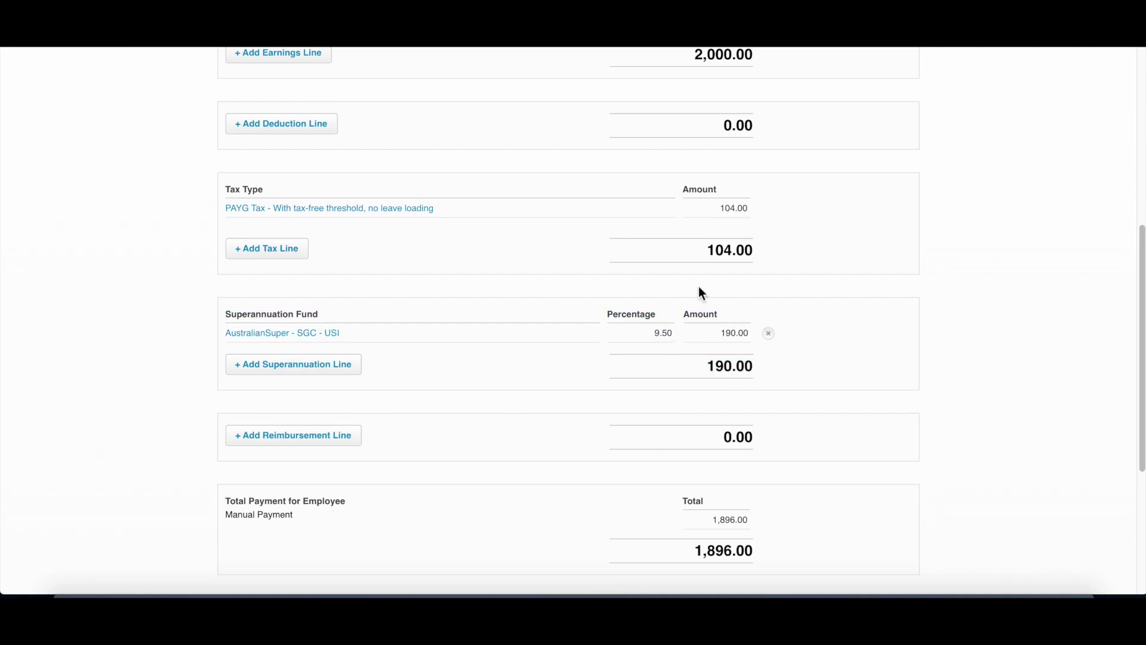
scroll(763, 382, "down", 5)
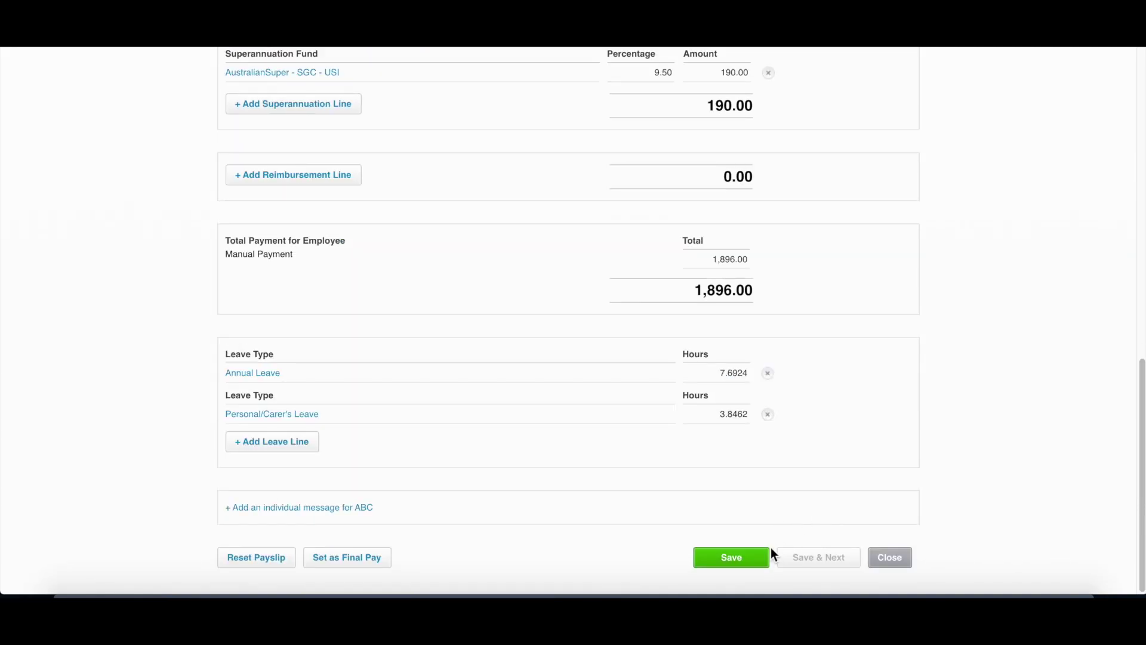
left_click(871, 557)
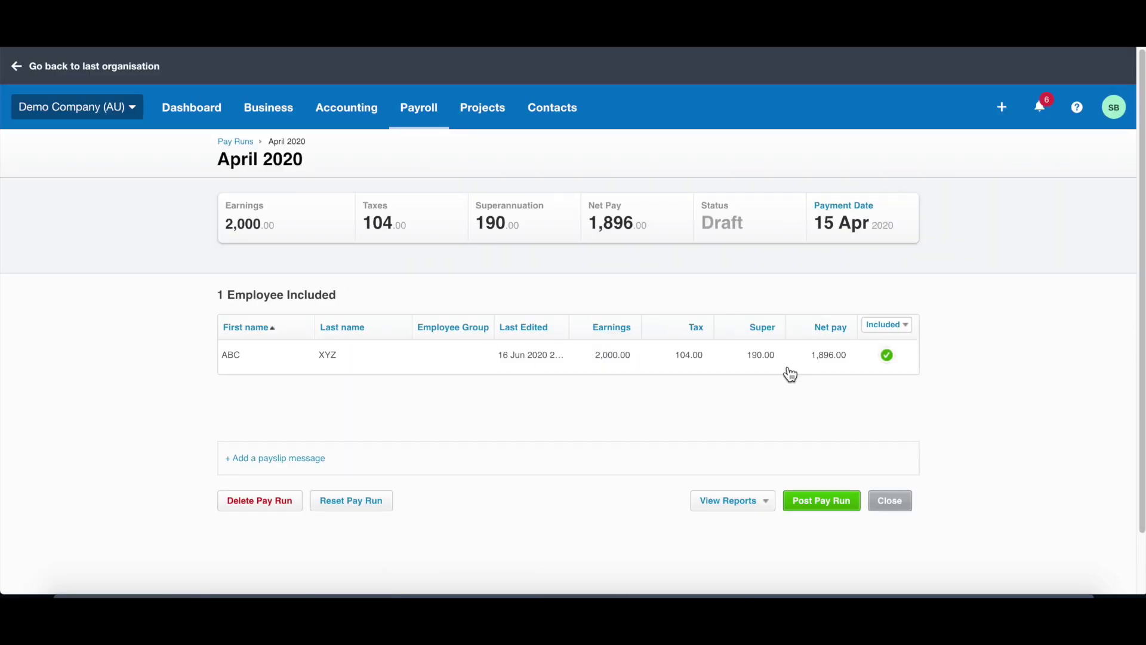
Step: Post the April 2020 pay run, confirming with Yes
left_click(832, 506)
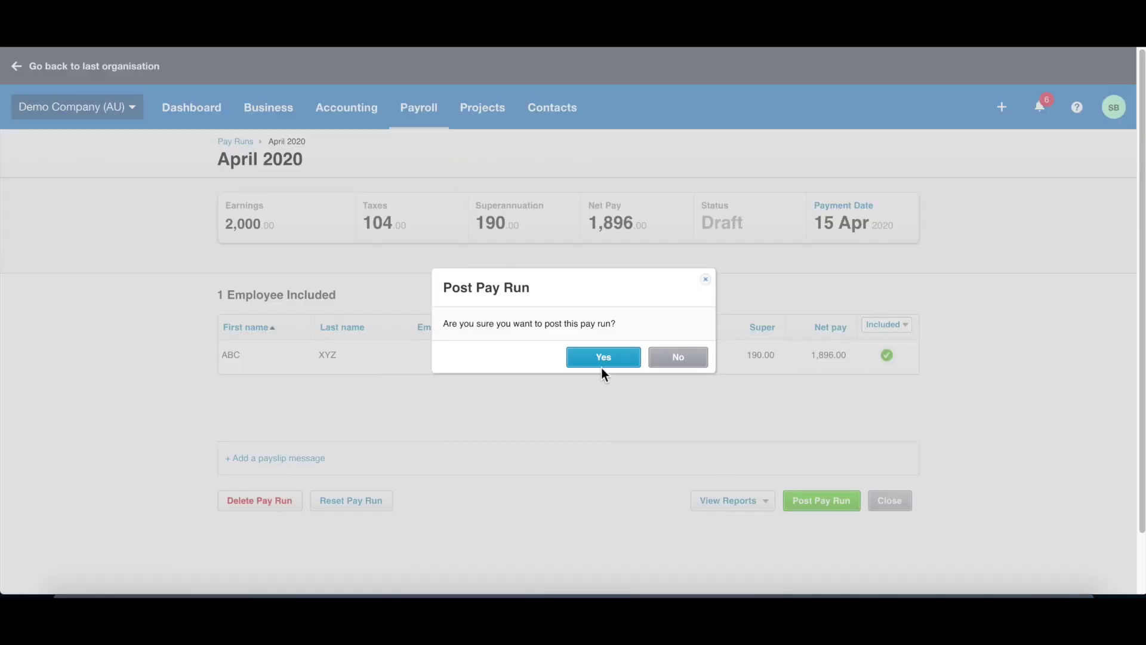
left_click(601, 358)
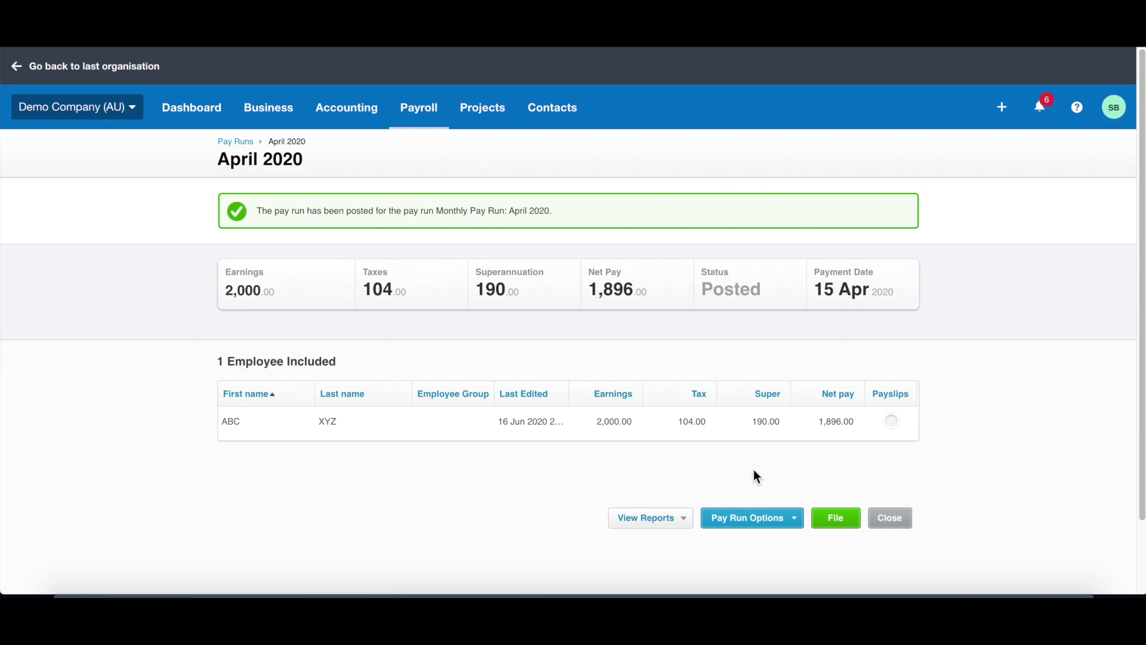
scroll(750, 469, "down", 2)
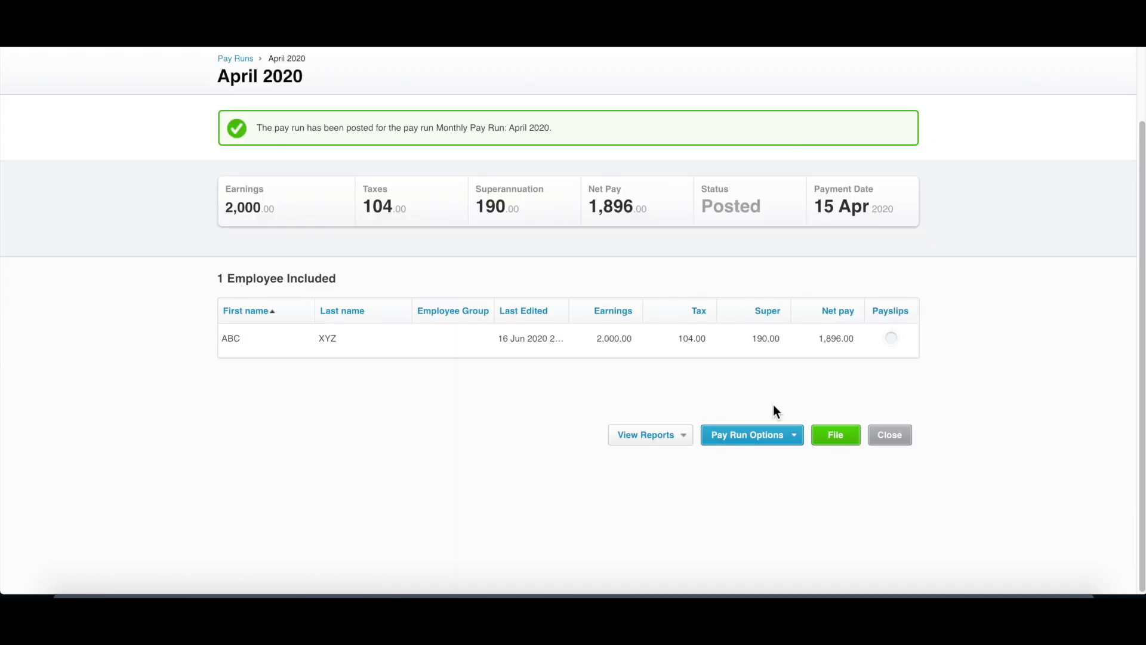
Step: Start Email Payslips from Pay Run Options, then cancel without sending
left_click(792, 437)
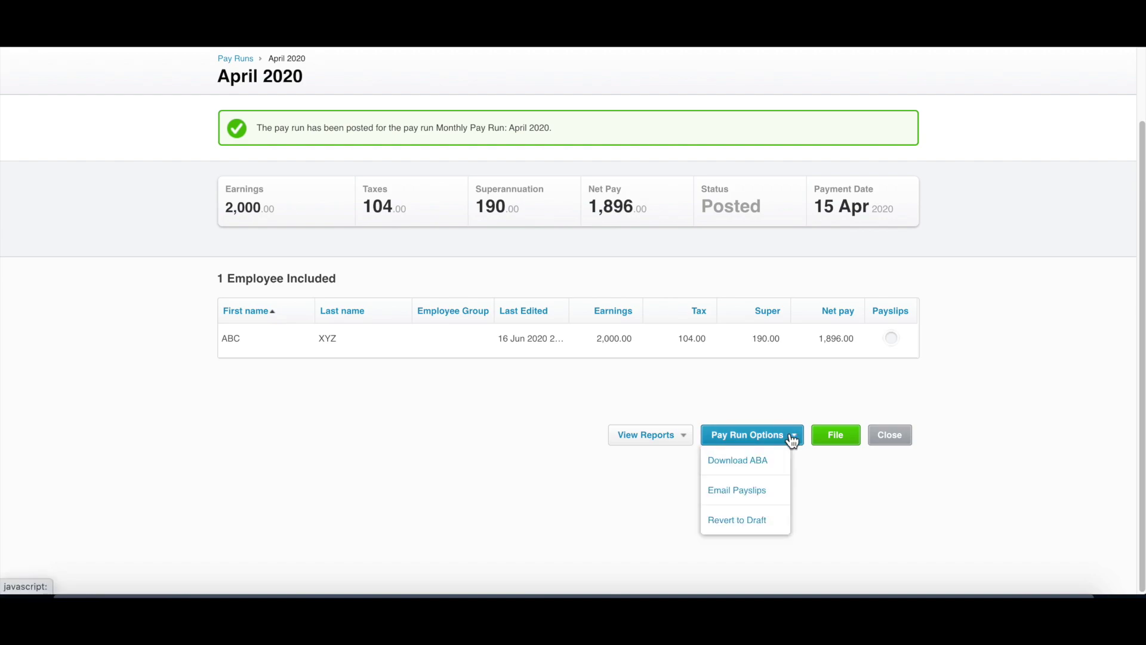
left_click(742, 499)
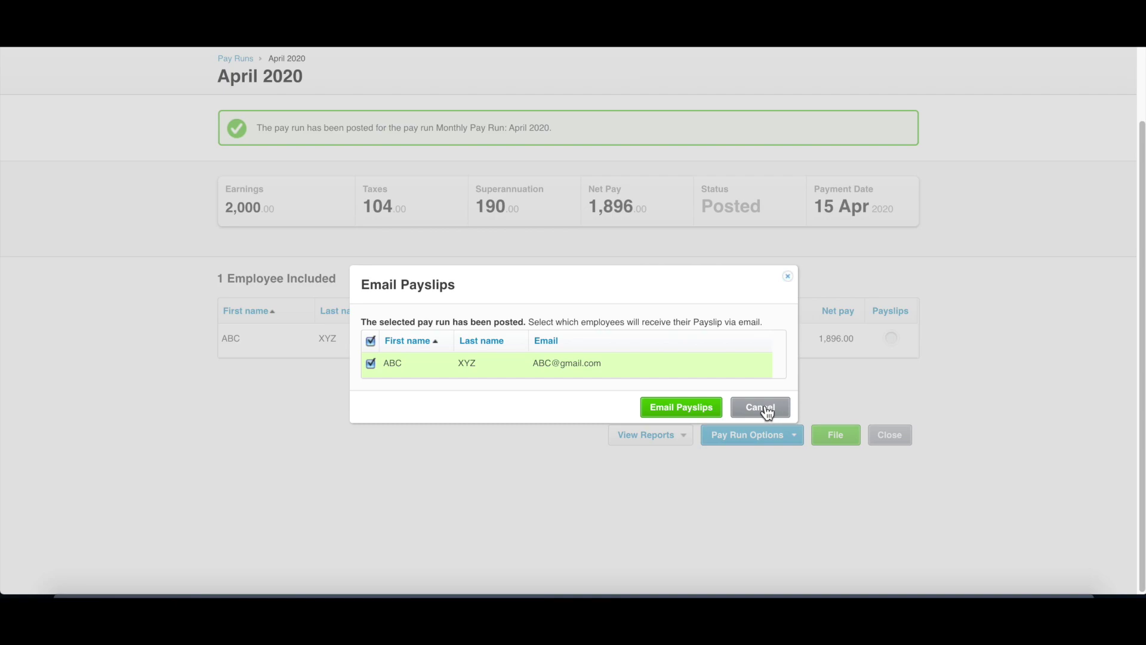
left_click(700, 416)
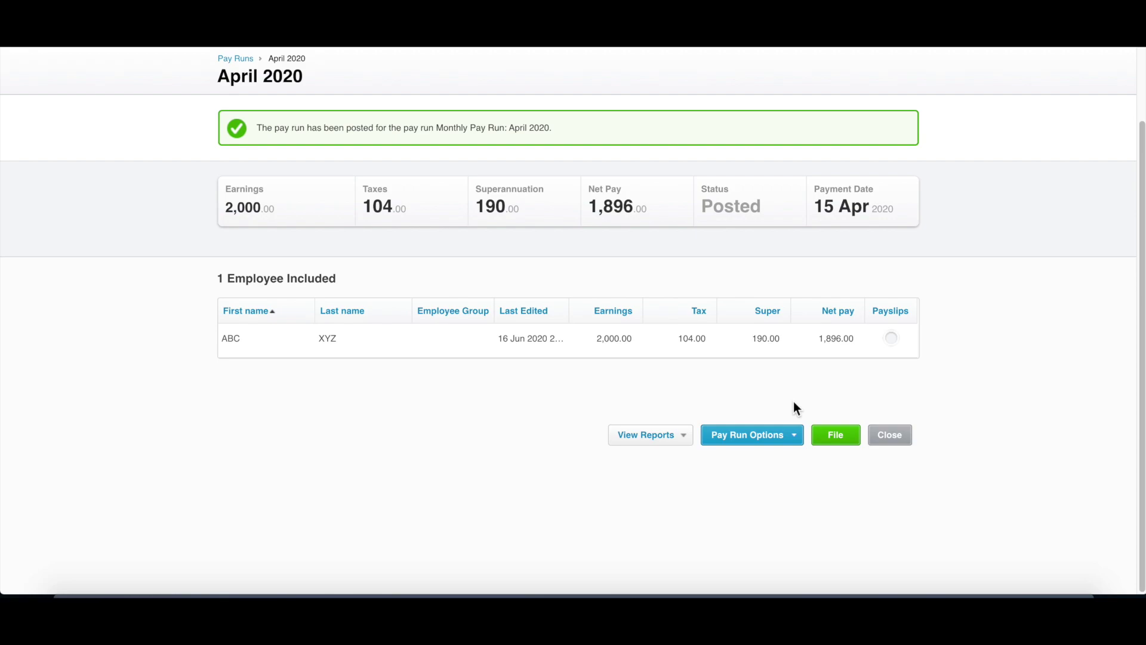
Step: File the posted April 2020 pay run to STP and close it
left_click(846, 442)
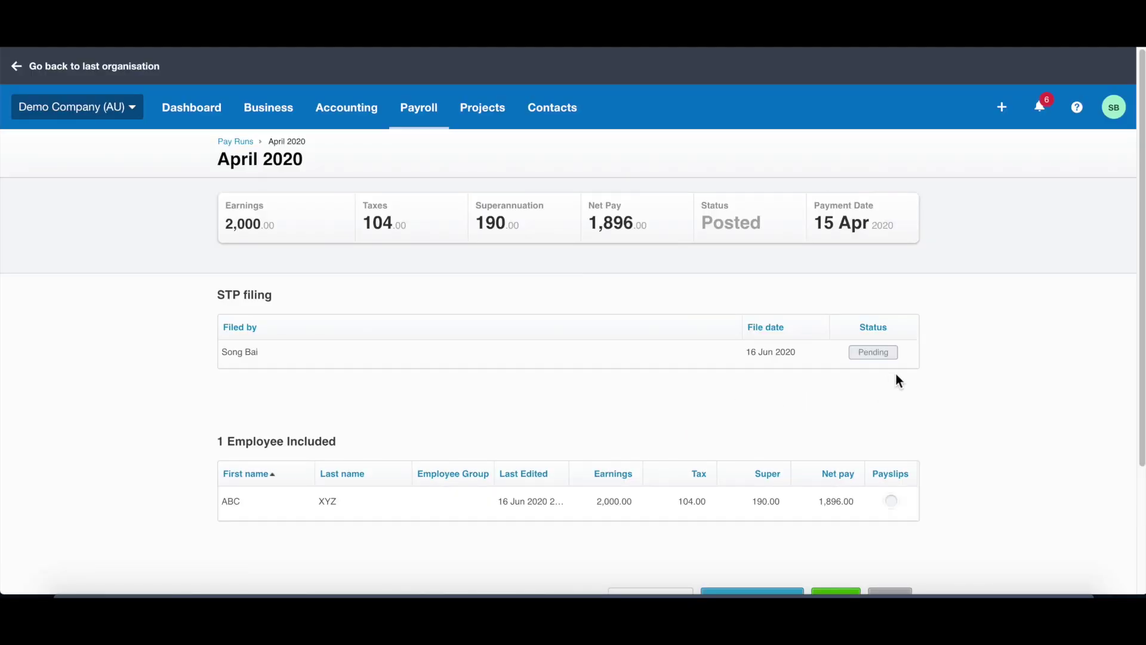
scroll(893, 388, "down", 3)
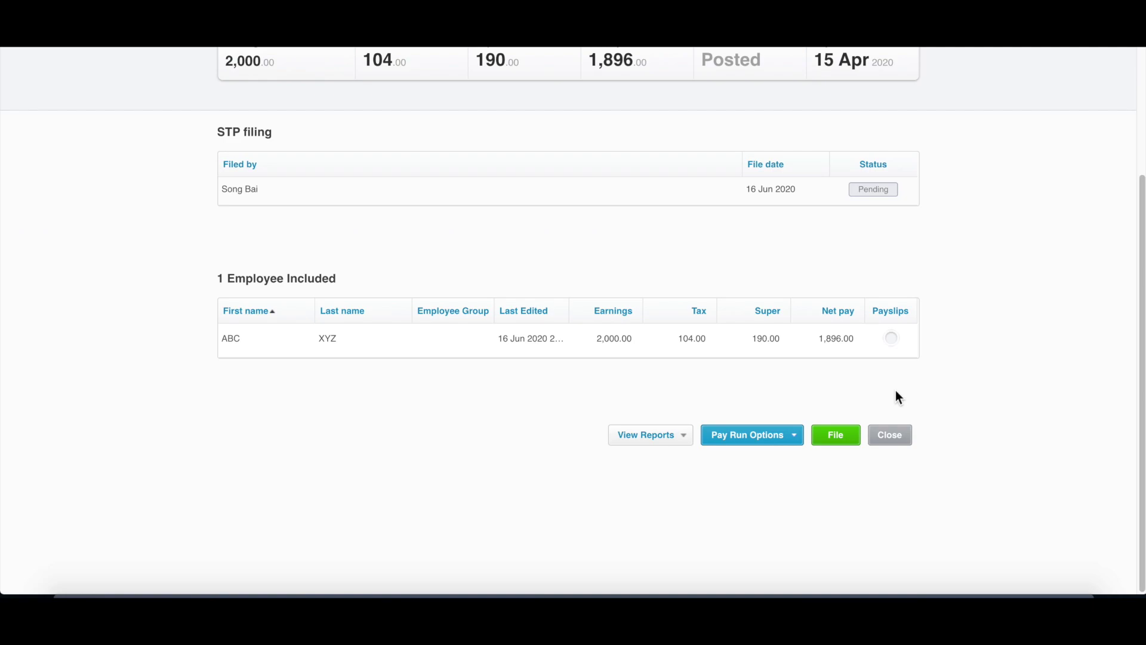
left_click(898, 435)
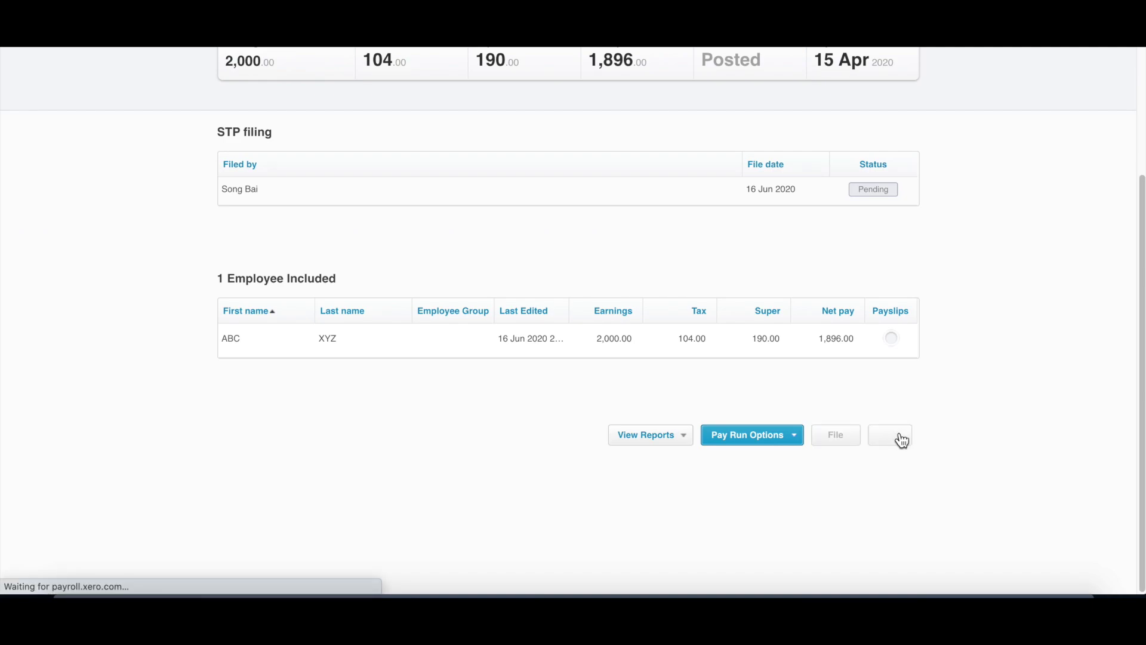
scroll(897, 436, "down", 4)
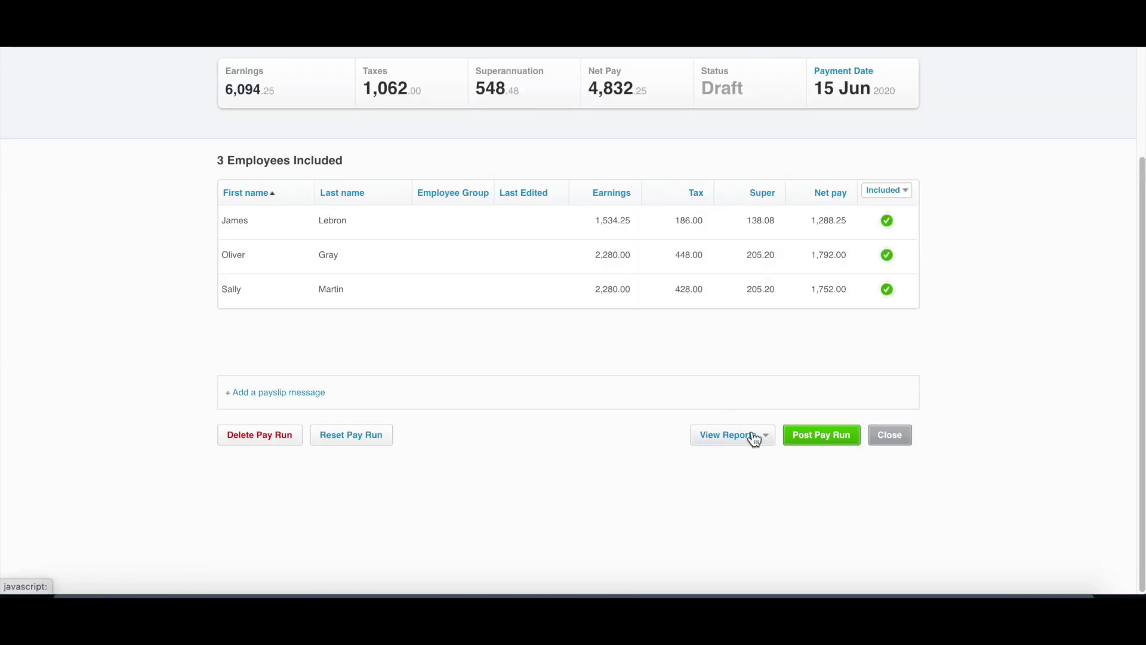
left_click(750, 436)
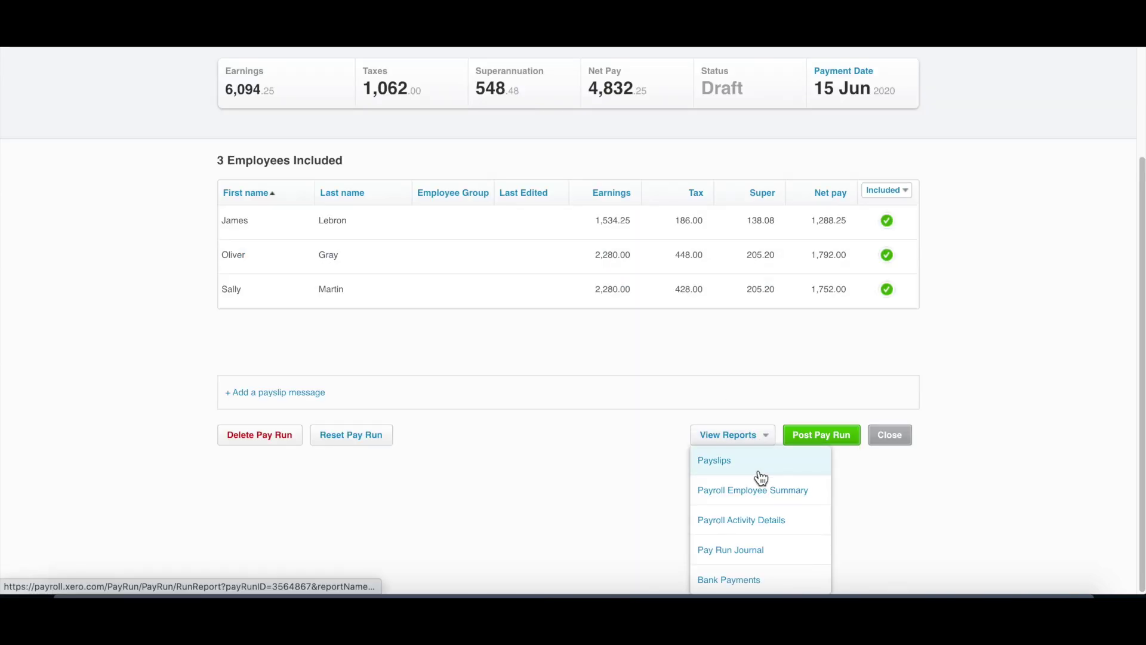
left_click(770, 581)
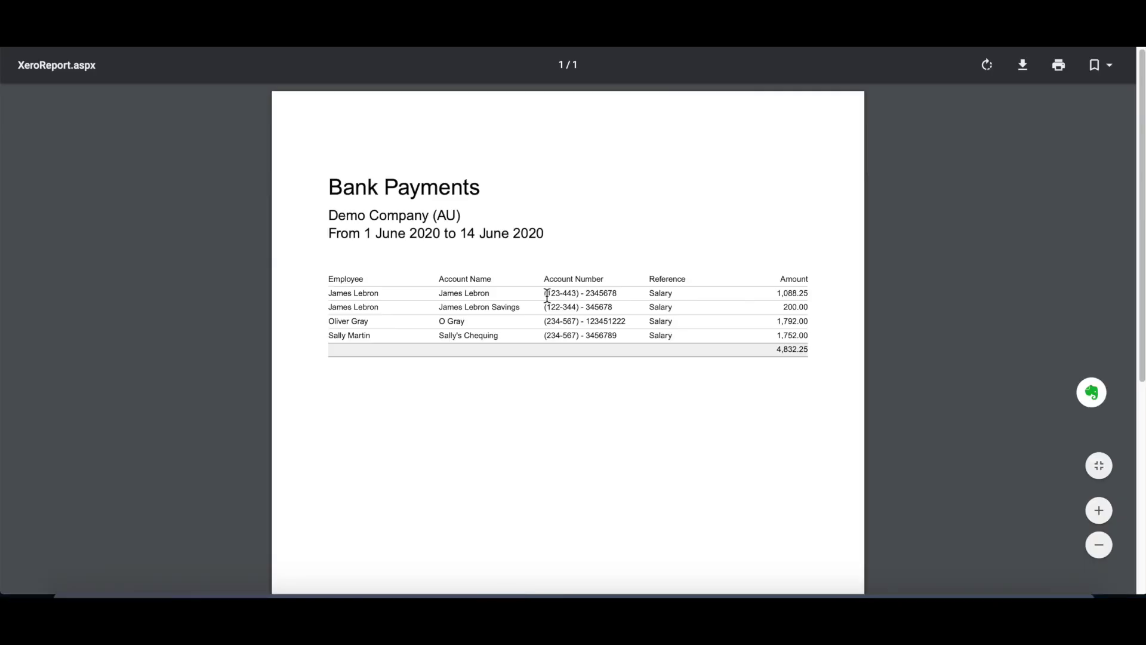
left_click_drag(545, 293, 622, 337)
double_click(620, 336)
left_click(543, 306)
left_click_drag(544, 294, 622, 330)
left_click(625, 332)
left_click_drag(543, 293, 715, 328)
left_click(716, 328)
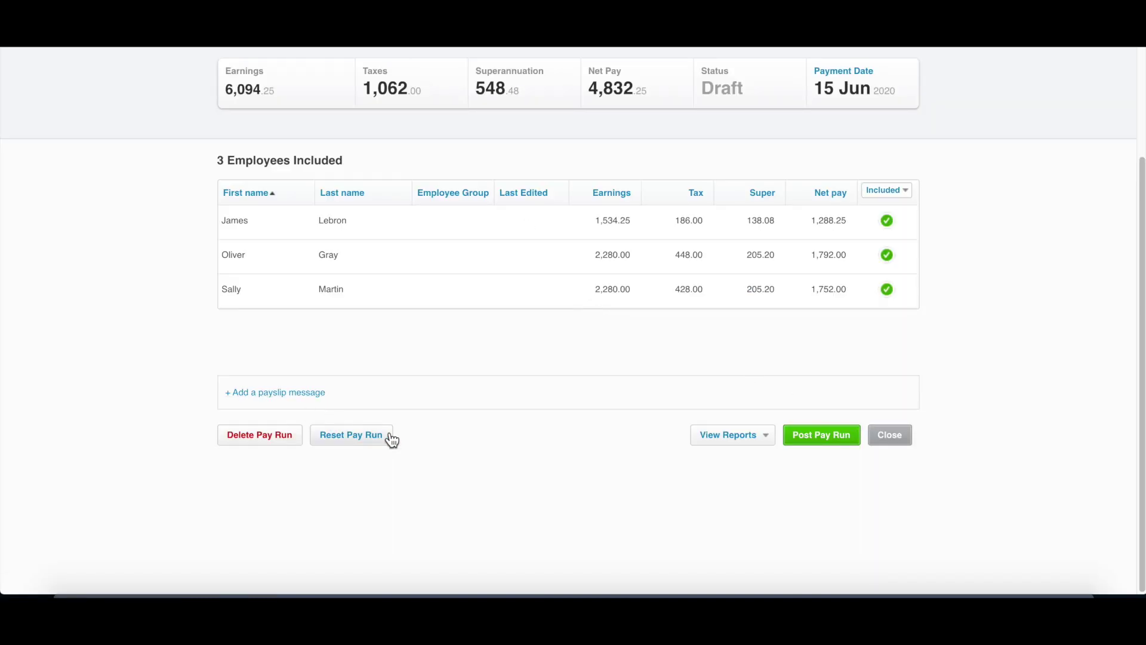
Step: Post the fortnight ending 14 Jun 2020 pay run and save its ABA file
left_click(619, 360)
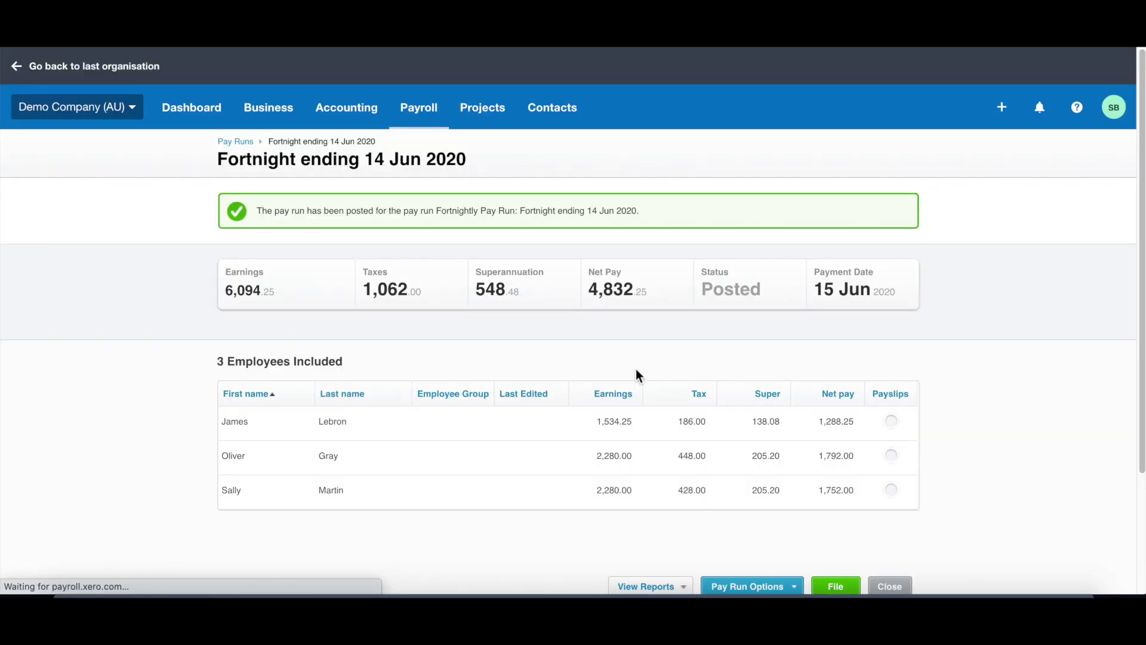
scroll(657, 406, "down", 3)
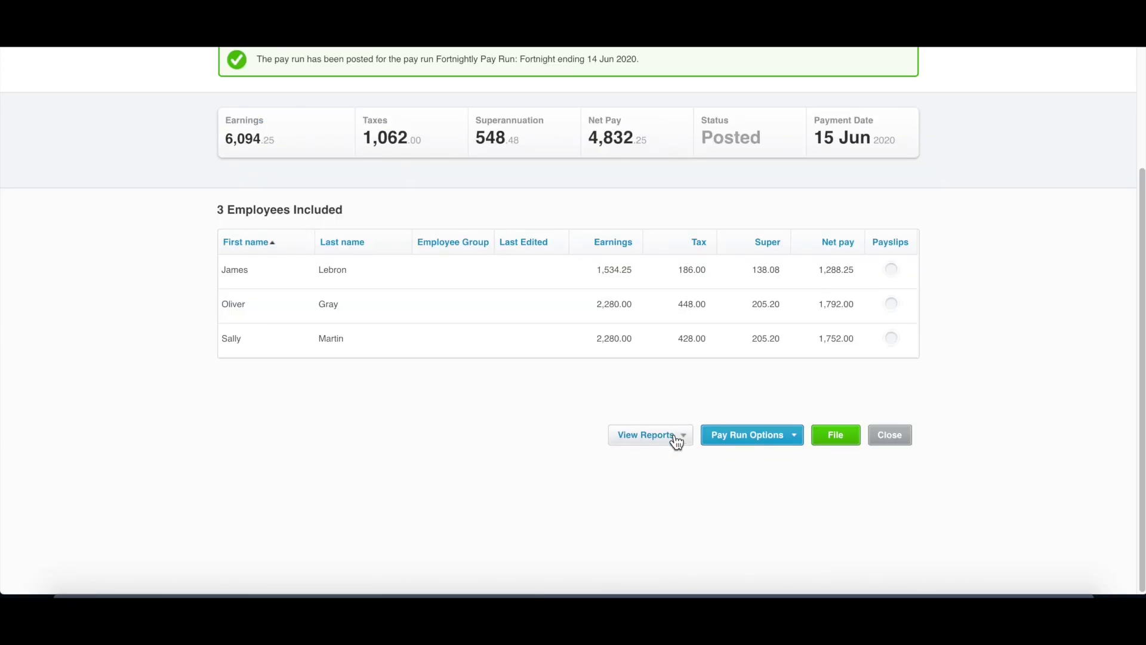
left_click(759, 446)
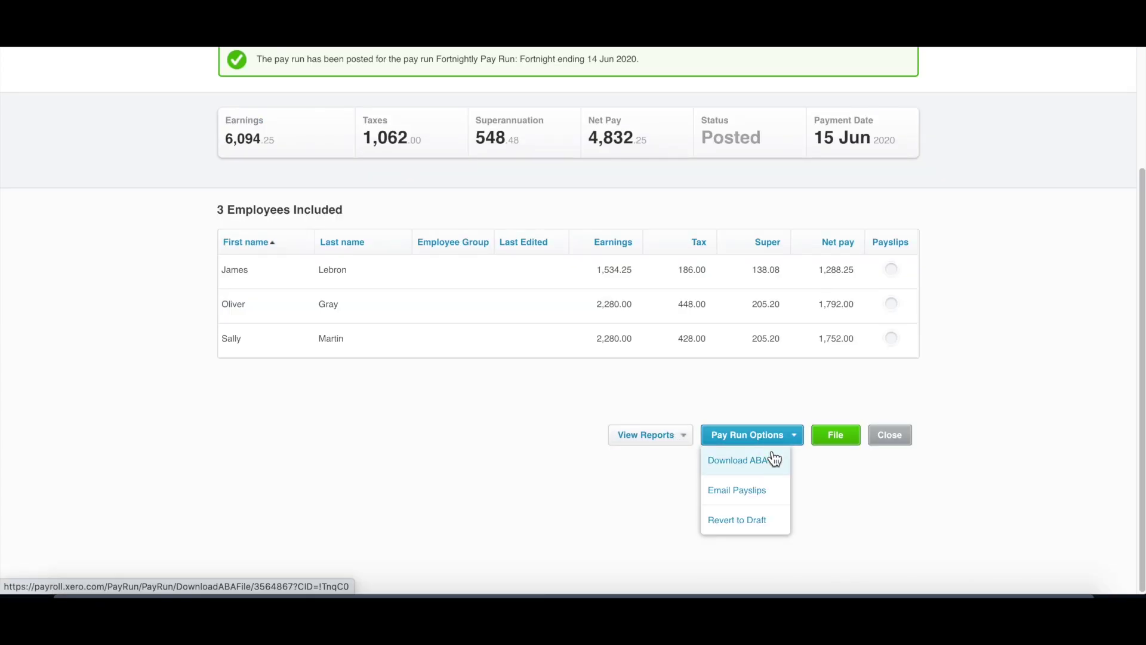
left_click(760, 467)
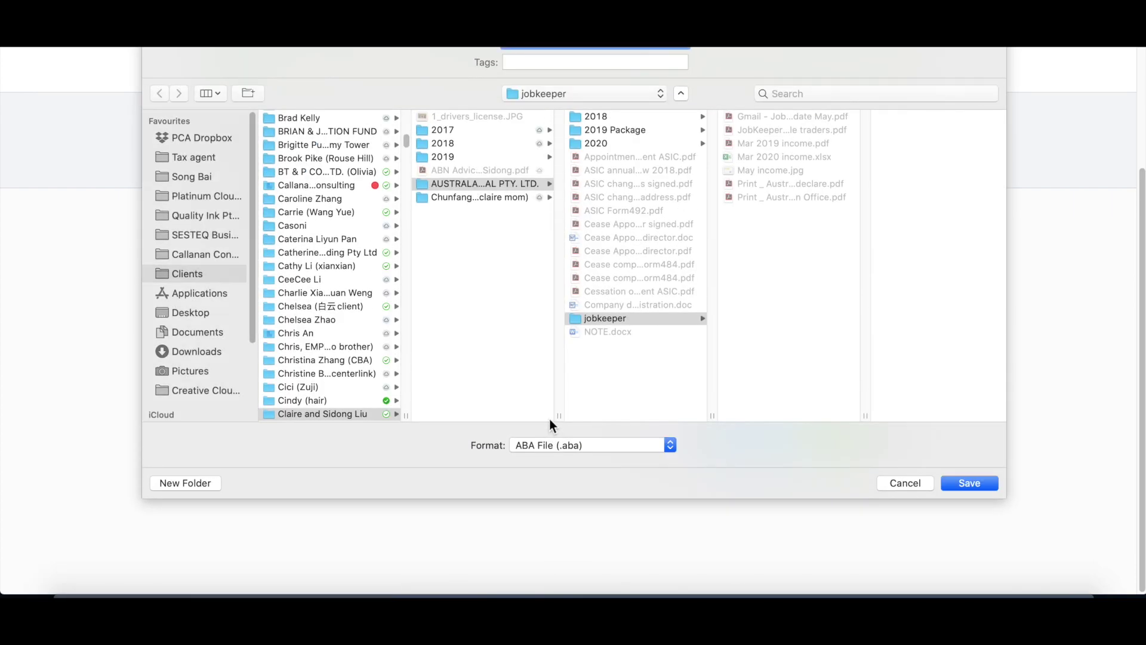
key("Return")
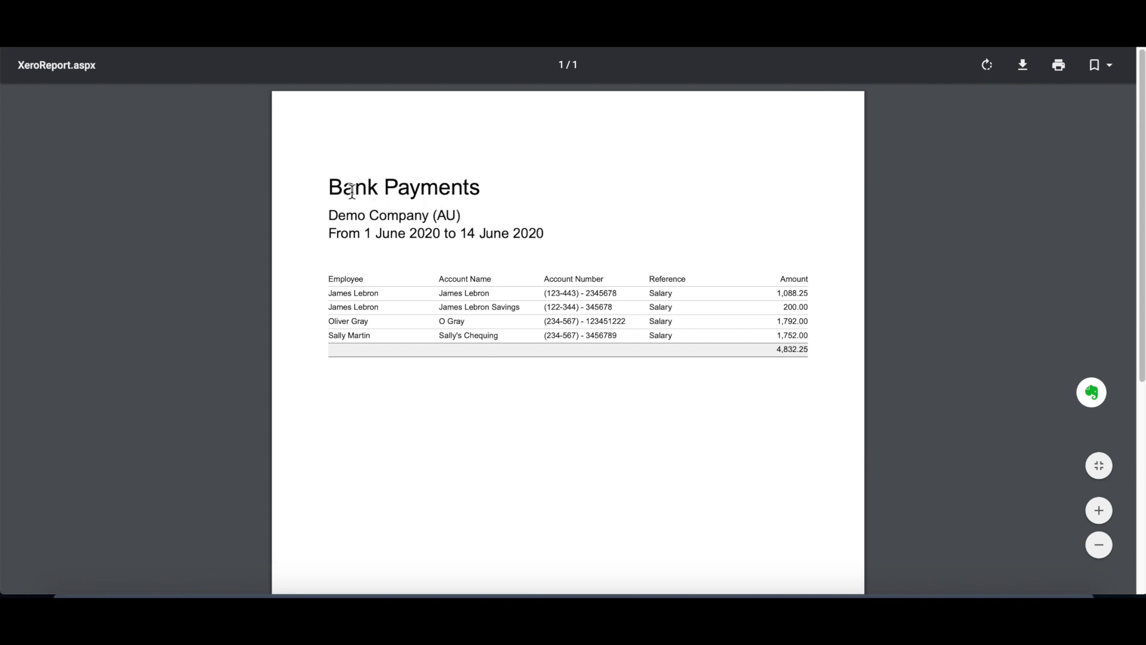
Step: Review the Bank Payments PDF, highlighting its header and first payment row
left_click_drag(344, 187, 622, 415)
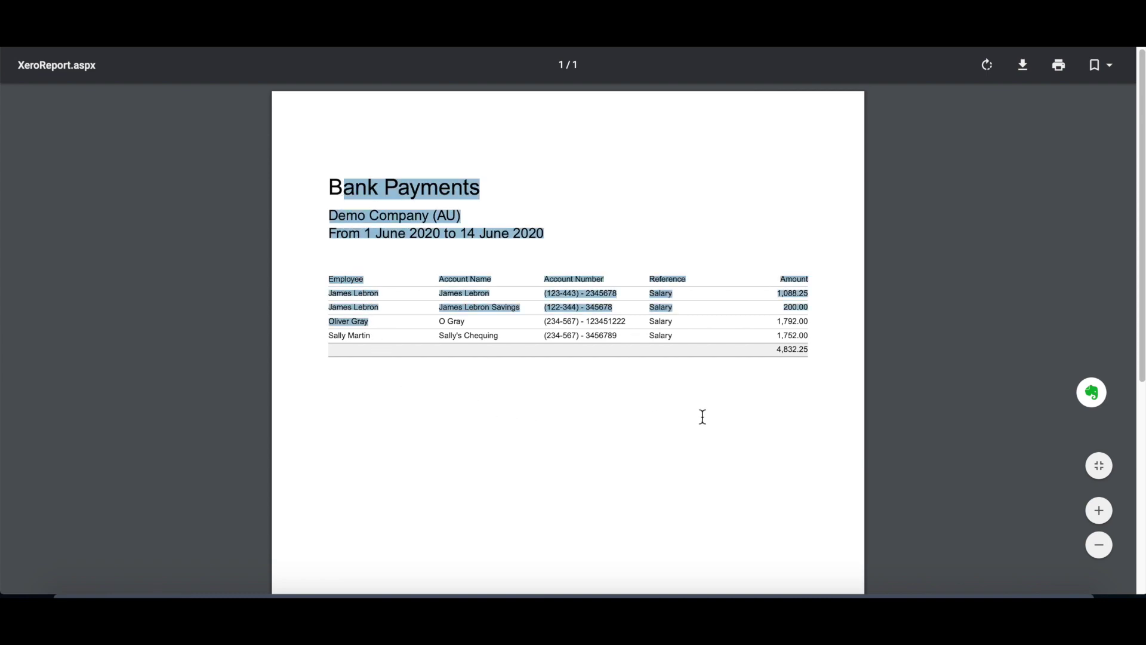
left_click(681, 415)
left_click_drag(345, 187, 810, 353)
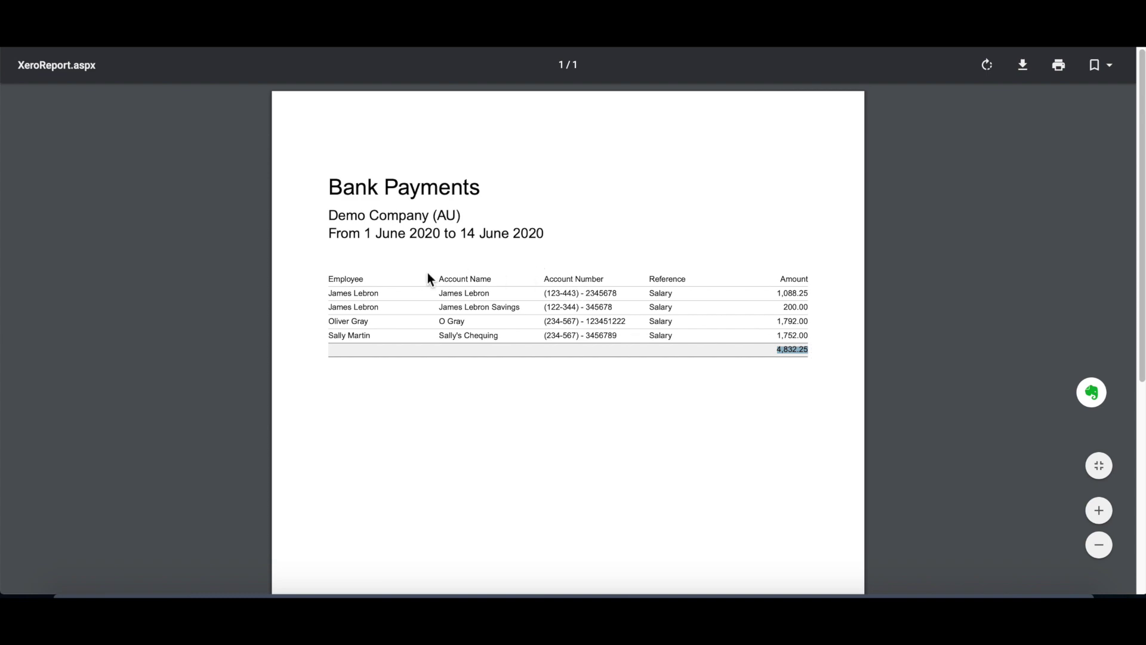
left_click_drag(328, 276, 717, 329)
left_click(558, 294)
left_click_drag(543, 280, 440, 277)
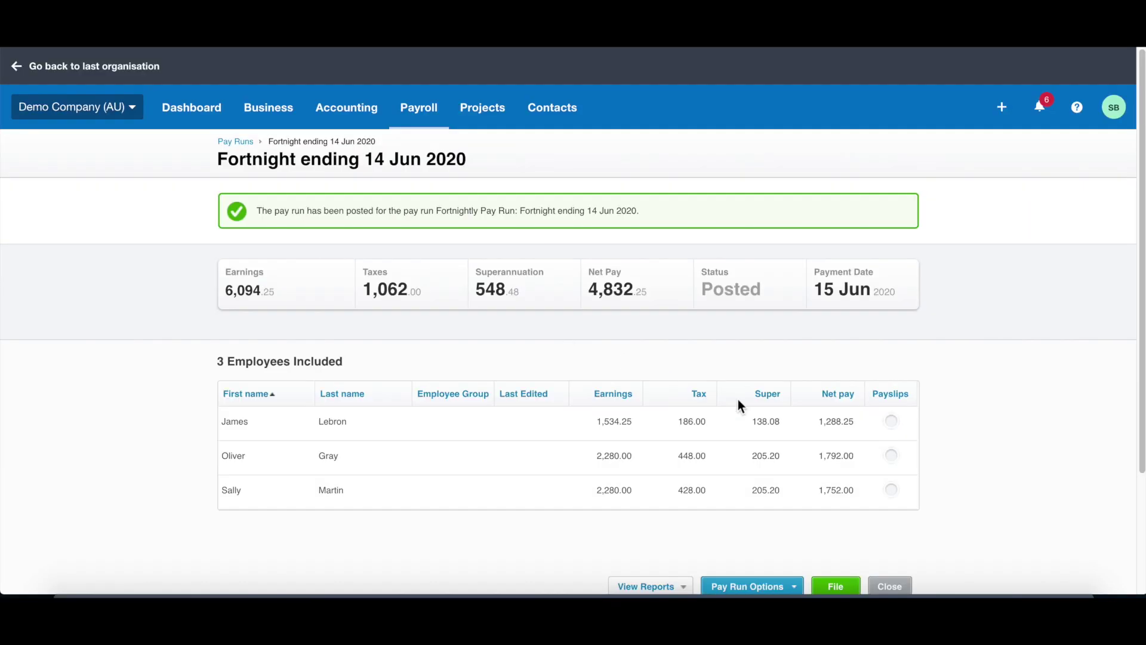
scroll(738, 399, "down", 3)
Step: Close the April 2020 pay run and review the Pay Run History list of 10 pay runs
left_click(890, 455)
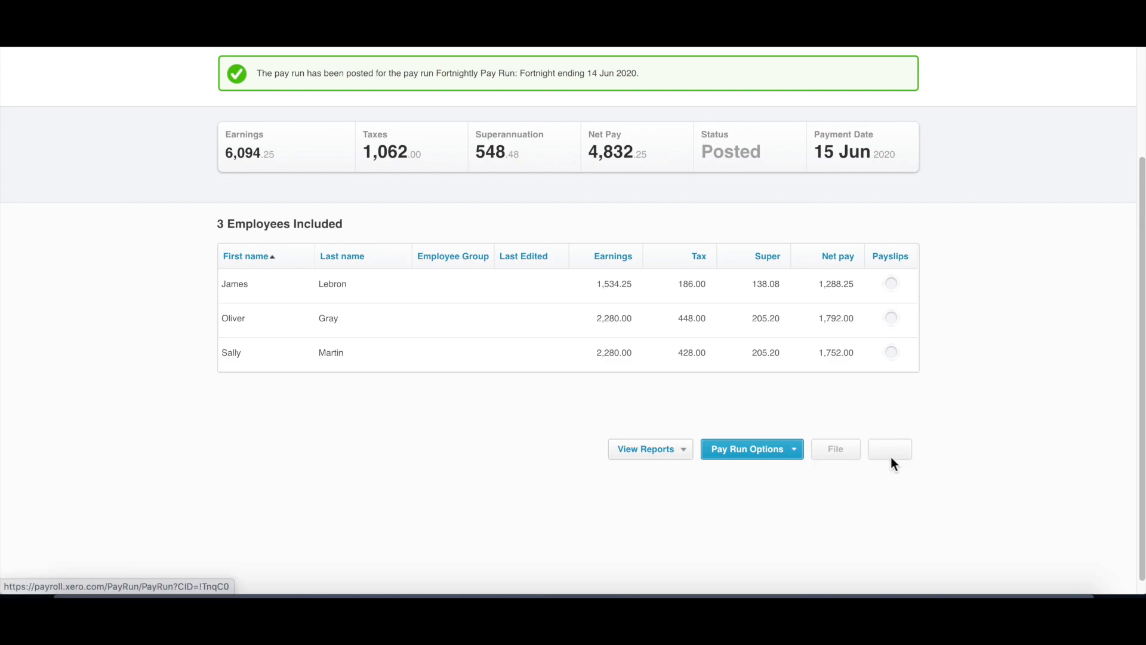
scroll(833, 467, "down", 4)
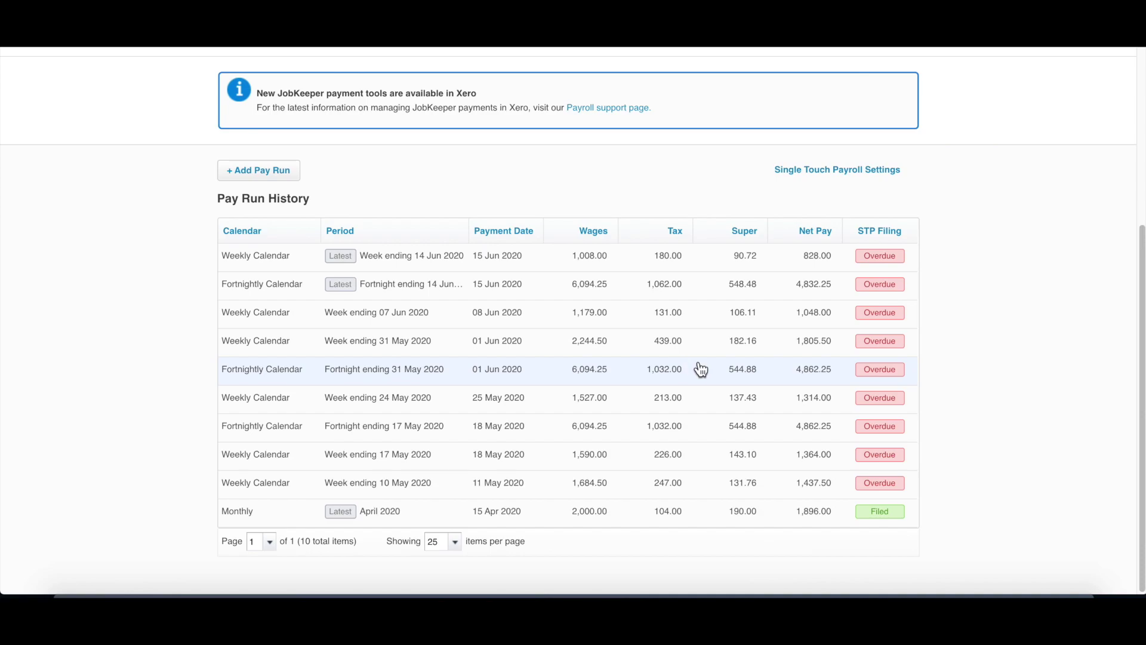
scroll(657, 369, "up", 5)
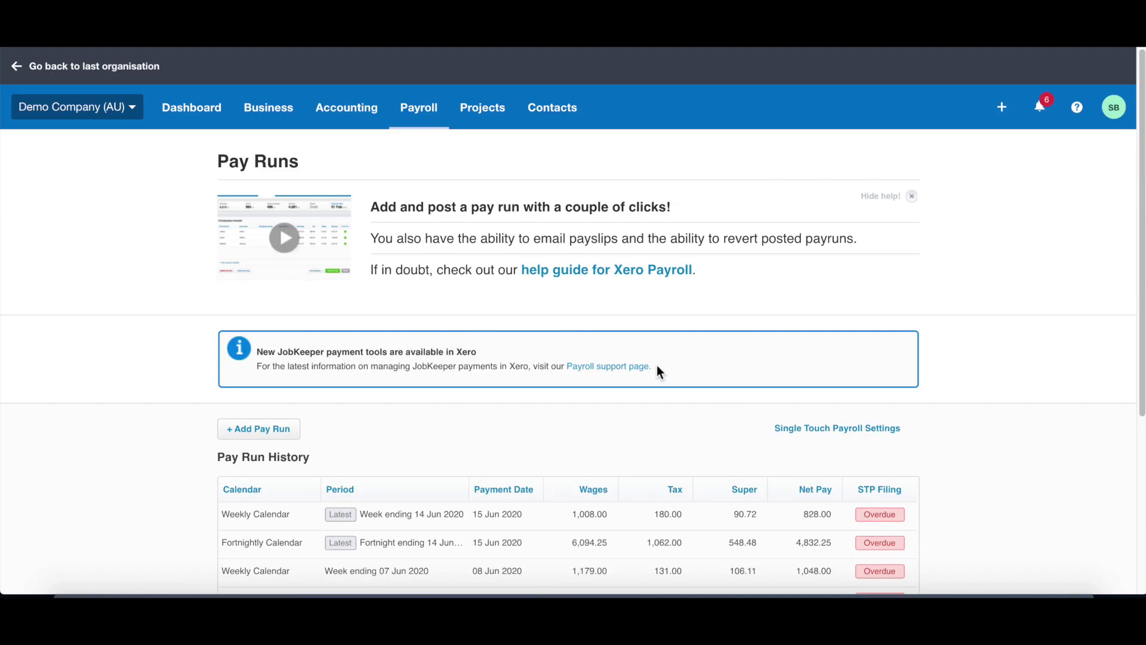
scroll(651, 358, "down", 5)
scroll(647, 370, "up", 5)
scroll(633, 376, "down", 5)
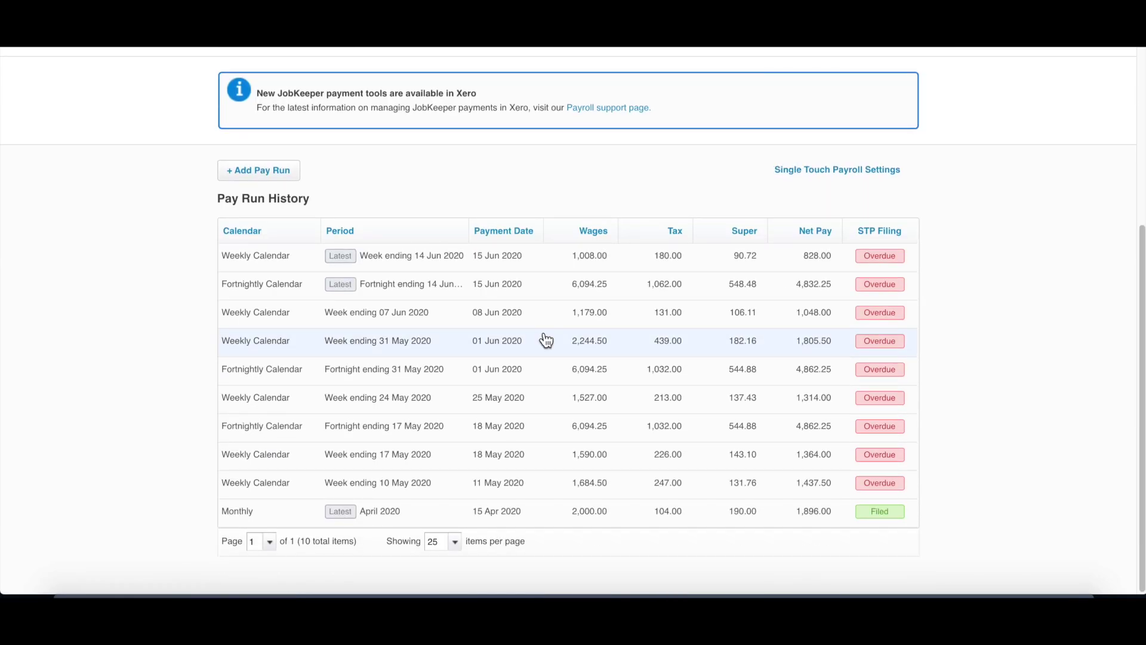